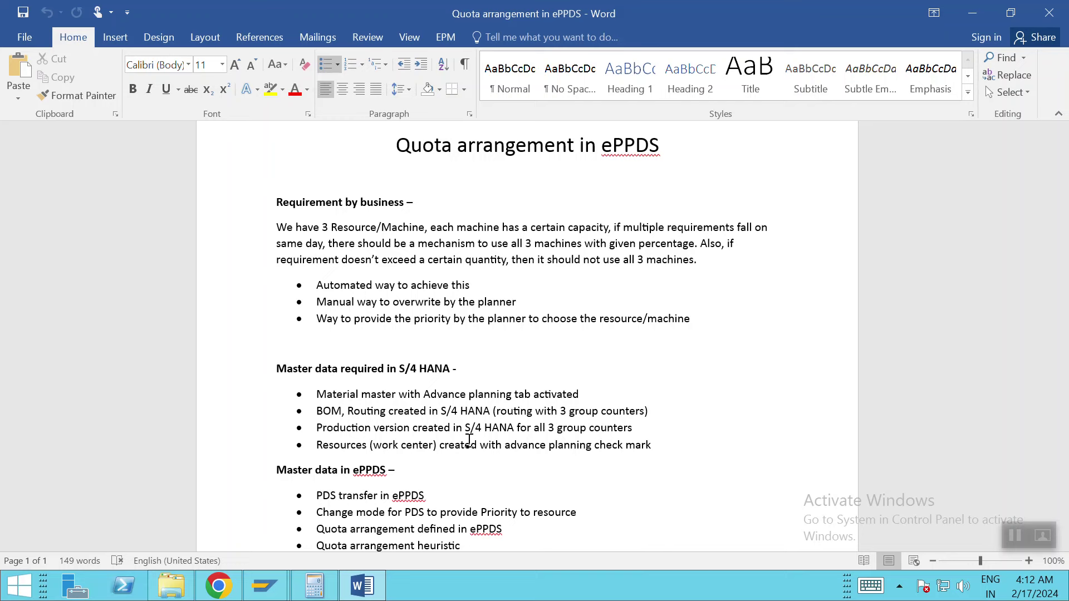
# - Add 'Product heuristic' as a bullet after Quota arrangement heuristic, then briefly minimize and restore the remote session
pyautogui.press('Return')
pyautogui.write('Product heuristic')
pyautogui.scroll(-2, 469, 440)
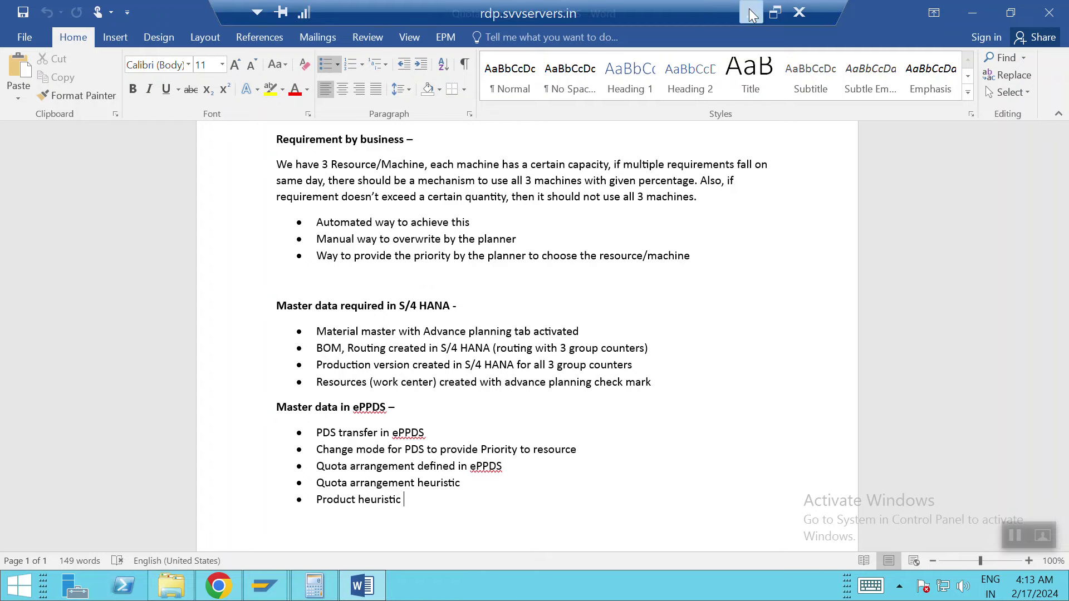
pyautogui.click(750, 11)
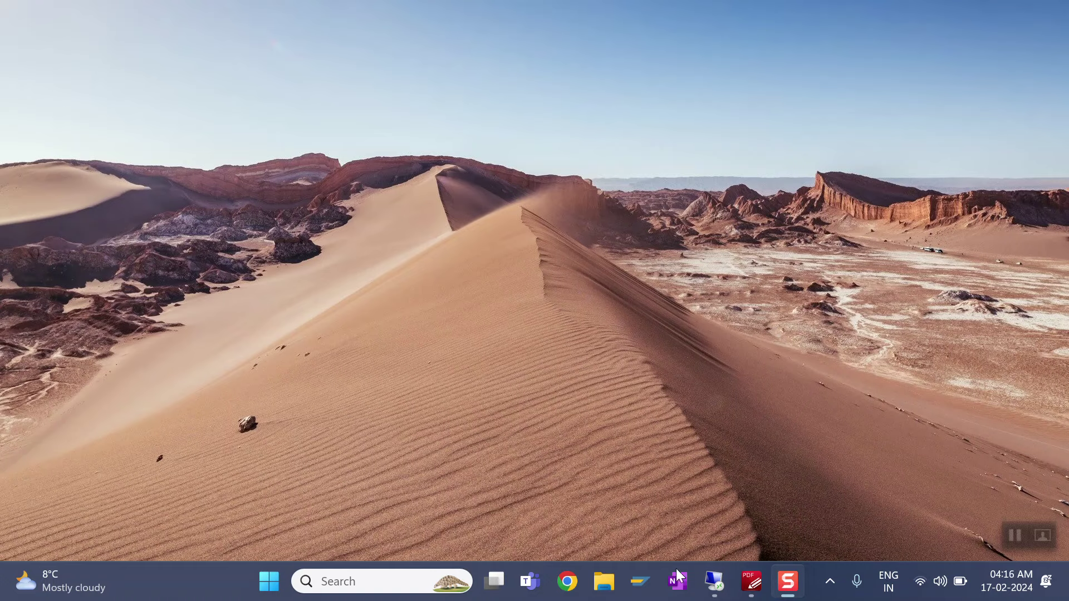
pyautogui.click(716, 583)
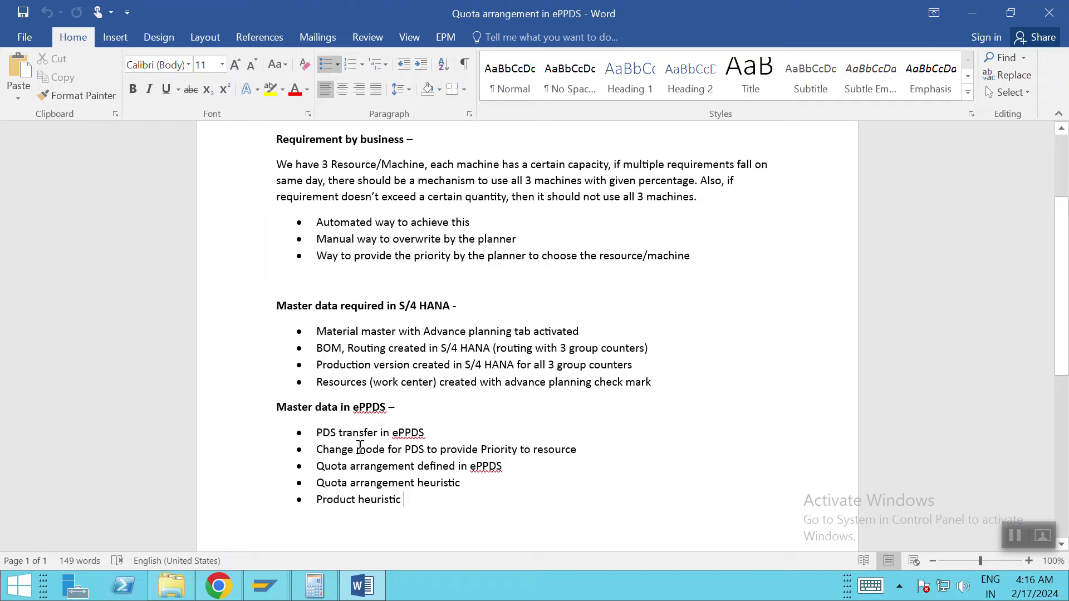
# - Bring the SAP browser forward and review the routing overview and PPDS_MULTI-FG Product View tabs
pyautogui.moveTo(225, 591)
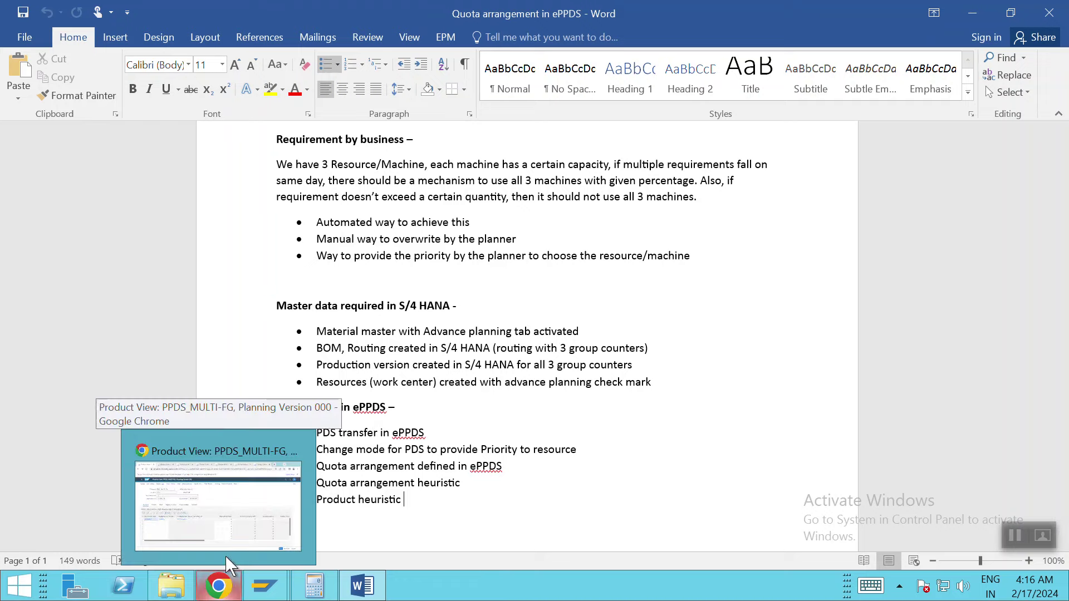
pyautogui.click(237, 515)
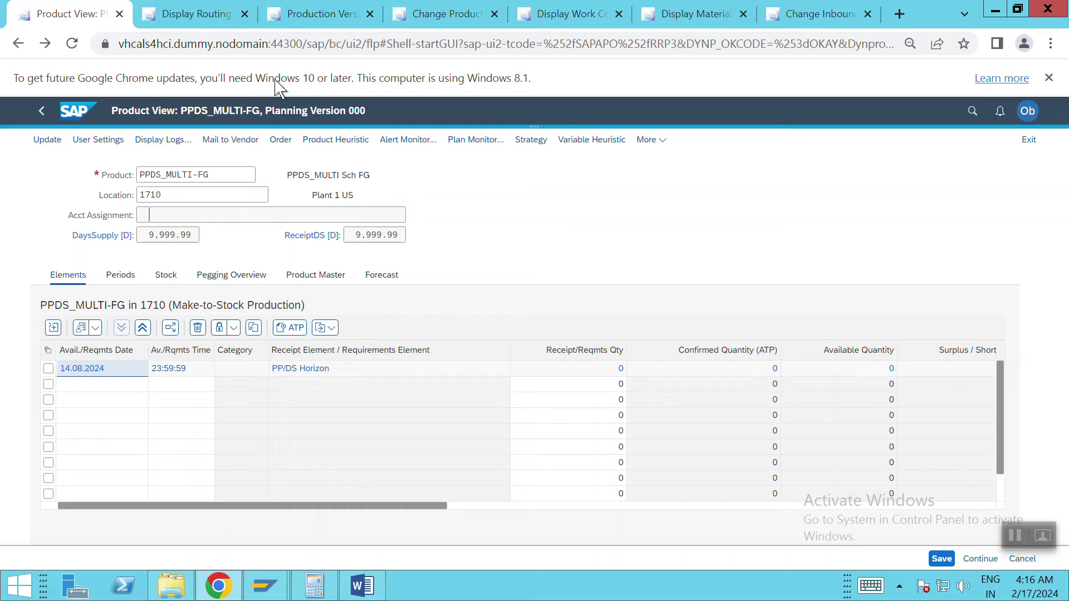
pyautogui.click(194, 11)
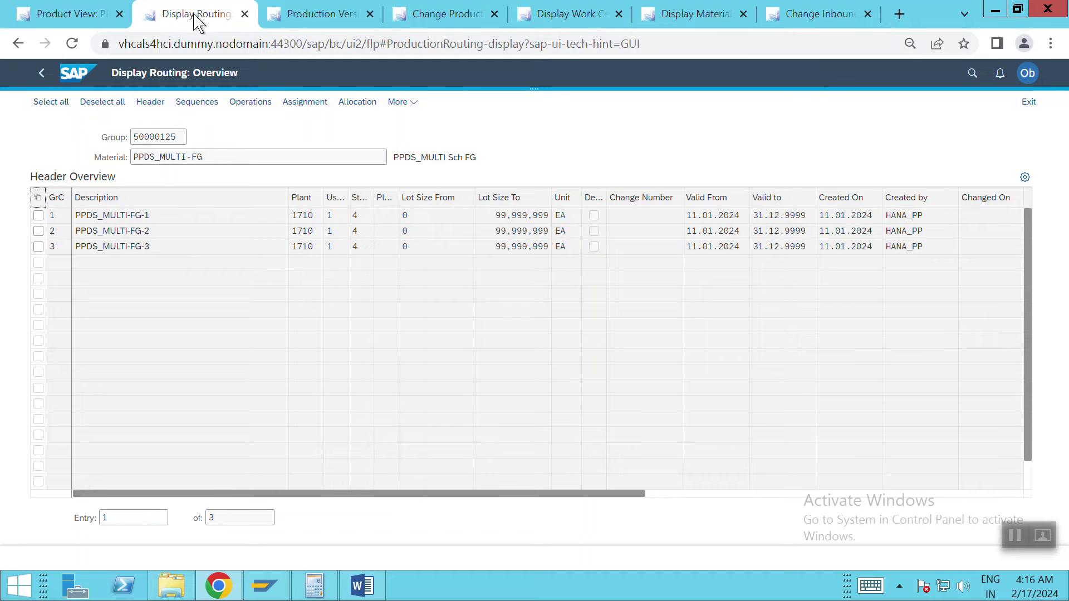
pyautogui.click(68, 13)
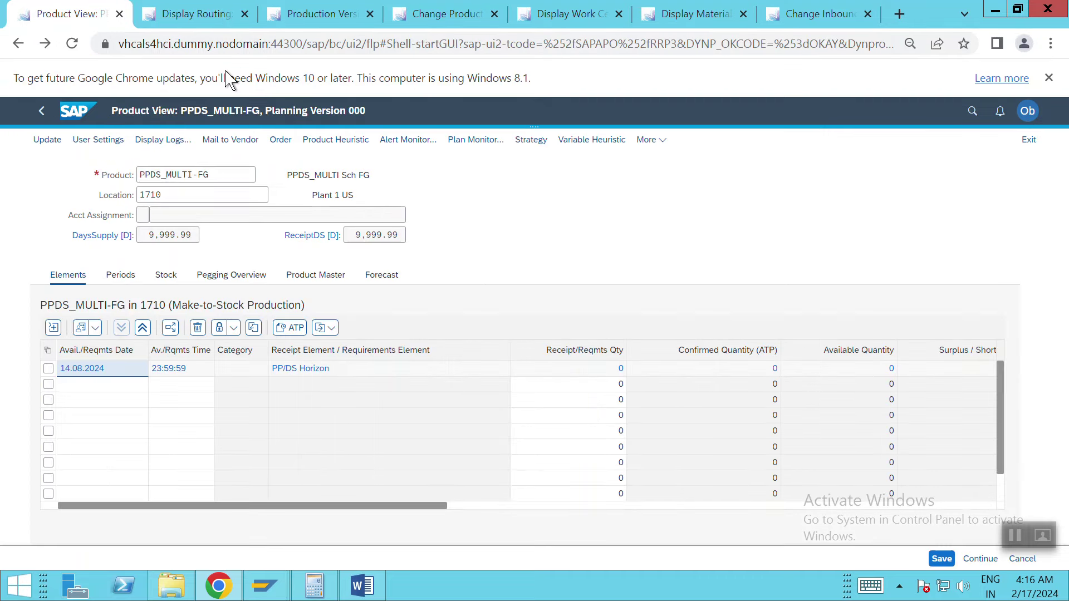
# - Search the Fiori apps for cs03 and choose Display Bill of Material
pyautogui.click(969, 118)
pyautogui.write('sd')
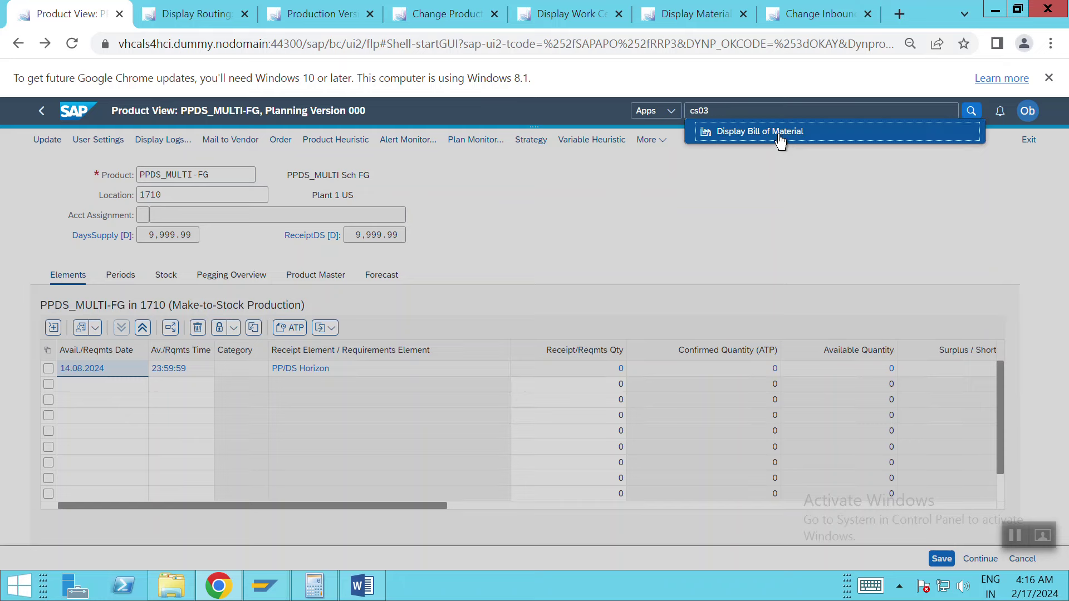
pyautogui.click(780, 134)
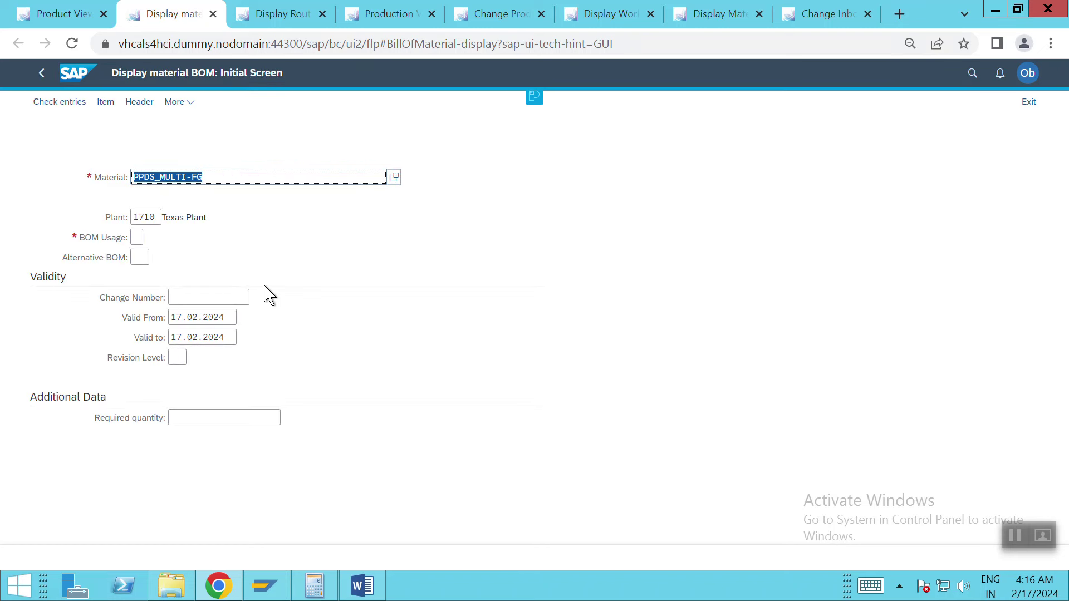
# - Show the BOM items with component PPDS-ROH1, then view the material's Advanced Planning data with heuristic SAP_PP_002
pyautogui.click(135, 236)
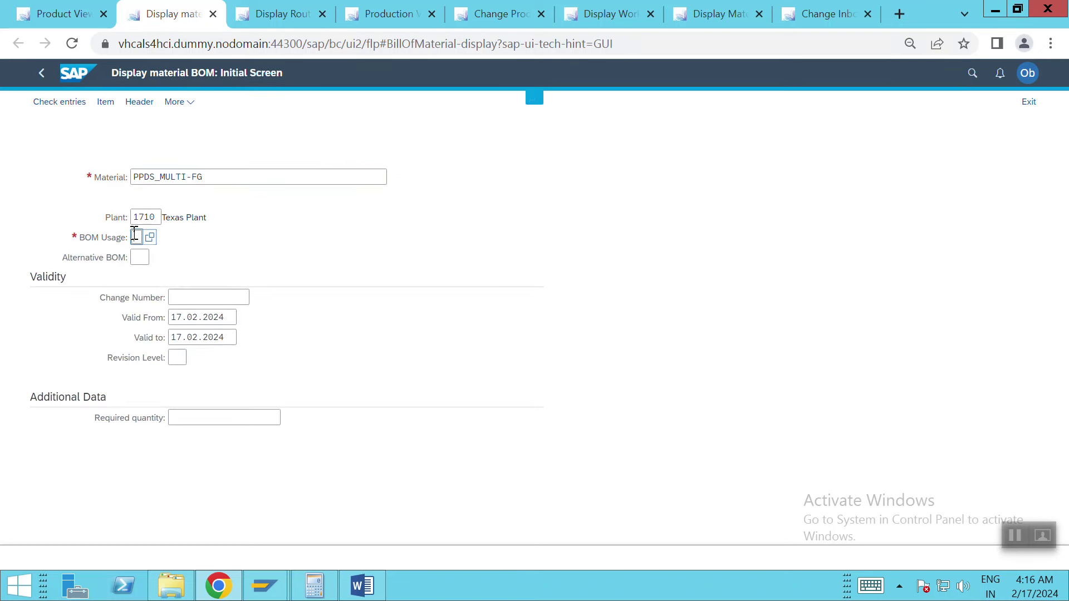
pyautogui.press('Return')
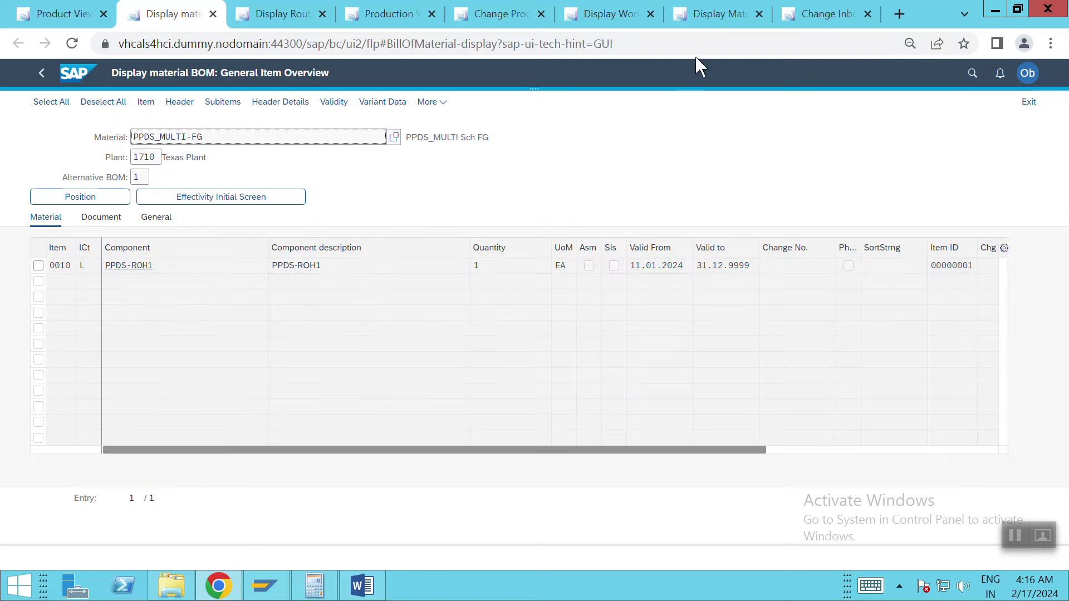
pyautogui.click(704, 24)
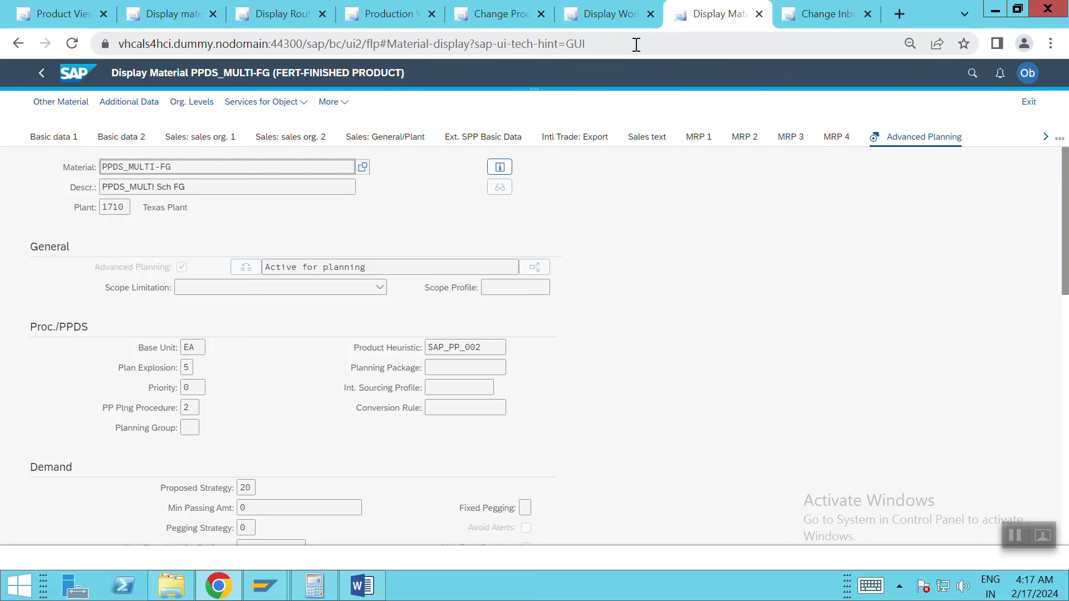
# - Check work center PPDSWC1's basic data, then return to routing group 50000125 with PPDS_MULTI-FG-1 to -3
pyautogui.click(593, 24)
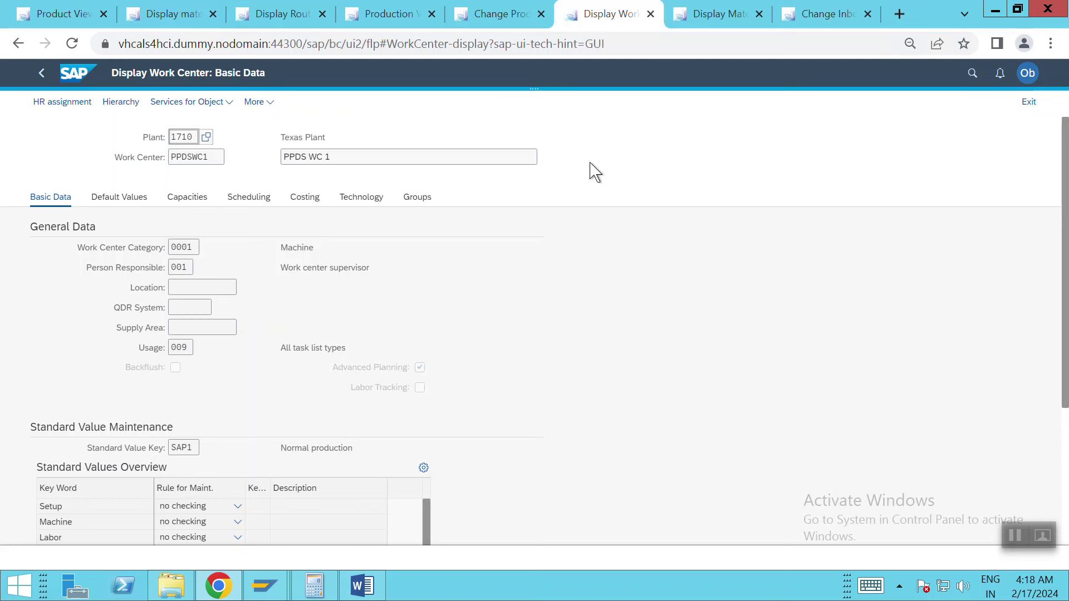
pyautogui.click(286, 18)
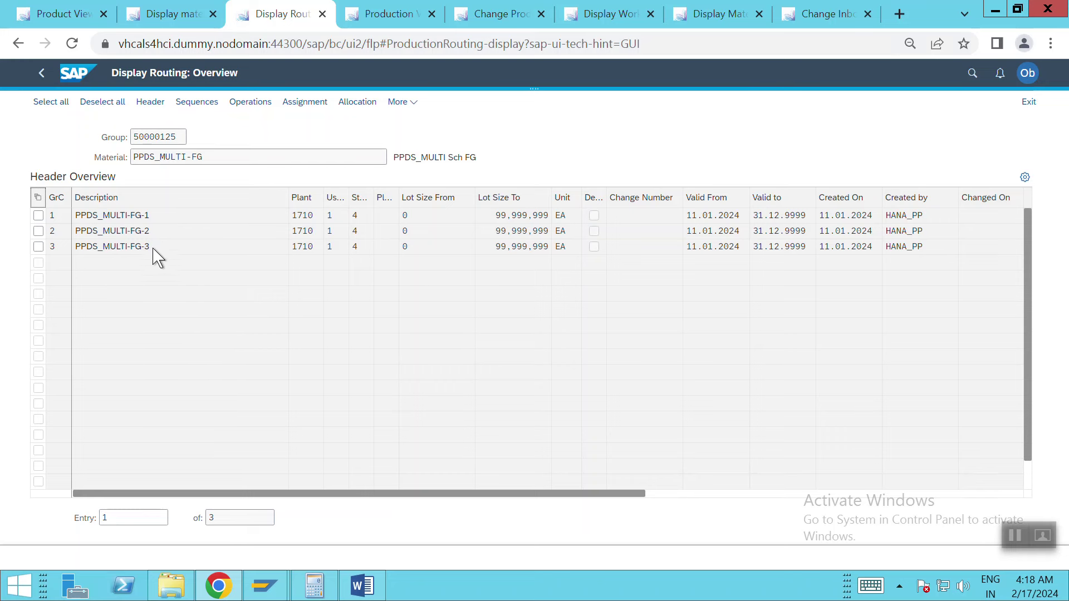
# - Inspect the operations and work centers of routings PPDS_MULTI-FG-1 and PPDS_MULTI-FG-2
pyautogui.click(102, 217)
pyautogui.doubleClick(102, 218)
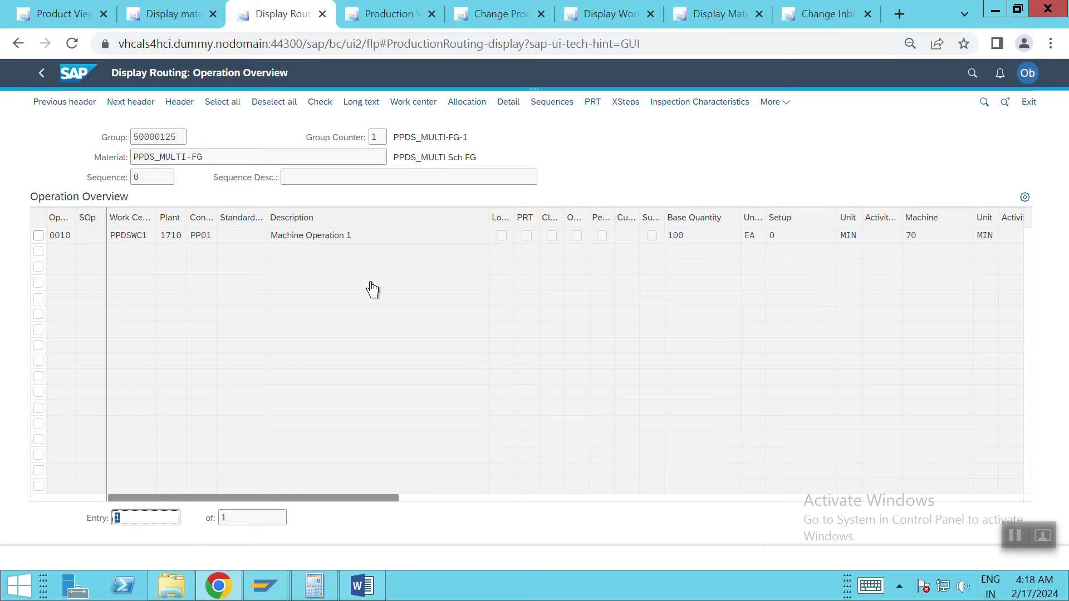
pyautogui.click(42, 77)
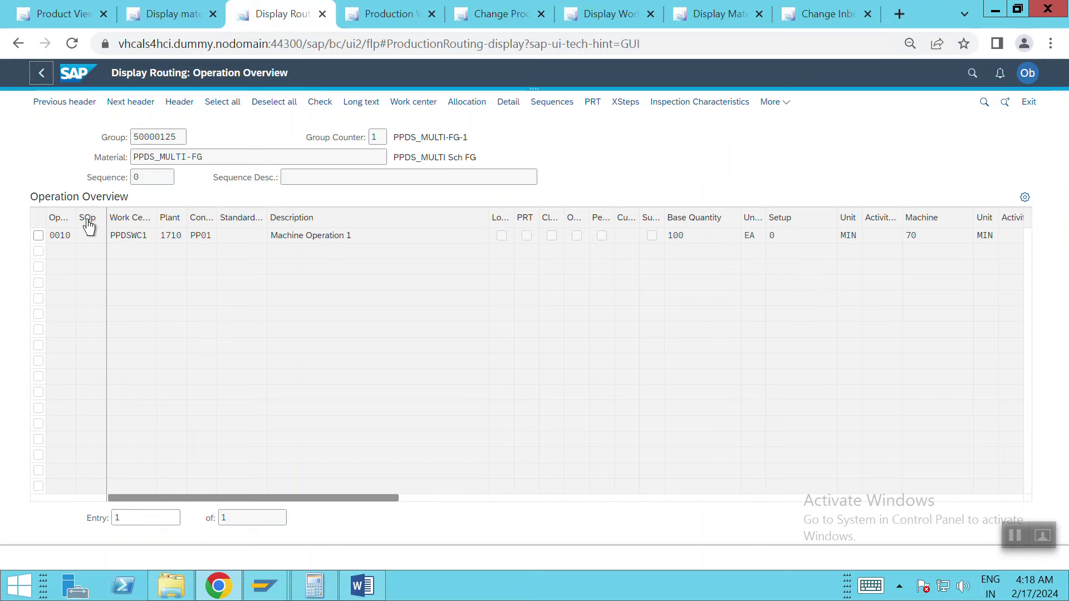
pyautogui.click(41, 73)
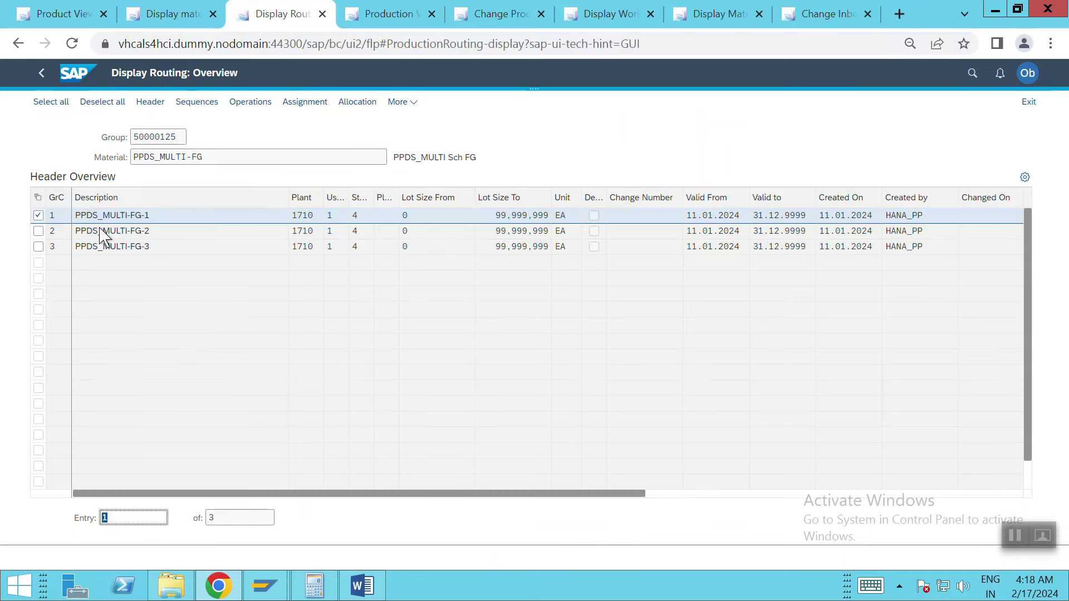
pyautogui.doubleClick(102, 232)
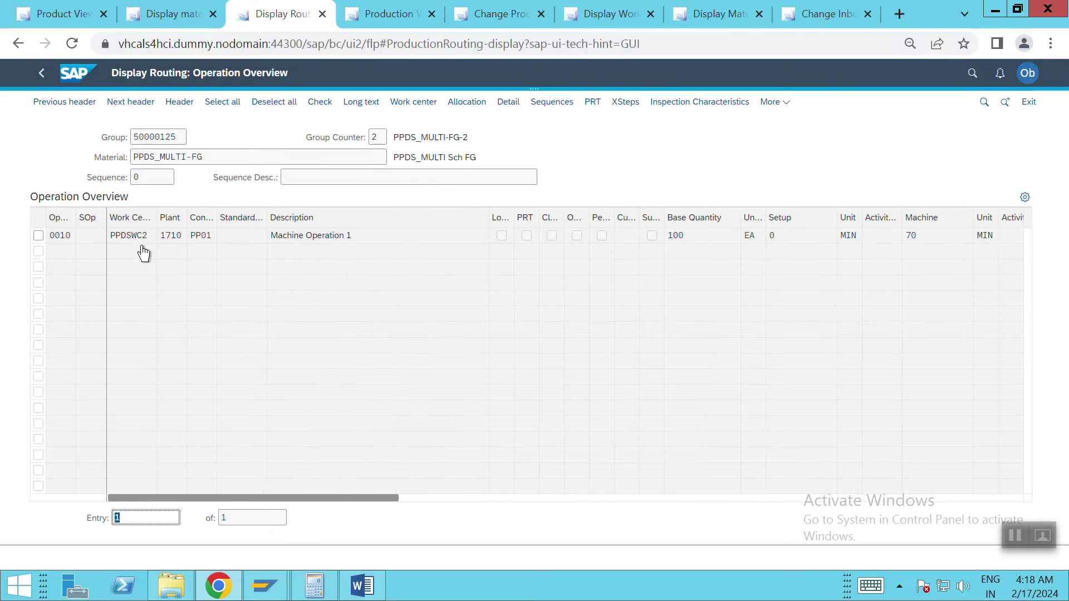
pyautogui.click(43, 75)
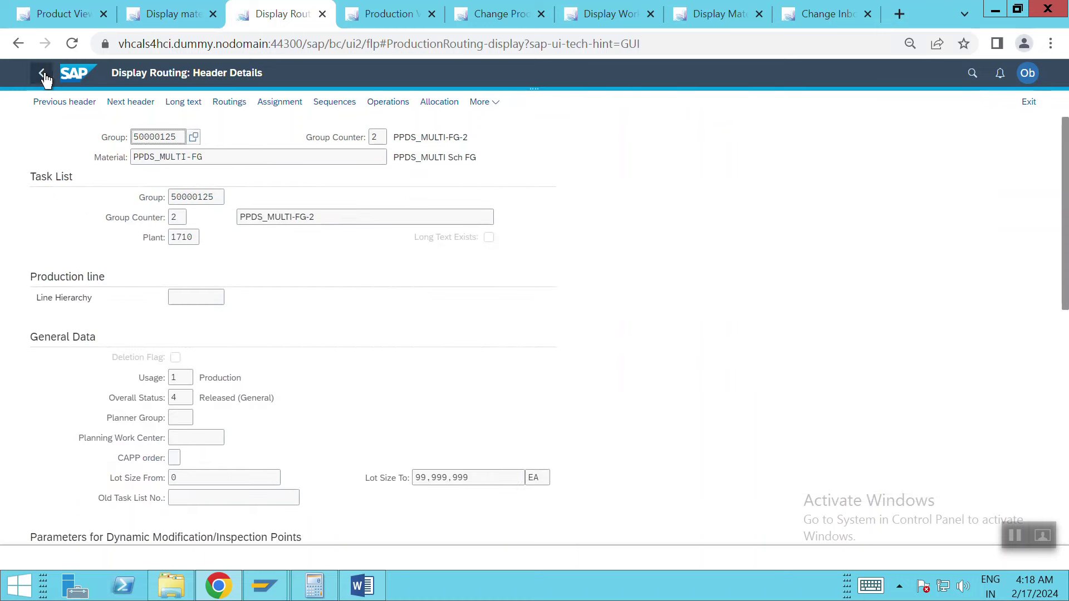
pyautogui.click(43, 74)
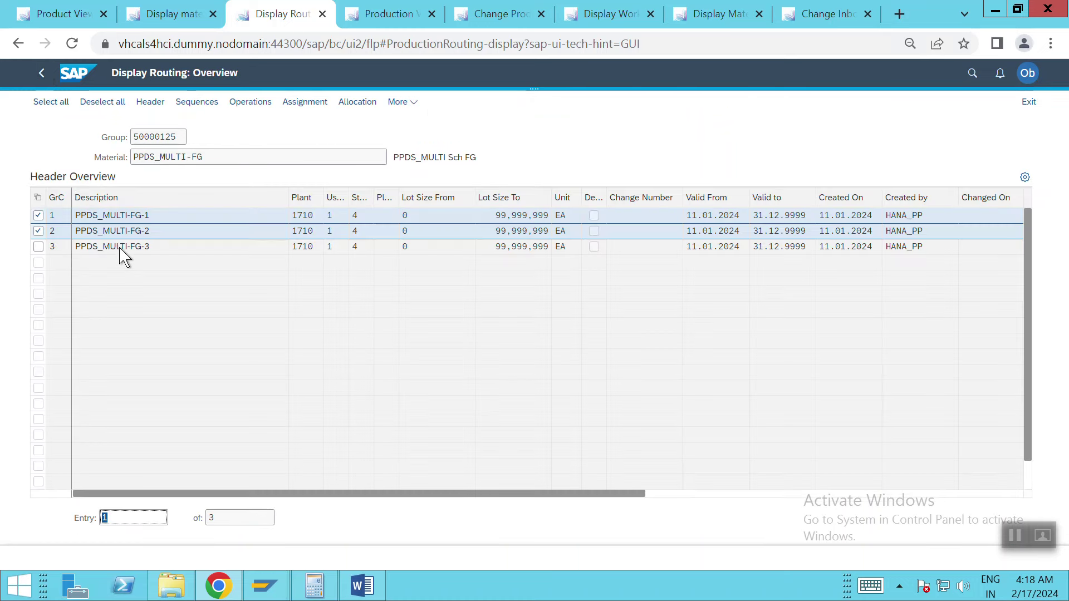
# - Inspect routing PPDS_MULTI-FG-3's operations, then return to the material BOM with component PPDS-ROH1
pyautogui.click(120, 249)
pyautogui.doubleClick(120, 249)
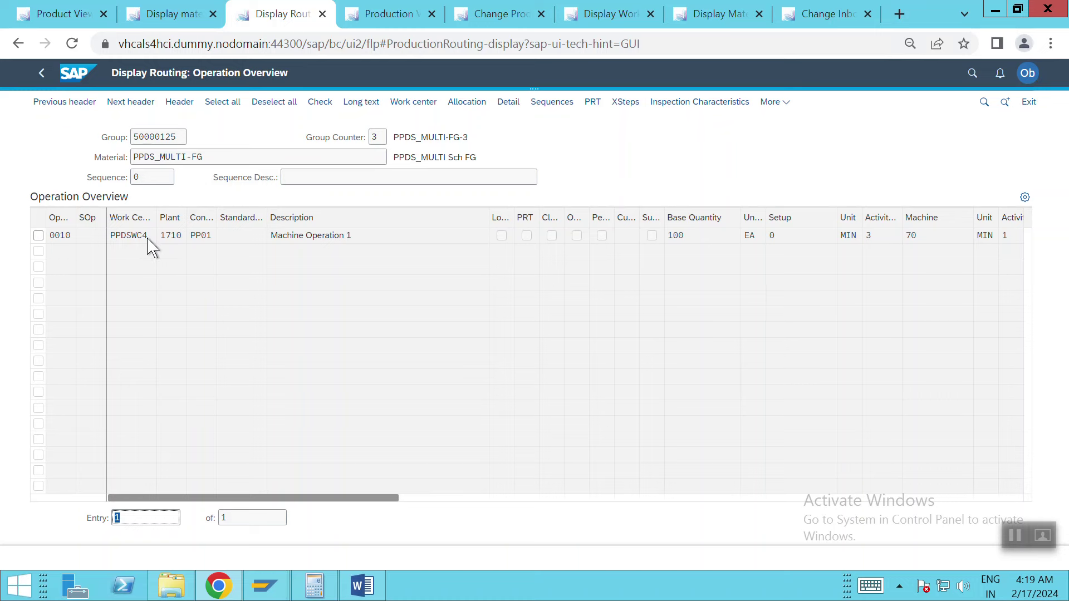
pyautogui.click(41, 75)
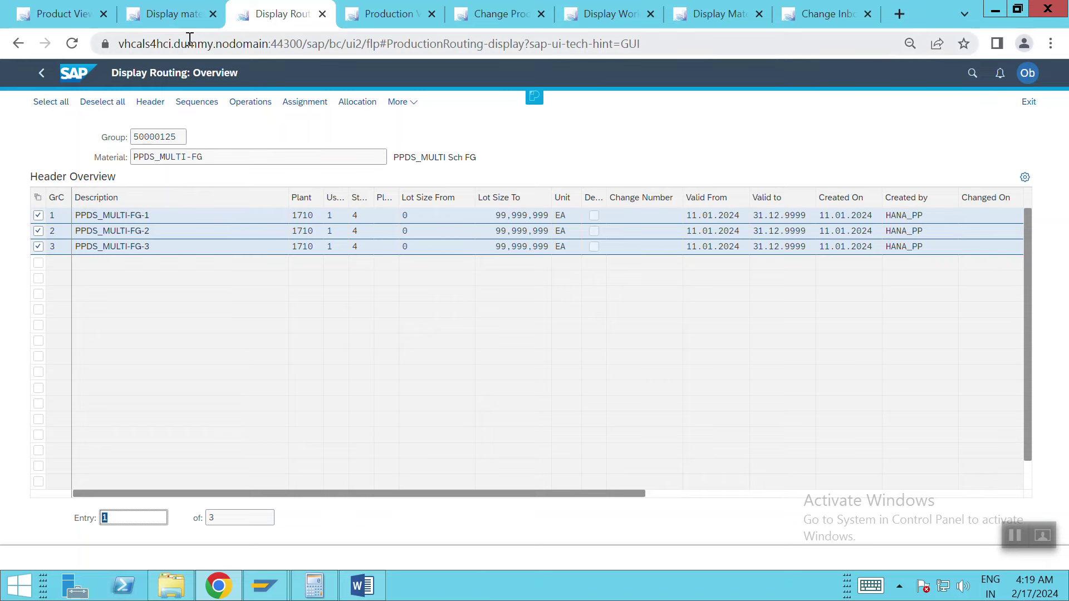
pyautogui.click(173, 15)
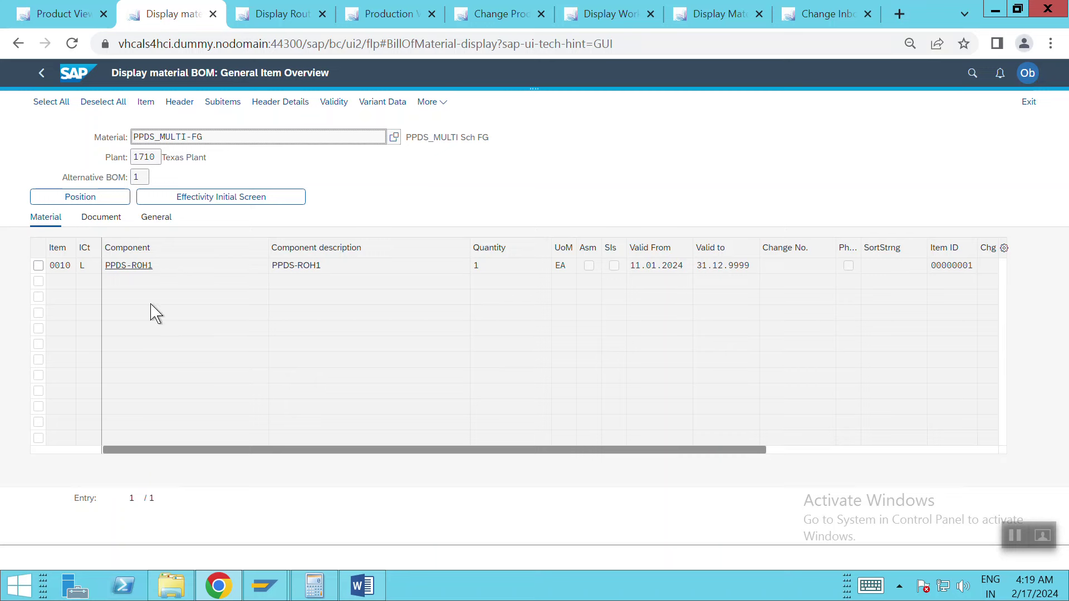
# - Review the PPDS_MULTI-FG BOM header, then list production versions PDS1–PDS3 (Multi WC 1–3) at plant 1710
pyautogui.click(184, 103)
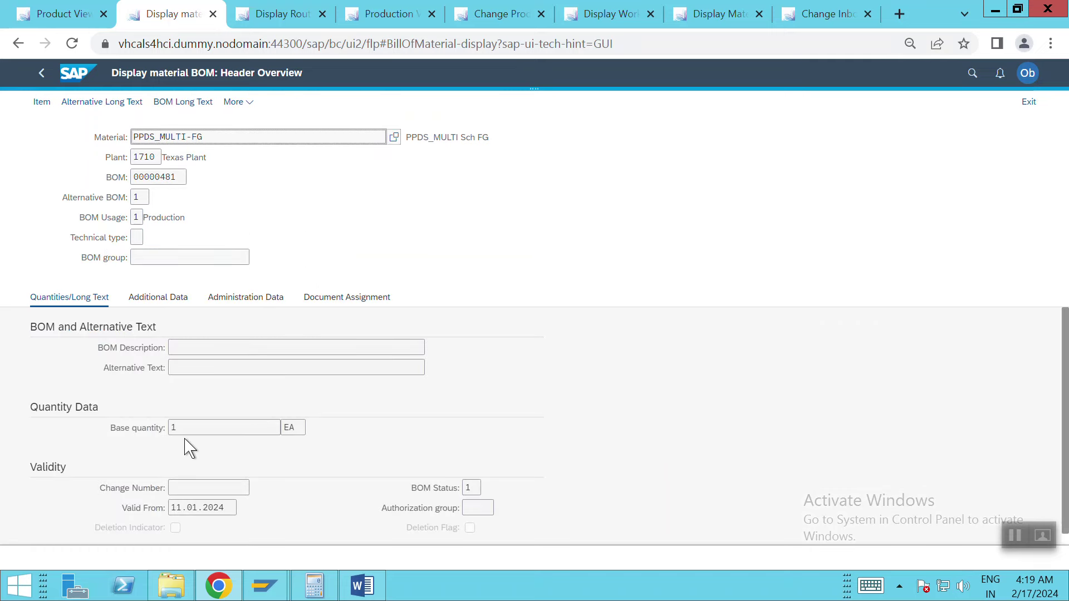
pyautogui.click(44, 74)
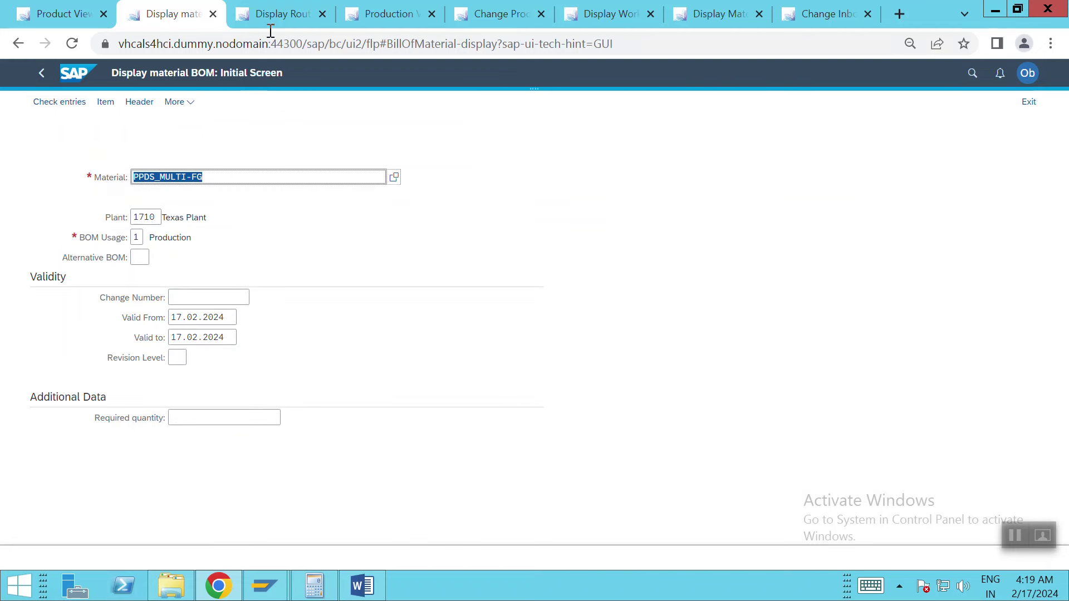
pyautogui.click(391, 22)
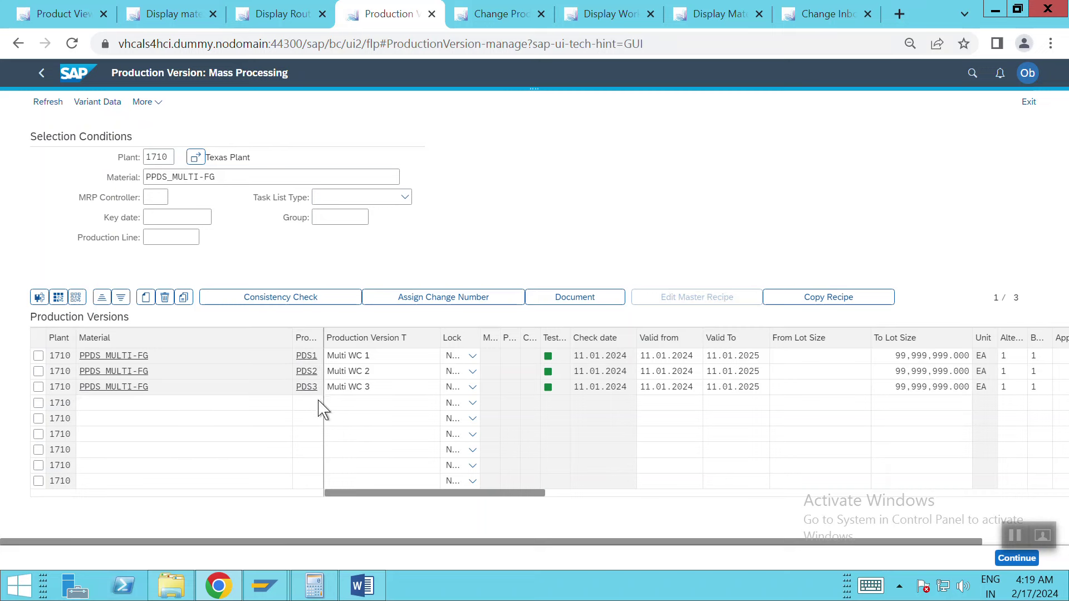
# - Scroll the production version columns right and back, then go back to the Fiori launchpad home
pyautogui.moveTo(365, 496); pyautogui.dragTo(480, 495)
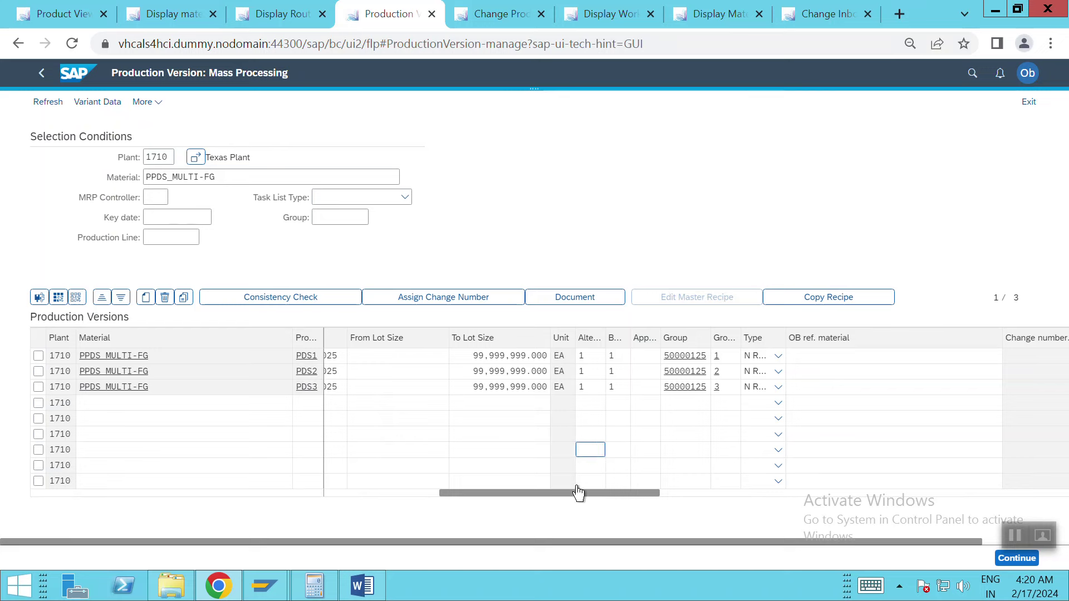
pyautogui.moveTo(574, 502); pyautogui.dragTo(396, 503)
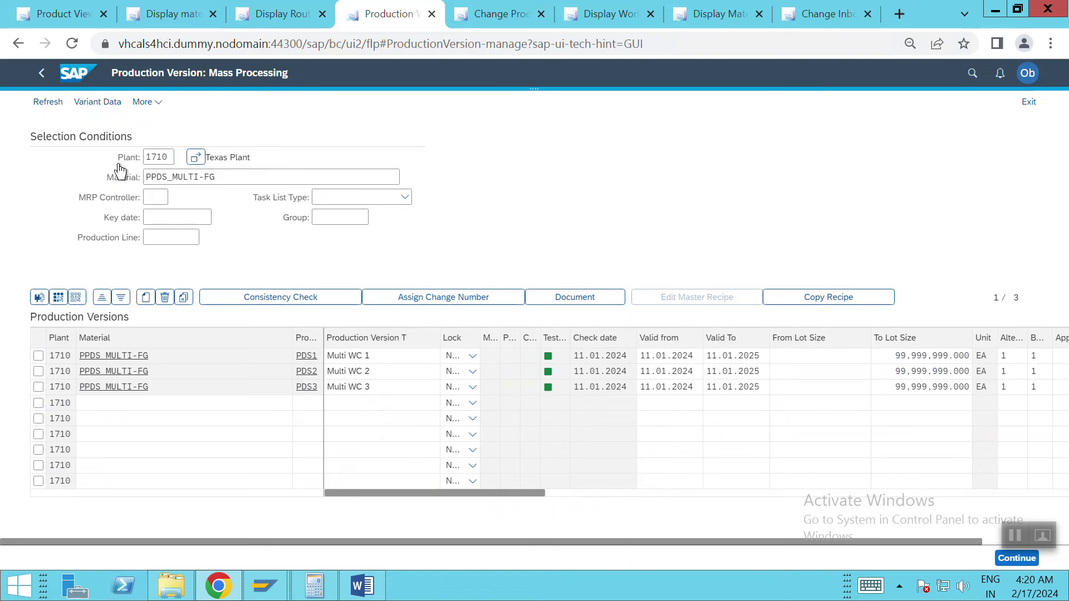
pyautogui.click(43, 85)
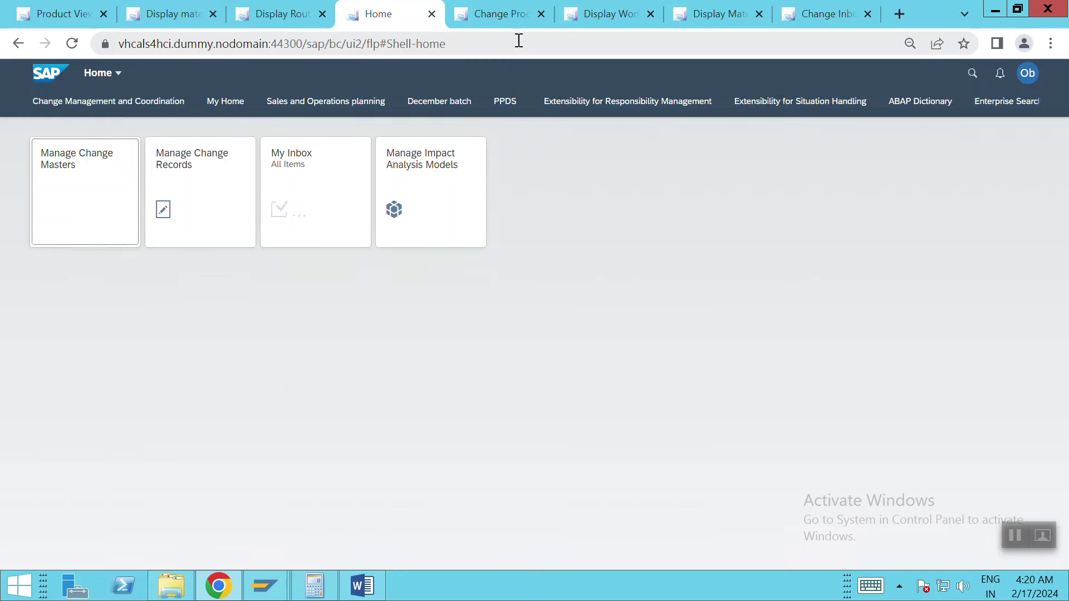
# - Switch to the production data structure change view, then to the SAP Easy Access window in SAP GUI
pyautogui.click(498, 15)
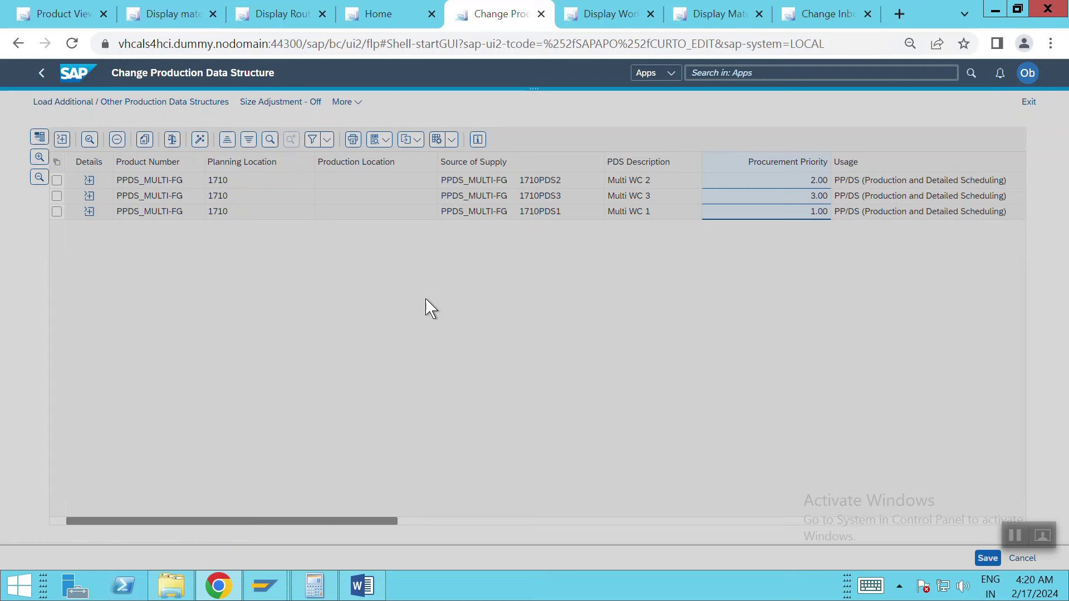
pyautogui.click(268, 585)
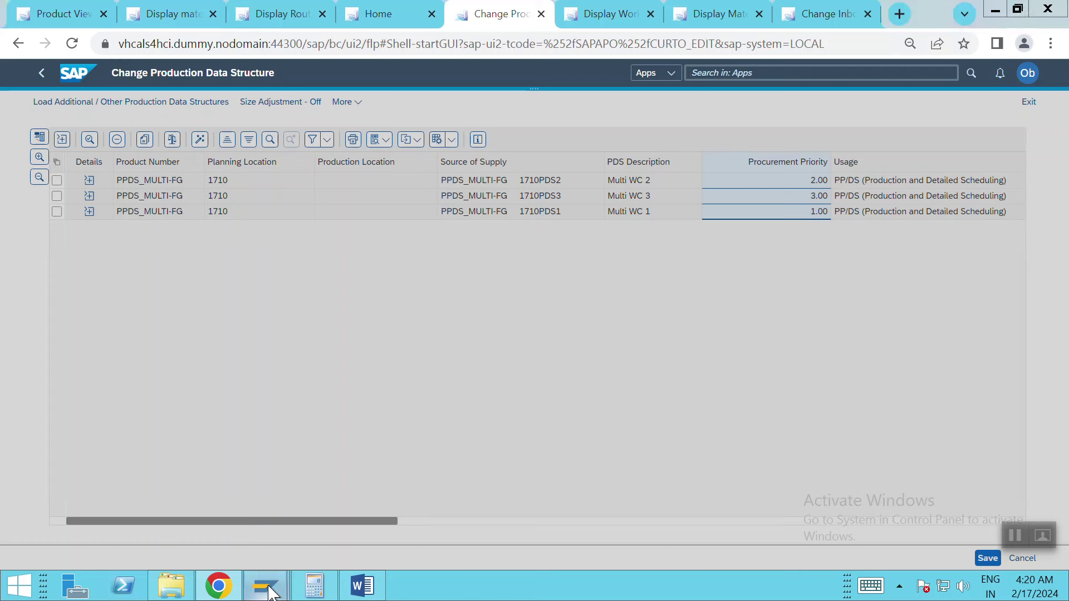
pyautogui.click(335, 496)
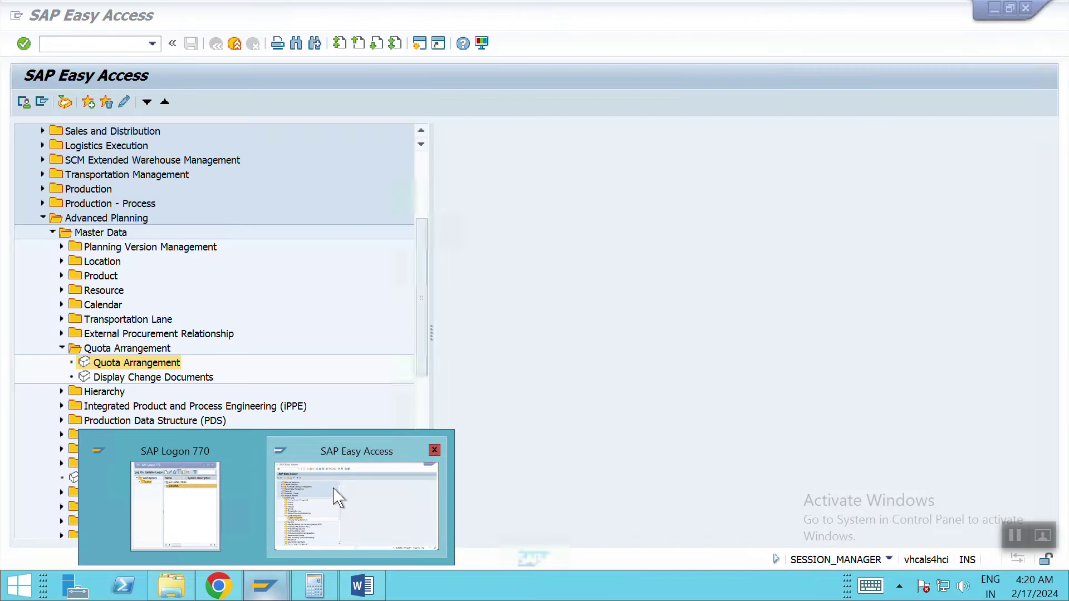
# - Navigate Production > Master Data > PDS for Advanced Planning and launch PDS Transfer (PP/DS) for PPDS_MULTI-FG, plant 1710
pyautogui.click(52, 232)
pyautogui.click(43, 189)
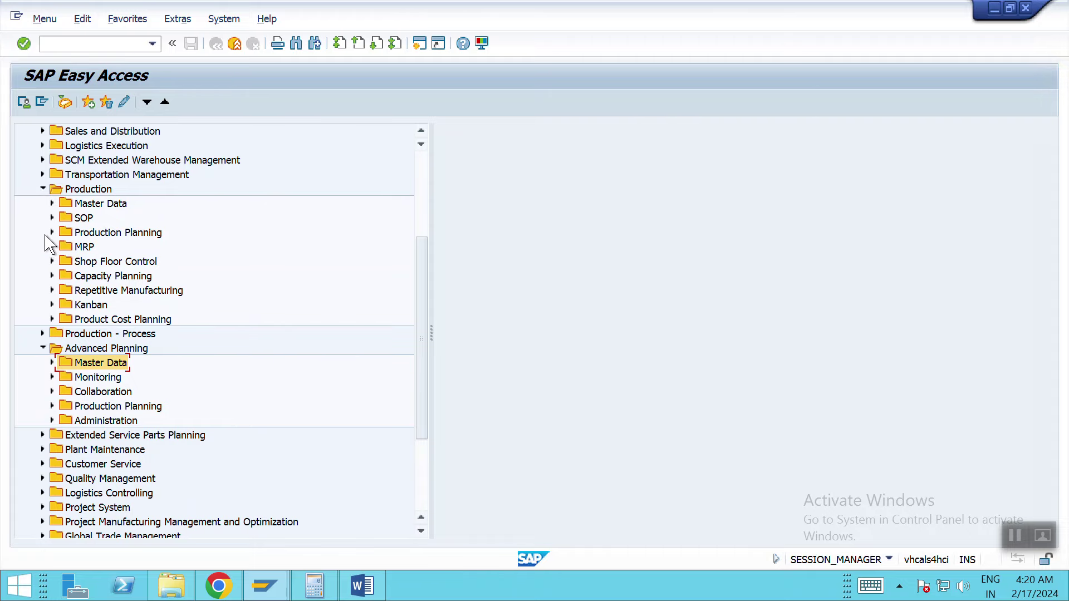
pyautogui.click(53, 204)
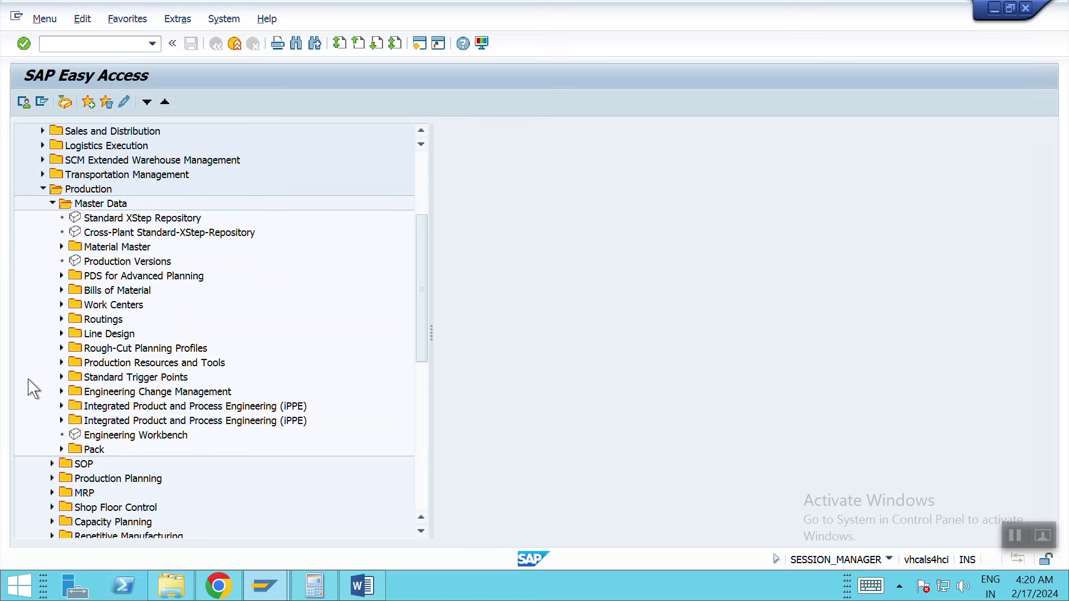
pyautogui.click(61, 276)
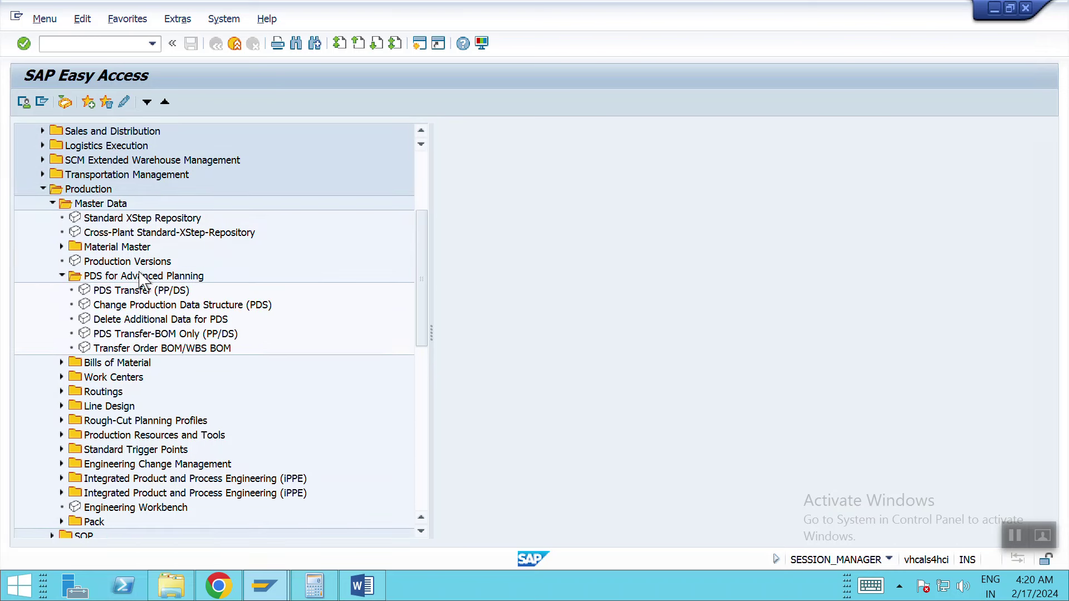
pyautogui.doubleClick(109, 293)
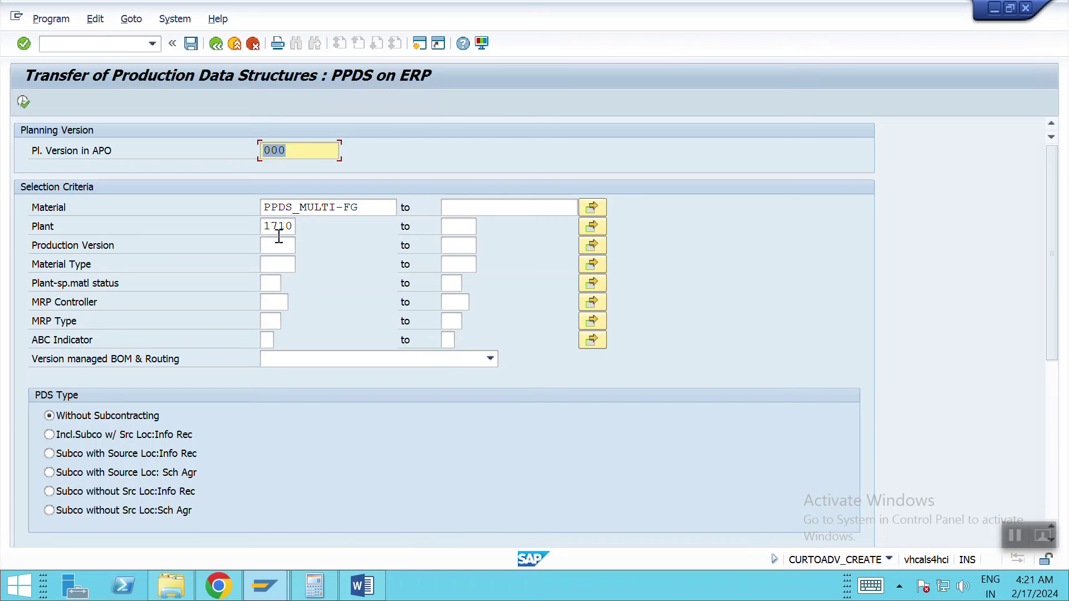
pyautogui.scroll(-6, 207, 365)
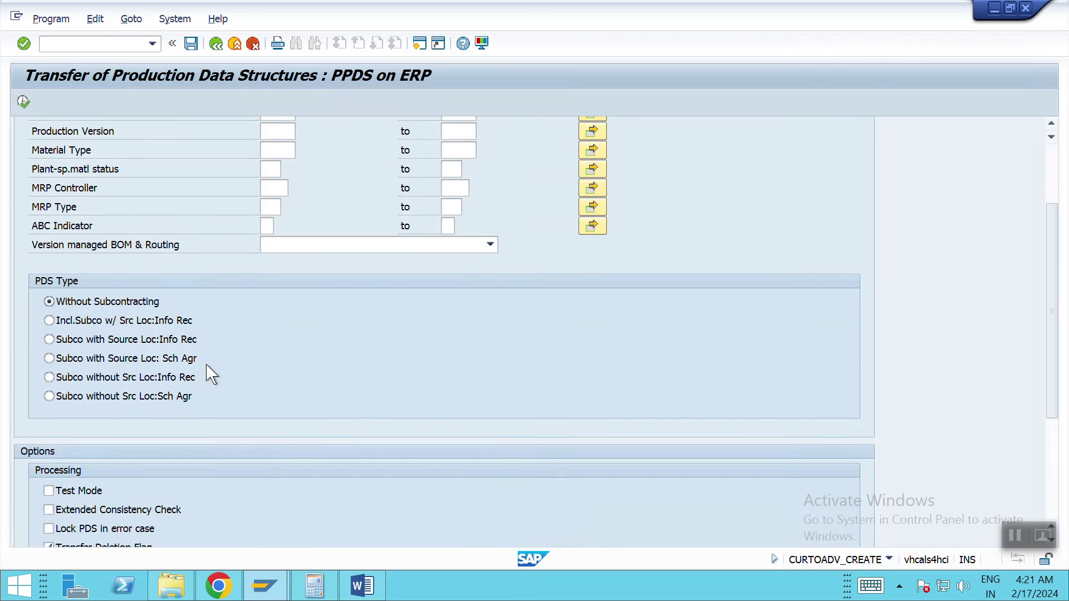
# - Select Absolute Transfer, then return to the browser's Change Production Data Structure list with priorities 2, 3, 1
pyautogui.scroll(-2, 208, 369)
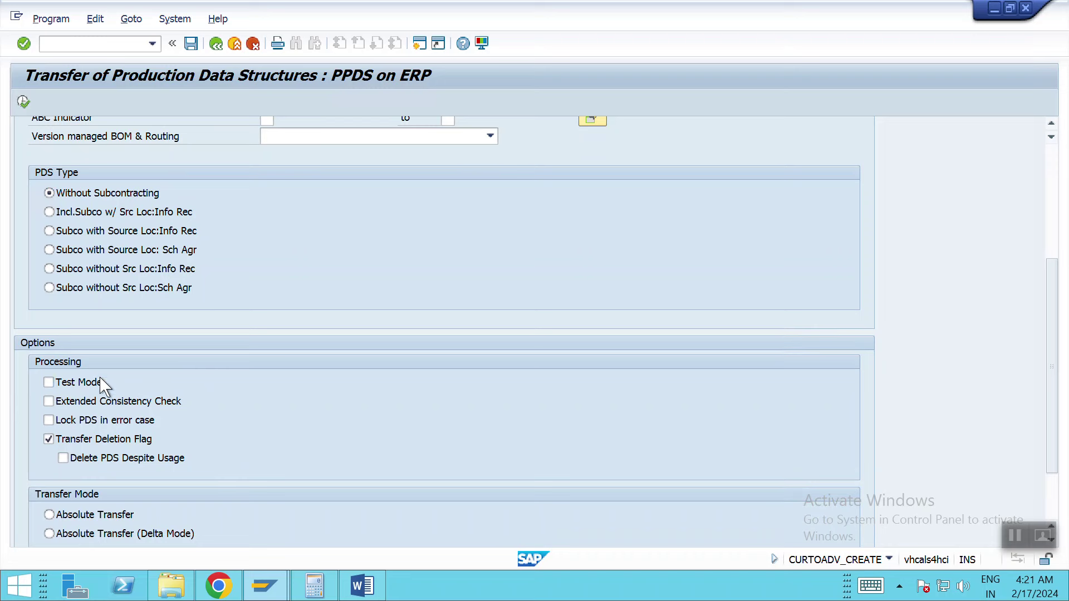
pyautogui.scroll(-3, 242, 406)
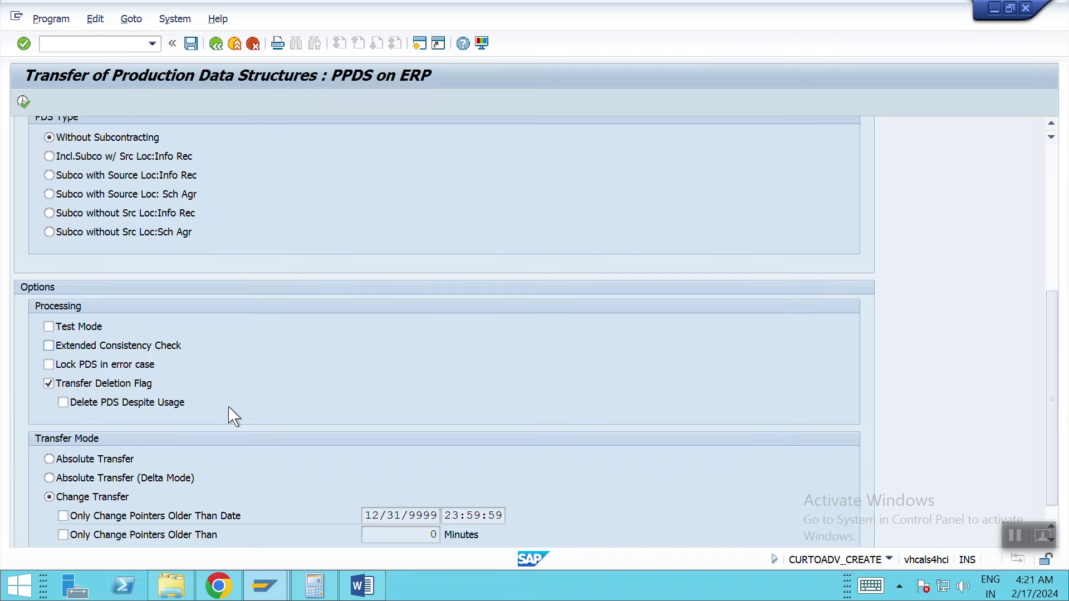
pyautogui.click(84, 438)
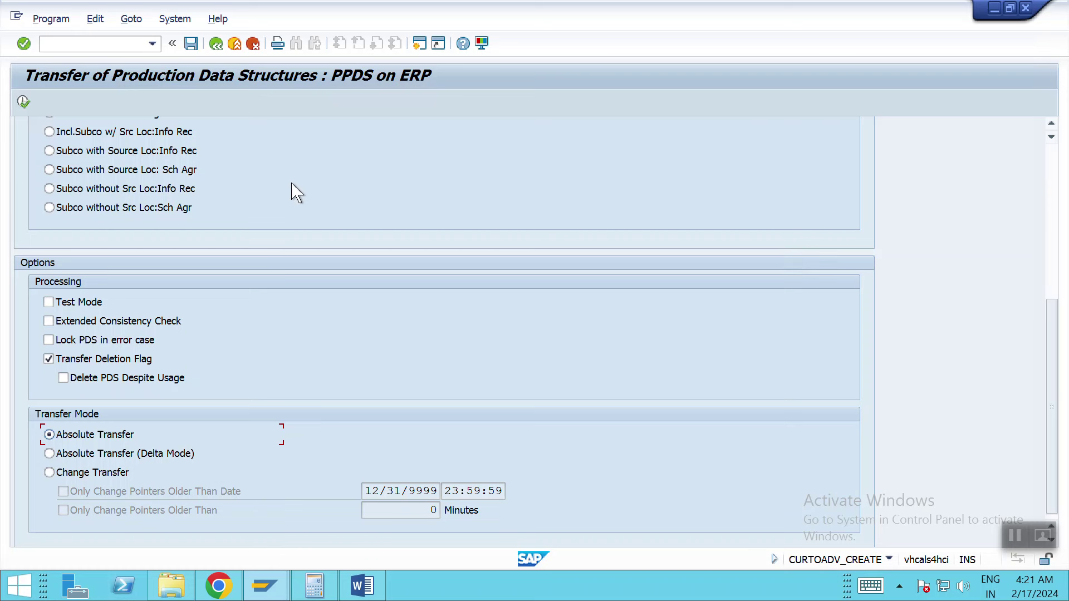
pyautogui.click(220, 588)
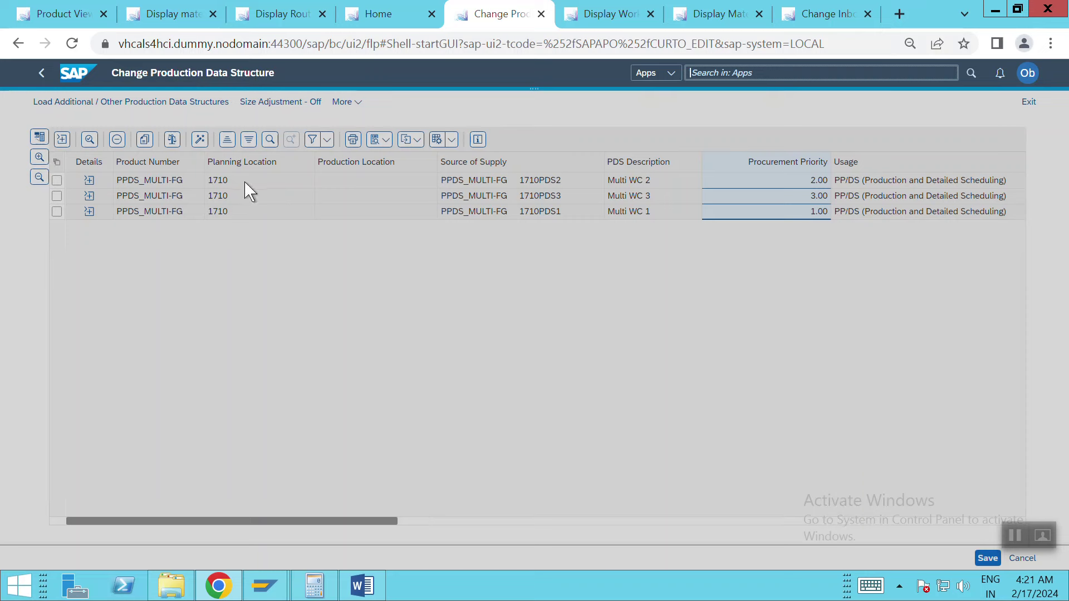
pyautogui.click(363, 587)
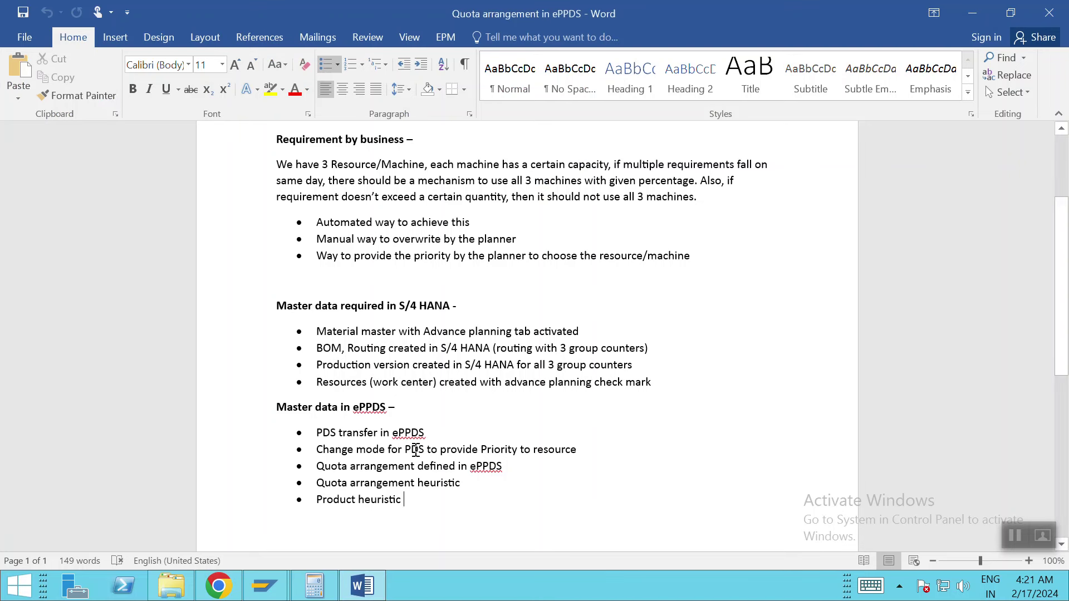
pyautogui.moveTo(342, 452); pyautogui.dragTo(385, 455)
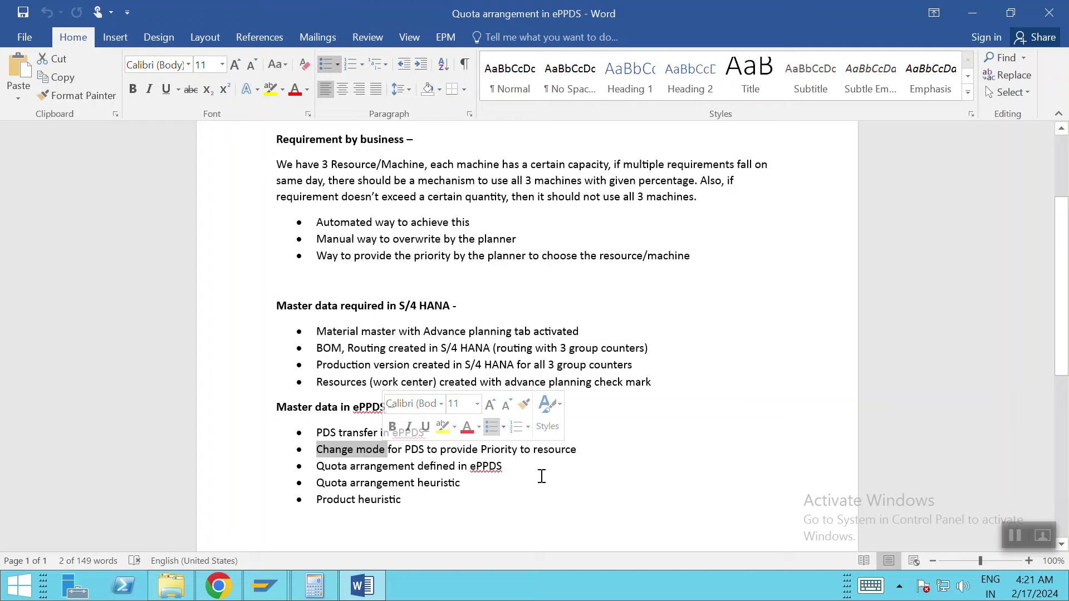
pyautogui.hotkey('alt', 'Tab')
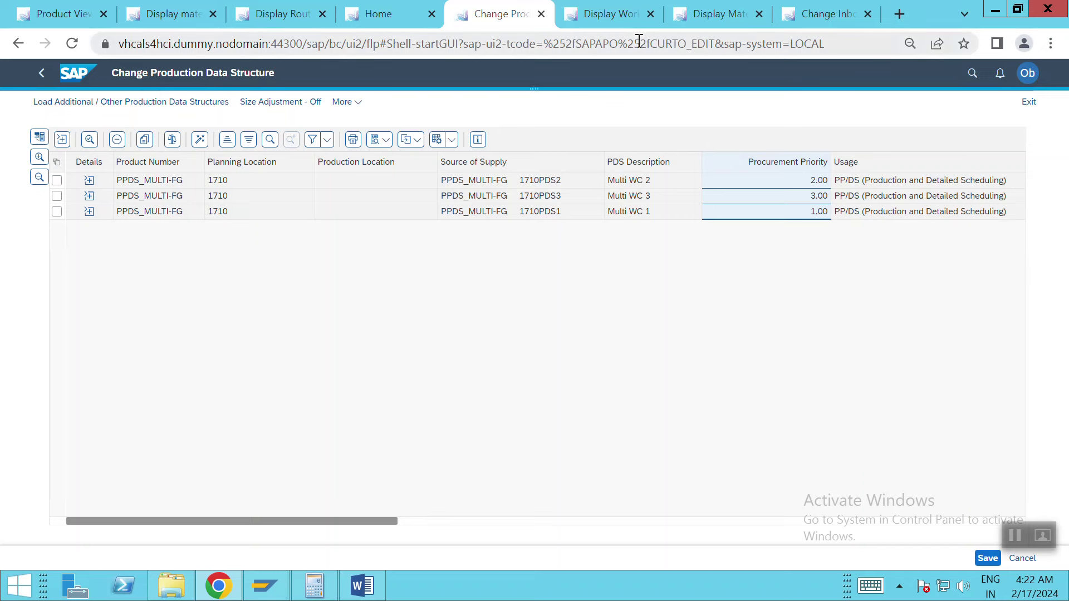
# - Open the 1710 inbound quota arrangements, mark the Quota arrangement note, and return to the SAP GUI PDS transfer
pyautogui.click(711, 27)
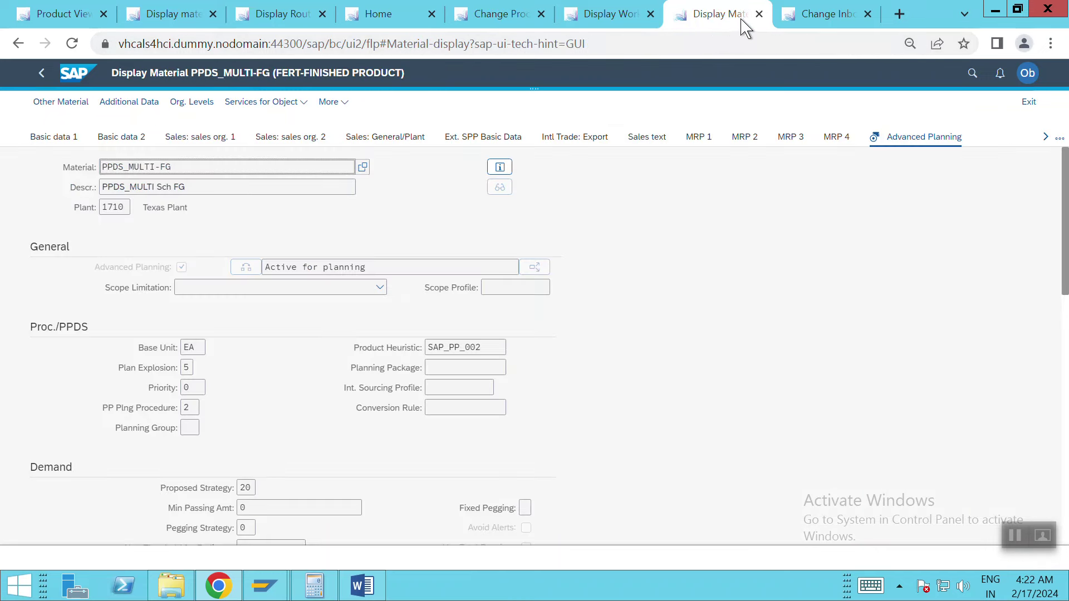
pyautogui.click(803, 27)
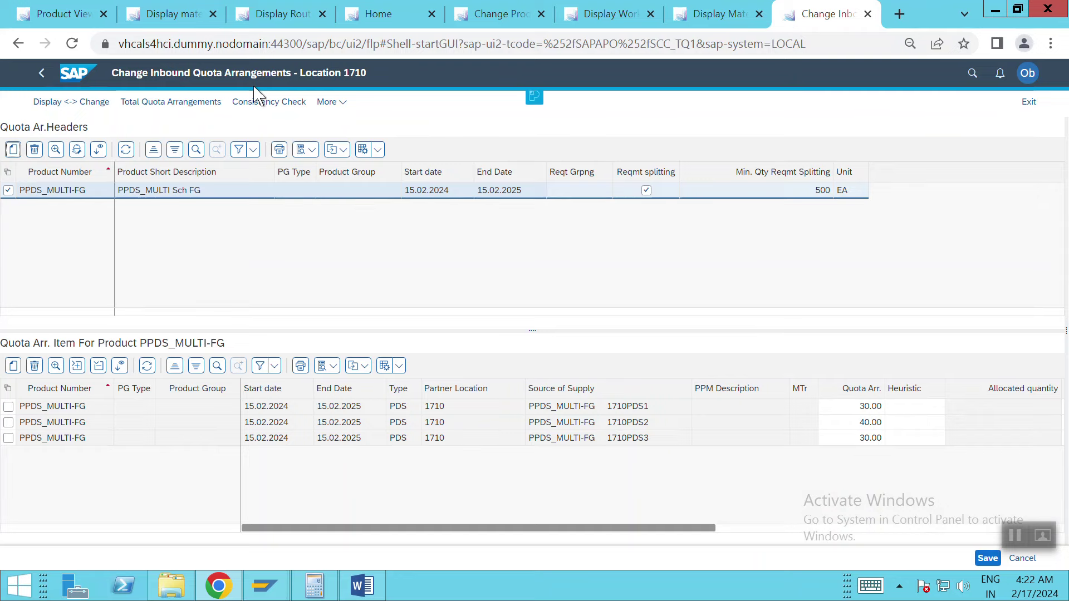
pyautogui.click(363, 588)
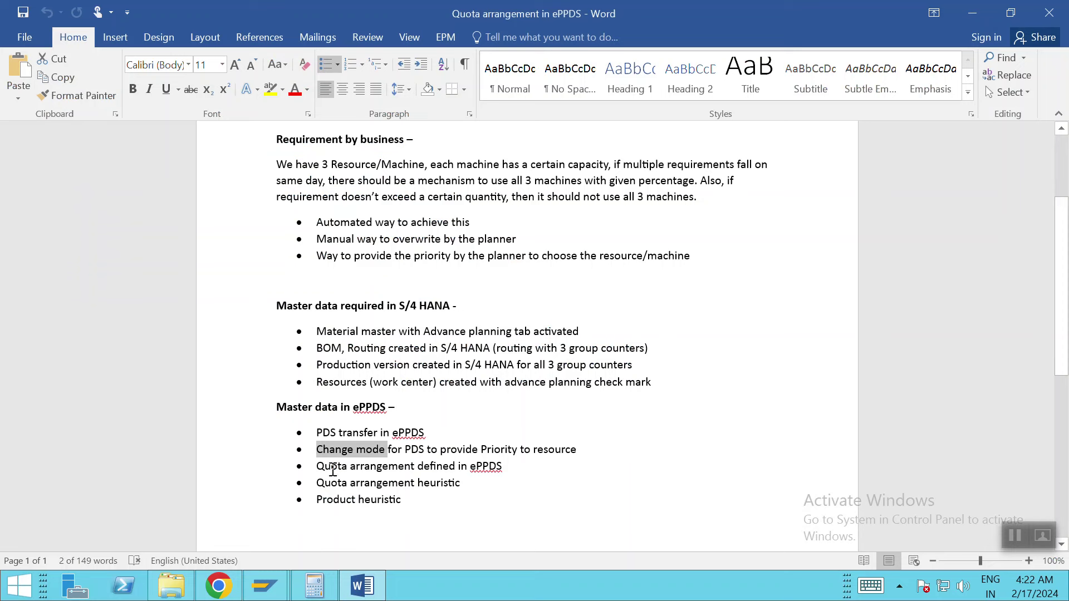
pyautogui.moveTo(327, 470); pyautogui.dragTo(399, 477)
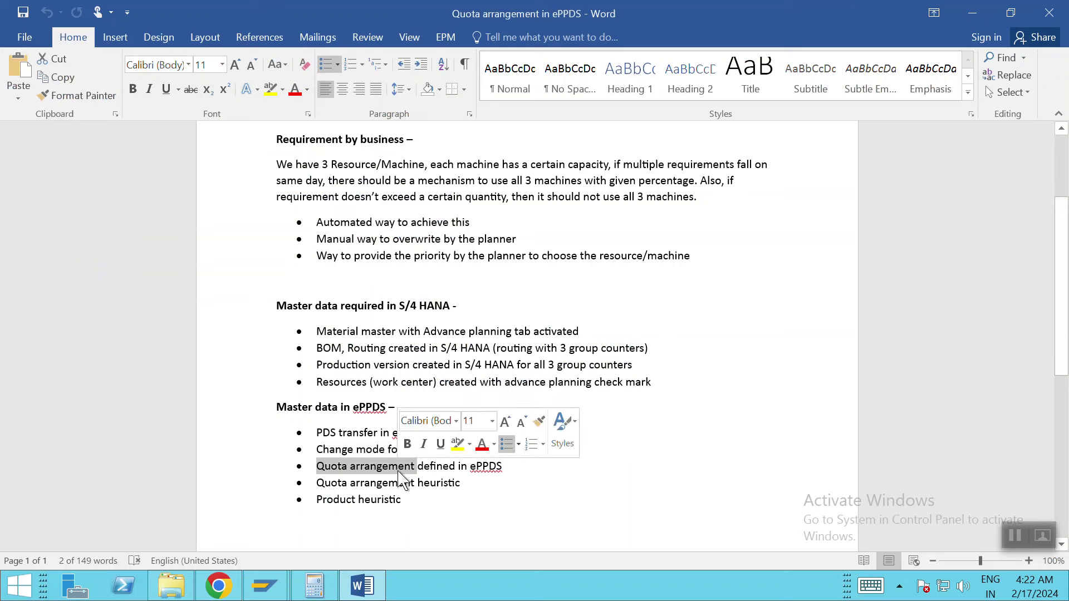
pyautogui.click(263, 588)
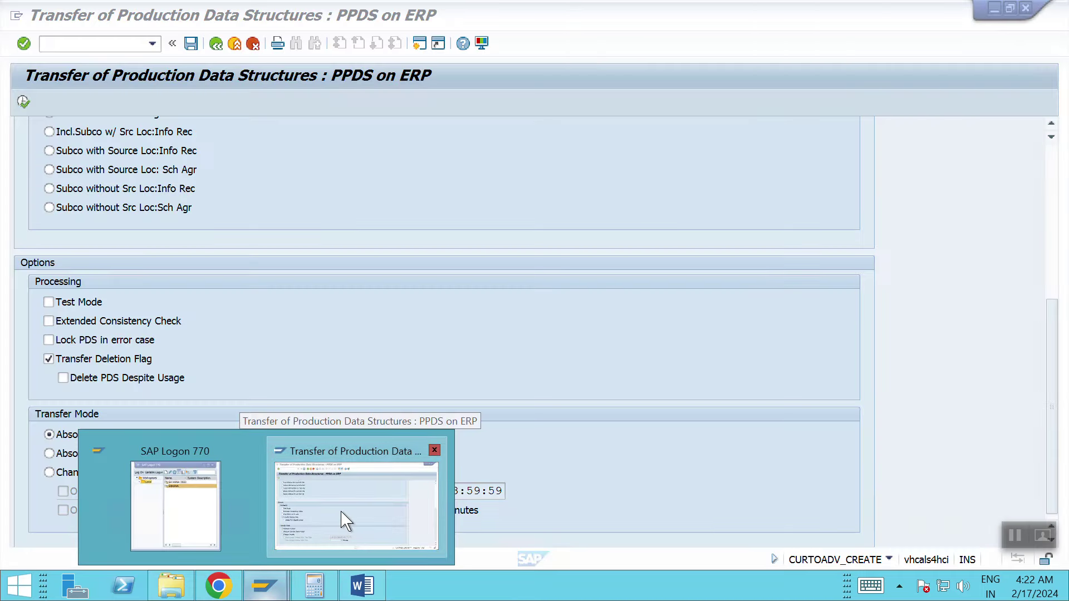
pyautogui.click(342, 513)
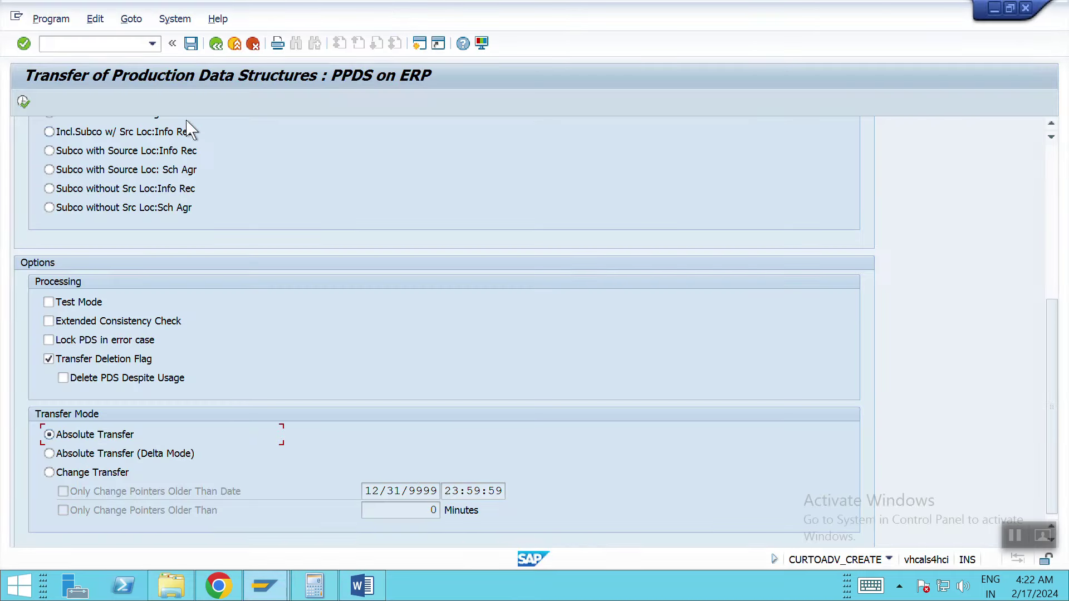
# - Back out to Easy Access, collapse Production, and expand Advanced Planning > Master Data > Quota Arrangement
pyautogui.click(216, 44)
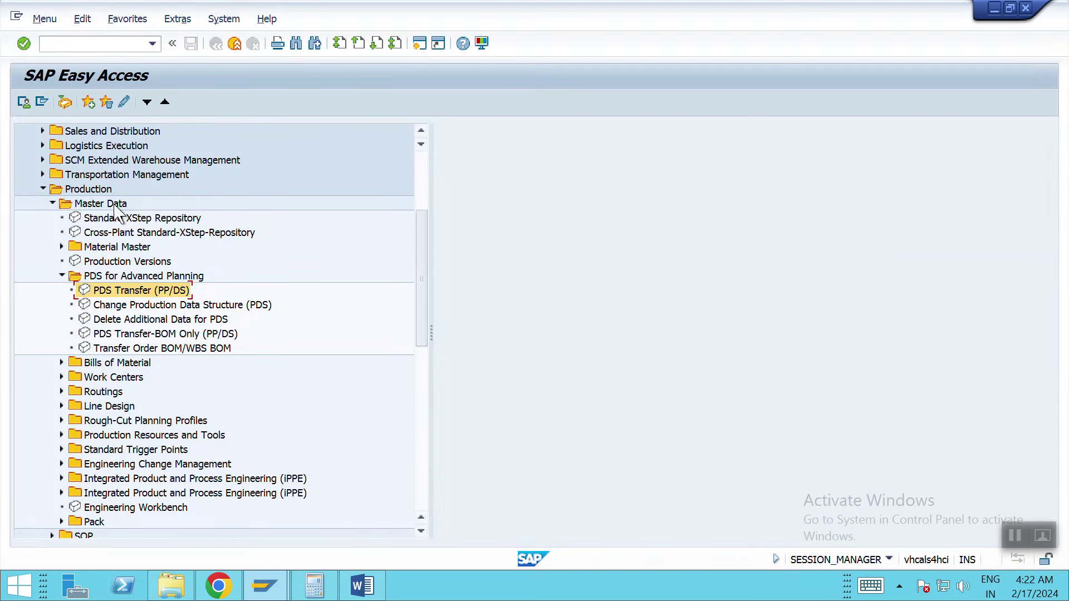
pyautogui.click(43, 188)
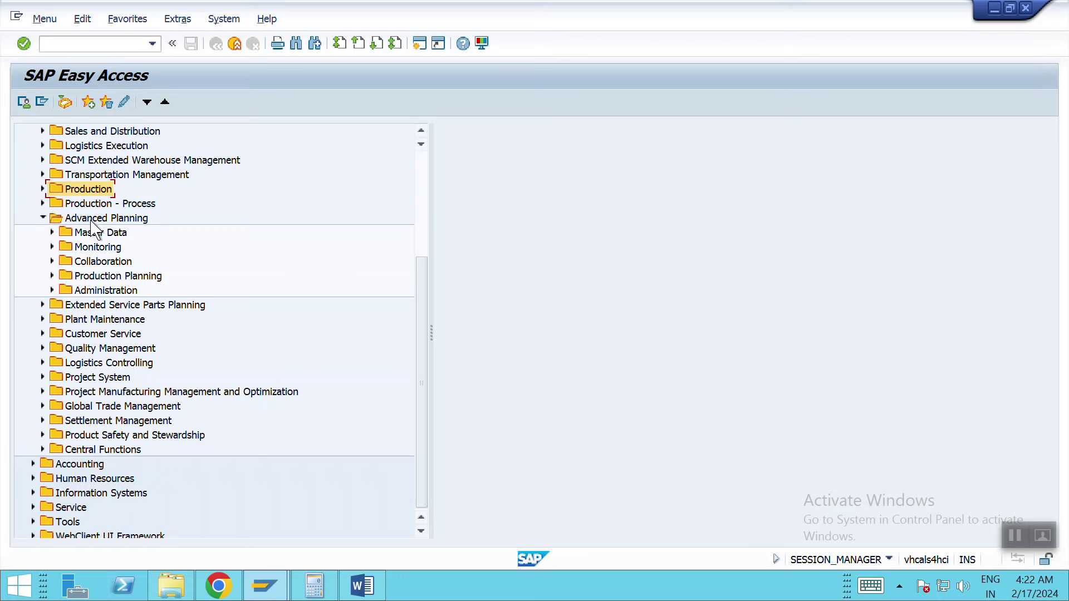
pyautogui.click(52, 233)
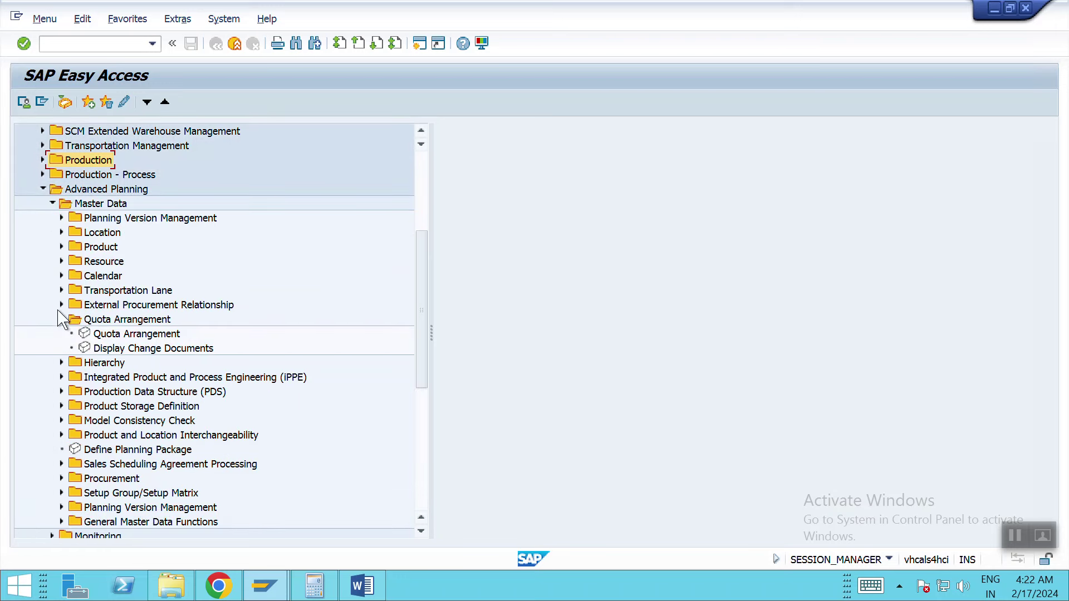
pyautogui.click(96, 322)
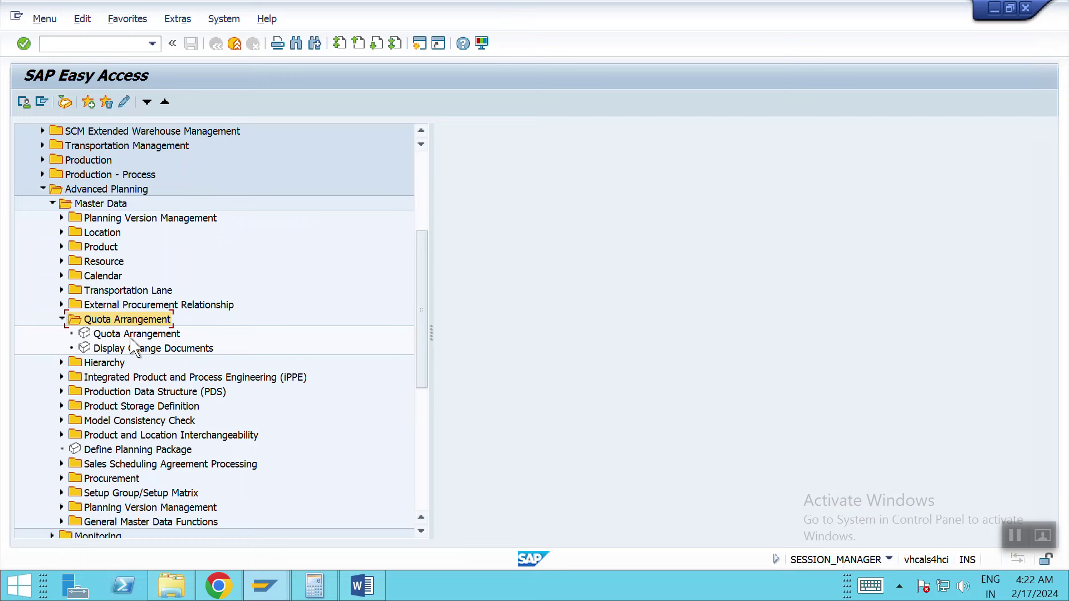
# - Start a new item in the 1710 inbound quota arrangement in Chrome
pyautogui.moveTo(225, 593)
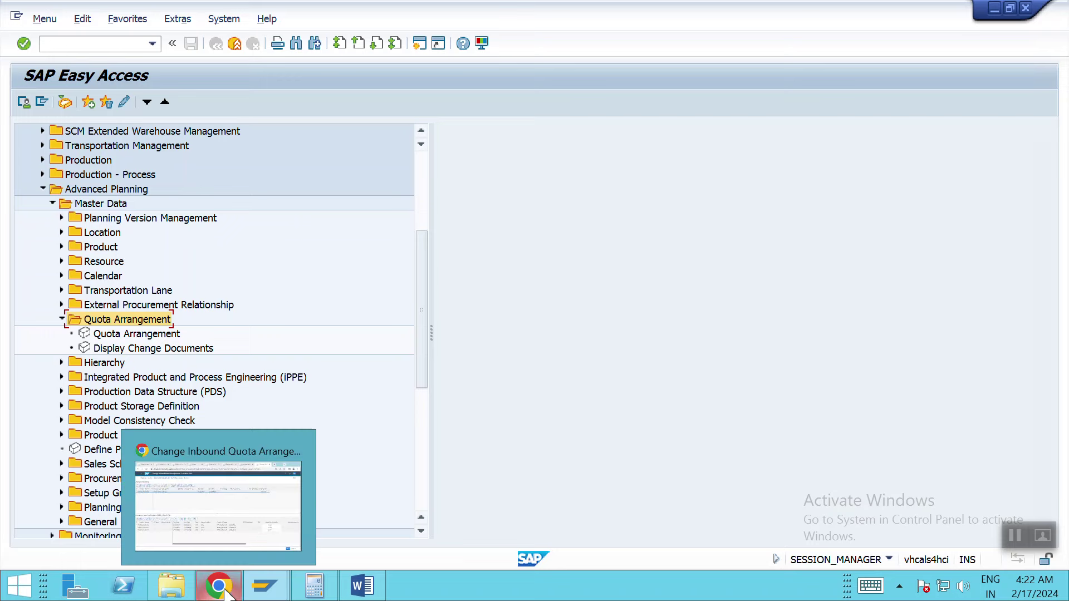
pyautogui.click(222, 491)
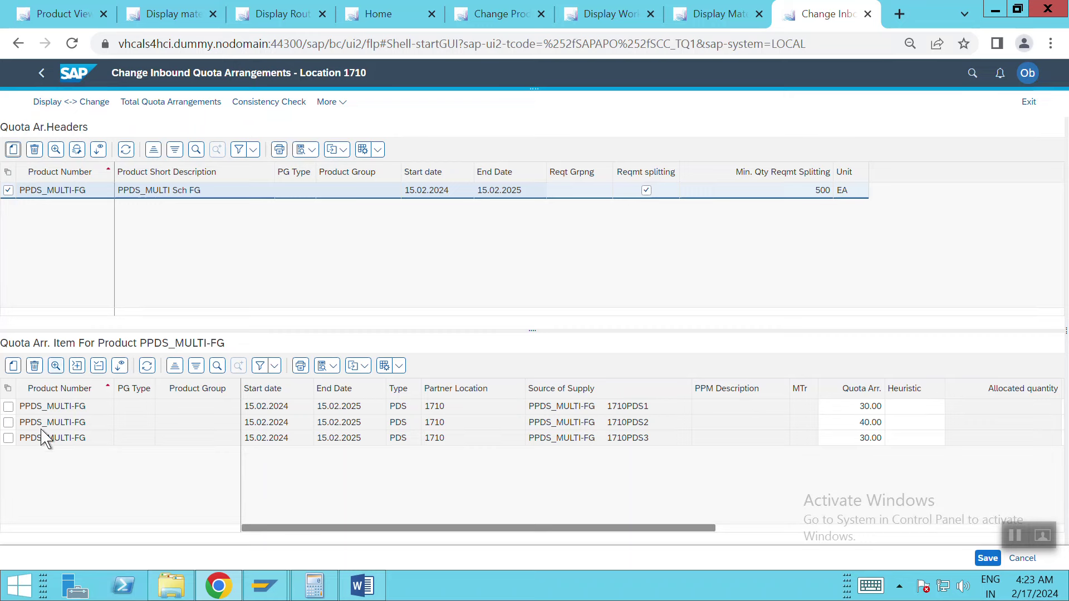
pyautogui.click(13, 368)
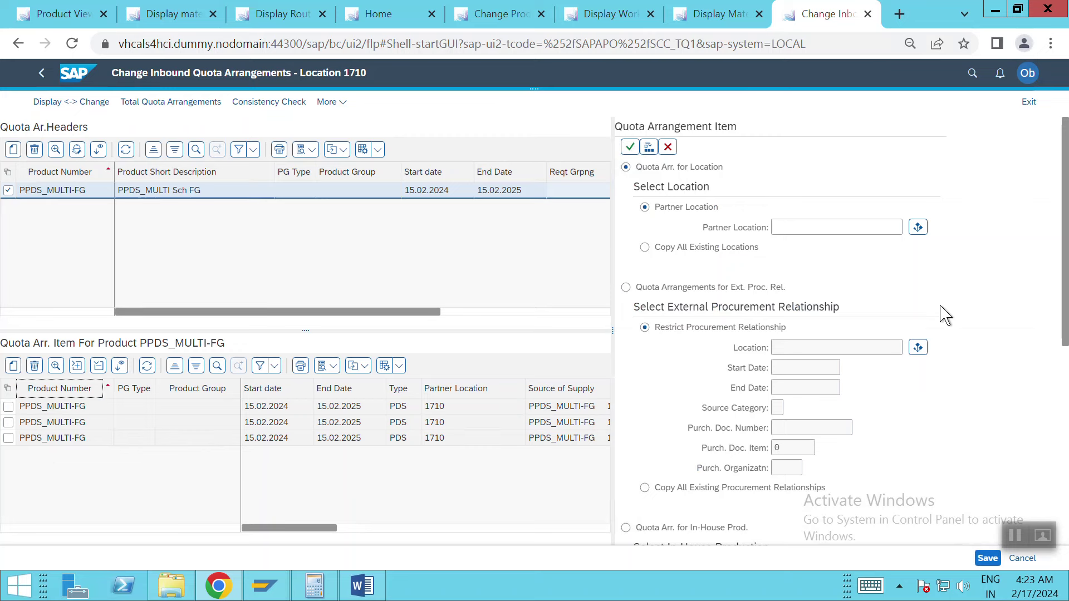
pyautogui.moveTo(1065, 225); pyautogui.dragTo(1065, 395)
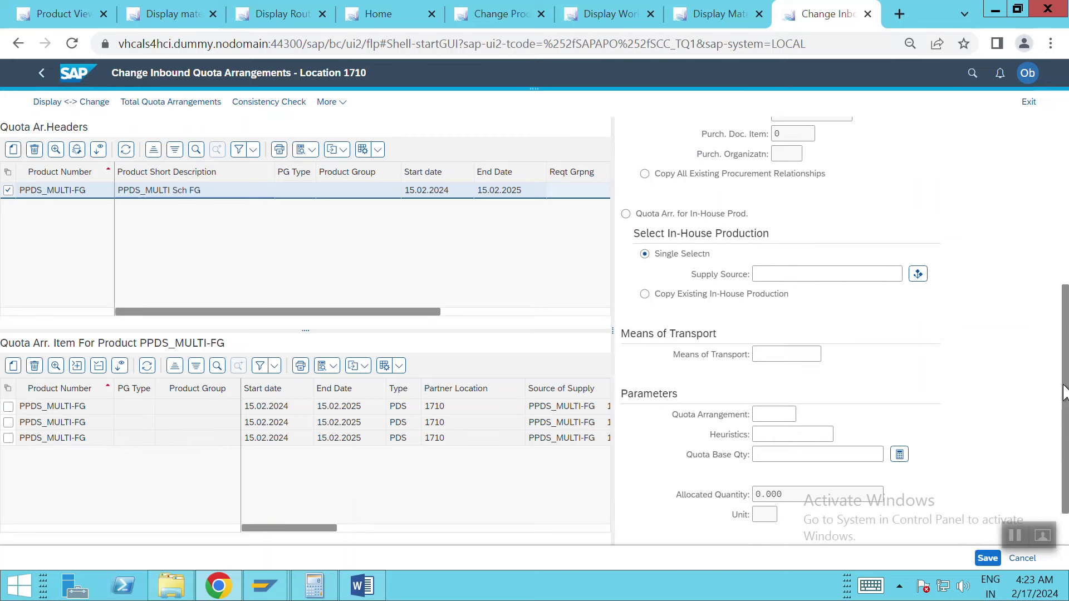
pyautogui.scroll(-1, 690, 400)
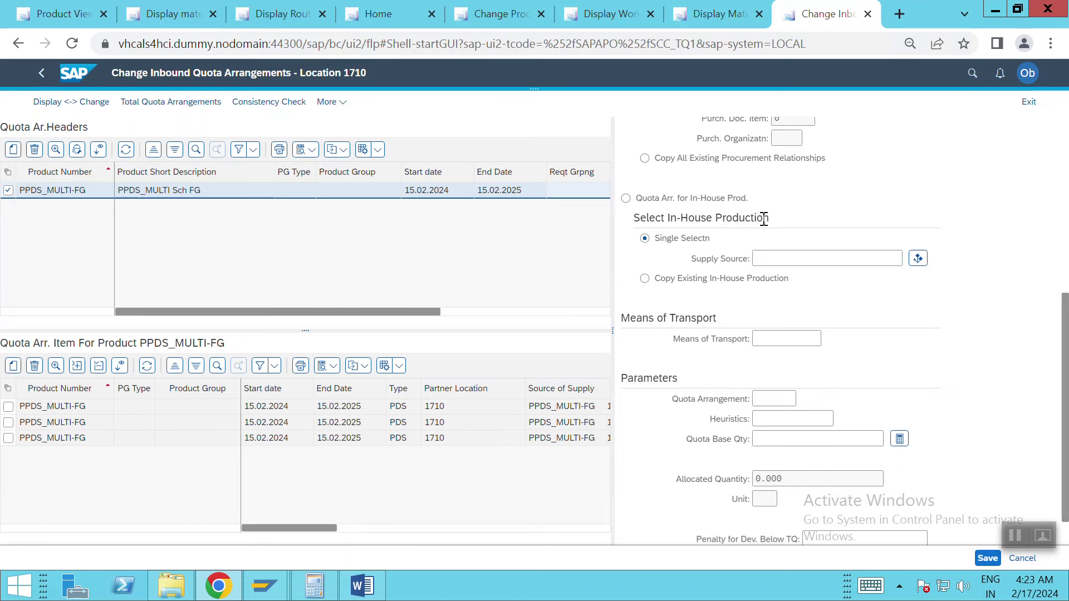
# - Try the Supply Source value help, then cancel the new item
pyautogui.click(919, 262)
pyautogui.click(920, 268)
pyautogui.click(766, 260)
pyautogui.click(1022, 558)
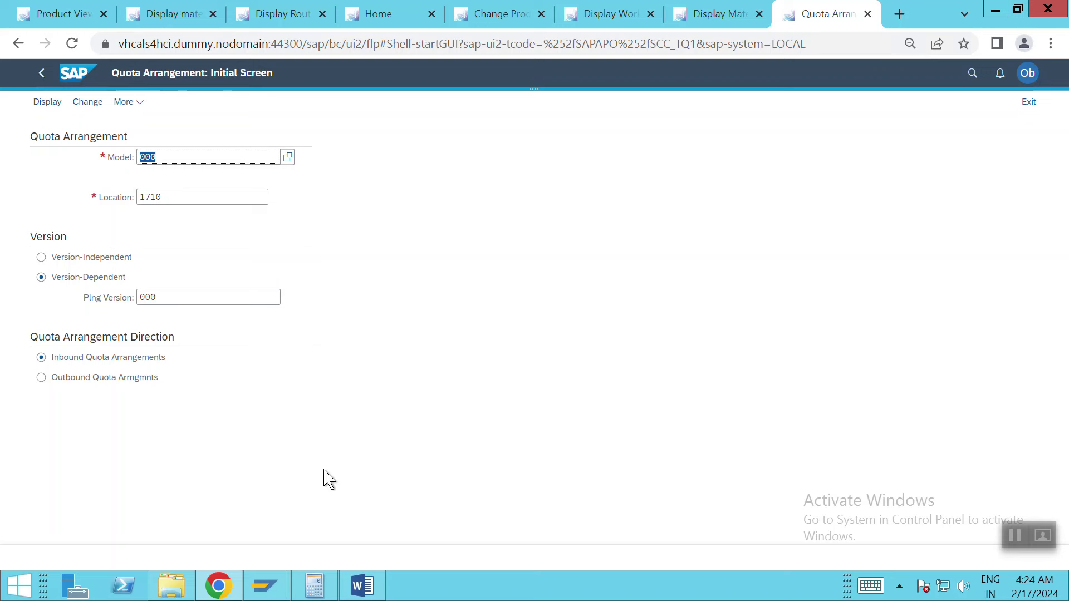
# - Mark the Quota arrangement heuristic and Product heuristic steps in the Word notes, then return to Chrome
pyautogui.click(363, 588)
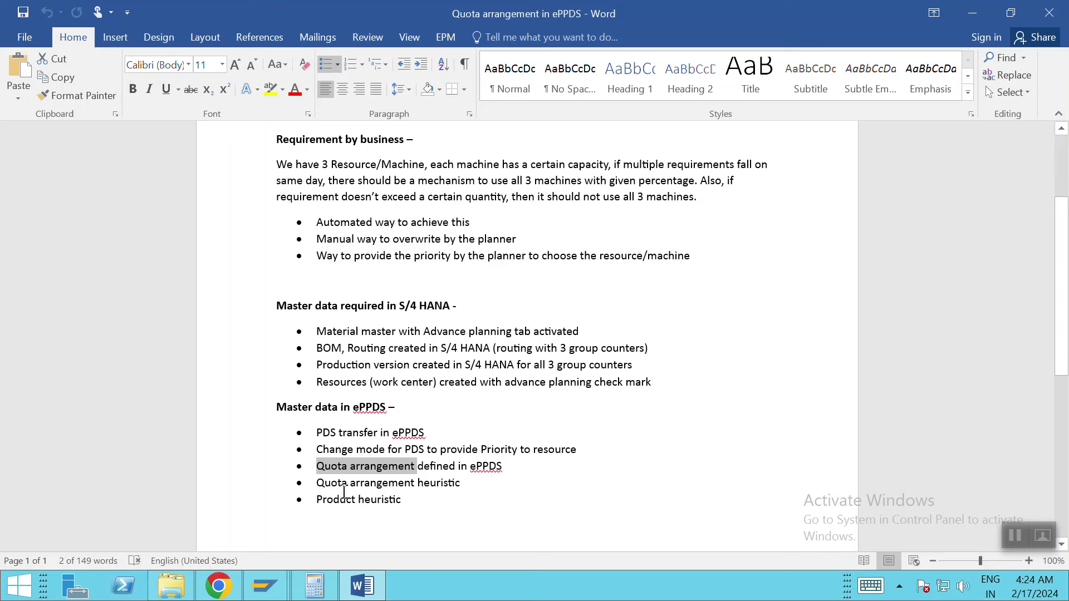
pyautogui.tripleClick(452, 484)
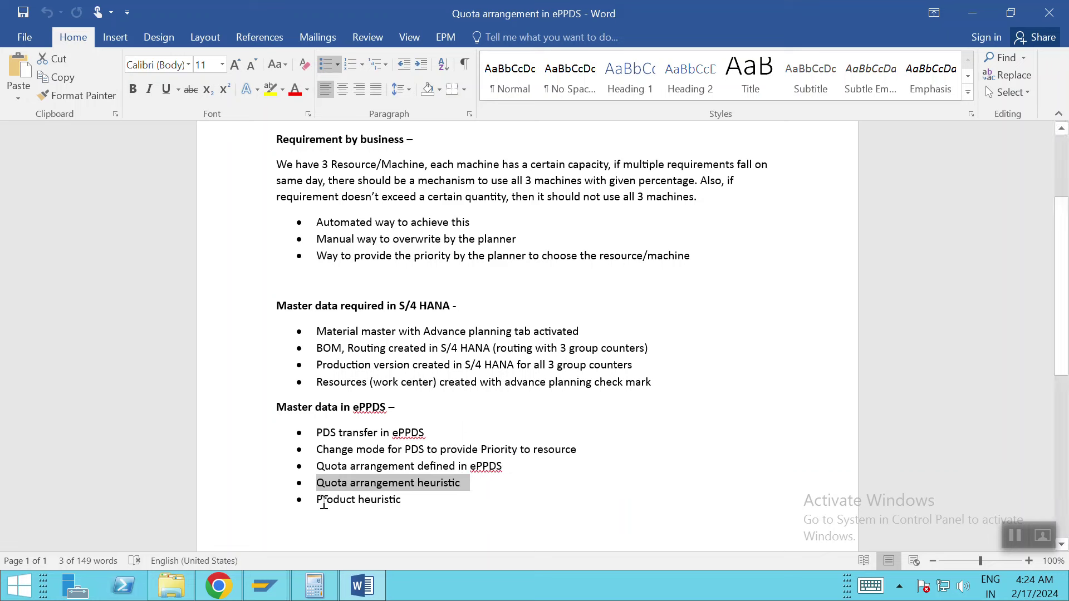
pyautogui.tripleClick(398, 507)
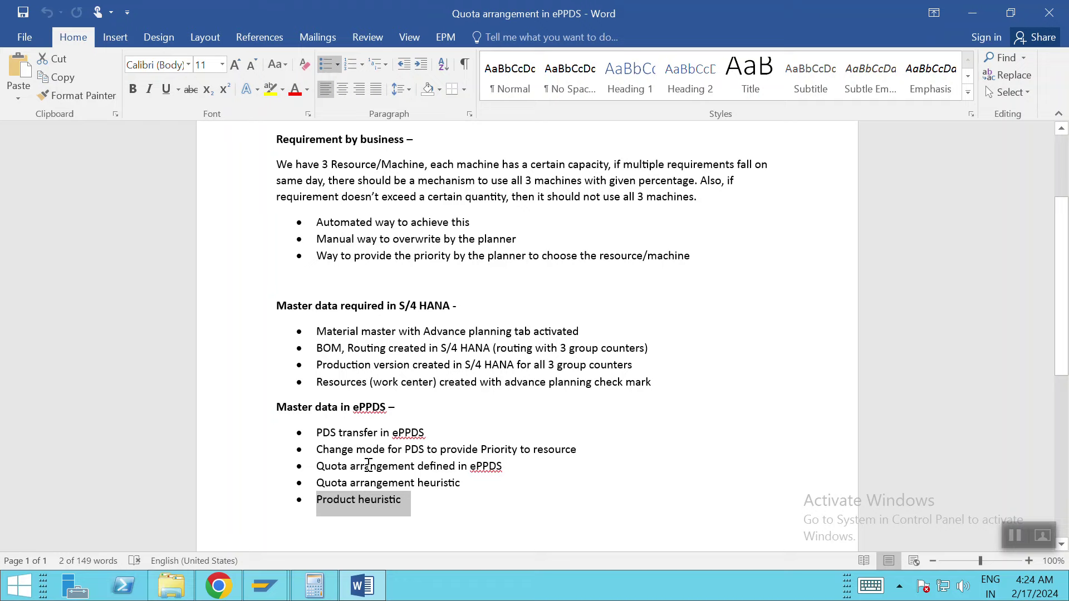
pyautogui.click(226, 590)
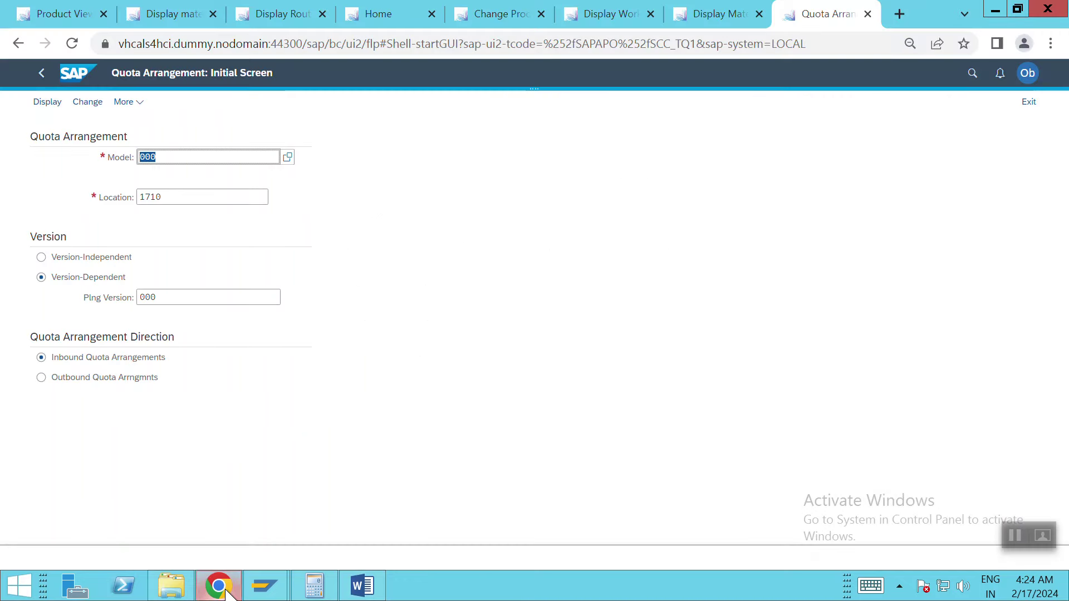
# - Add two new requirement rows in the PPDS_MULTI-FG Product View, both dated 19.02.2024
pyautogui.click(70, 16)
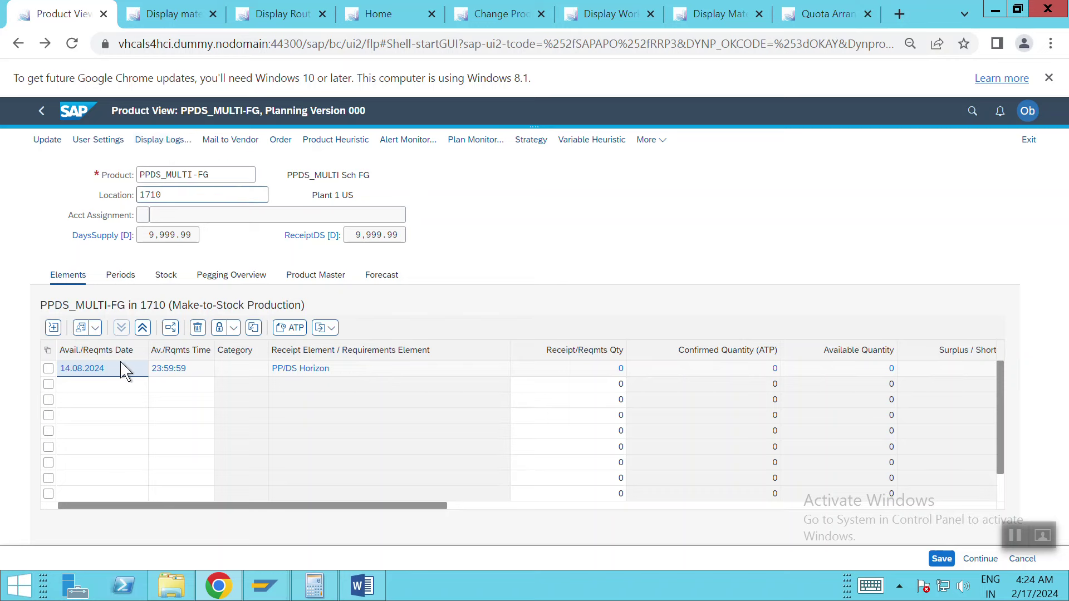
pyautogui.click(98, 399)
pyautogui.click(102, 388)
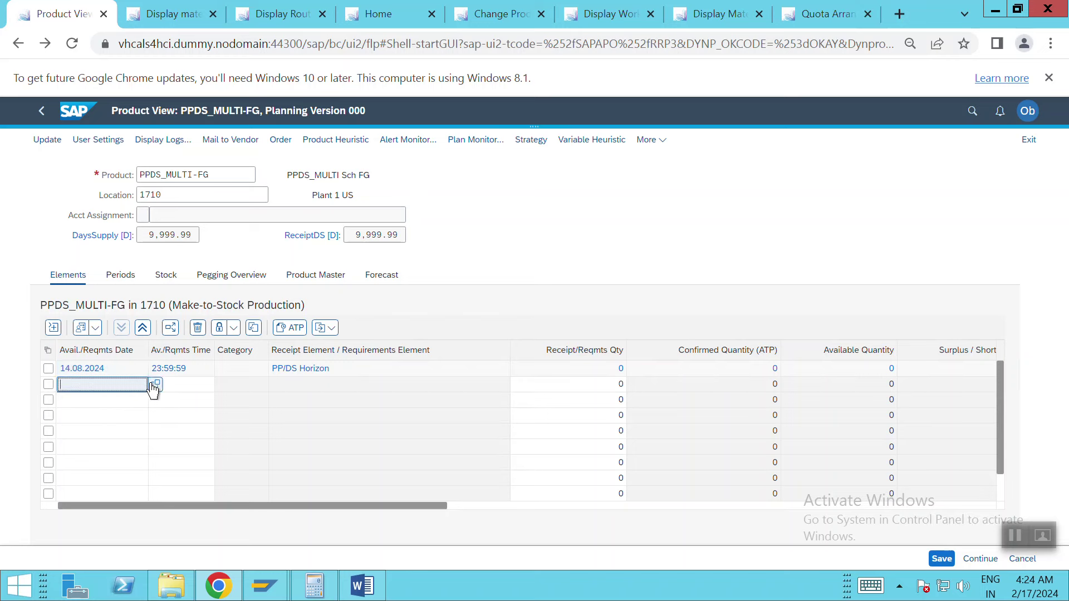
pyautogui.click(156, 384)
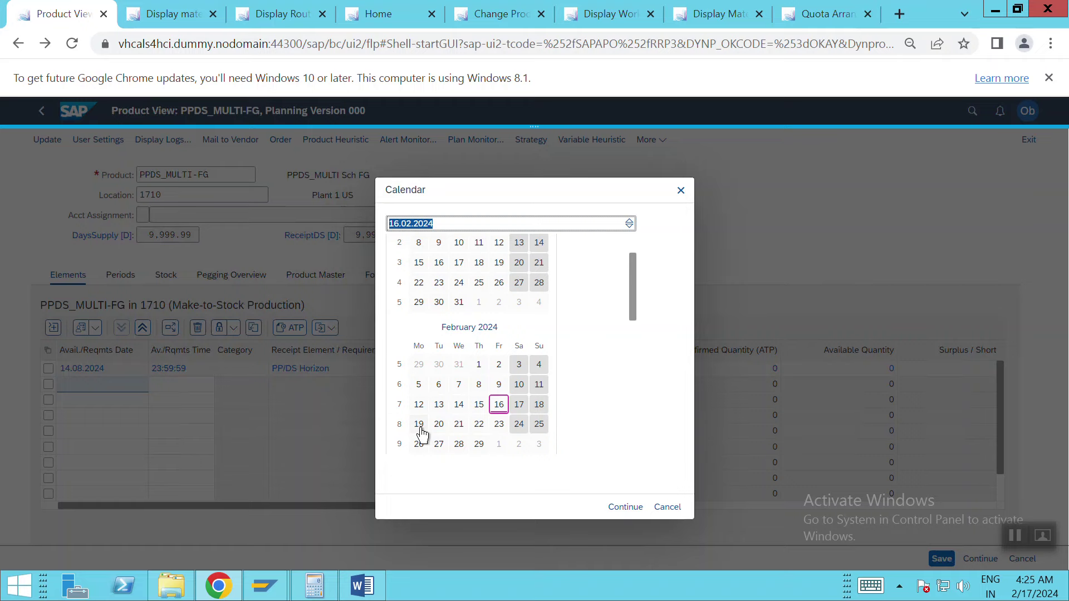
pyautogui.doubleClick(418, 425)
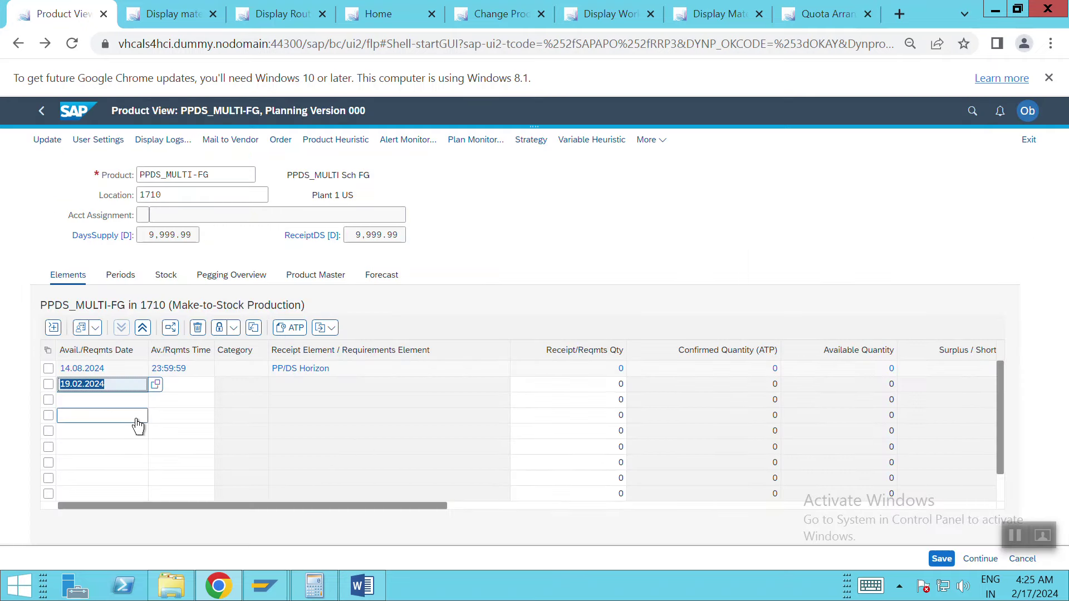
pyautogui.click(115, 401)
pyautogui.write('19.02.2024')
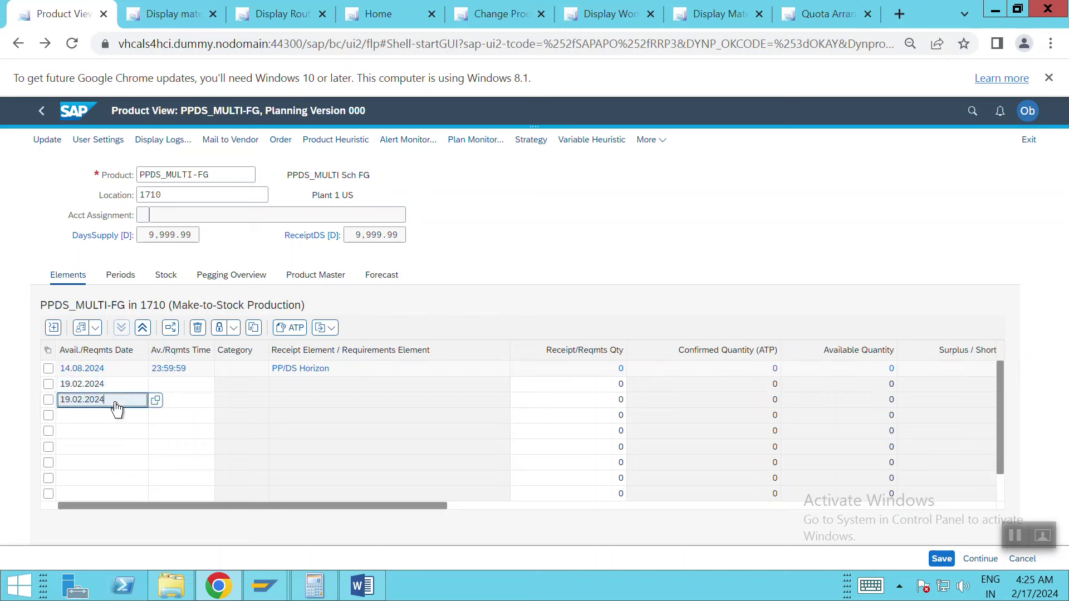
# - Enter quantities -600 and -700 for the new rows and submit them
pyautogui.click(607, 393)
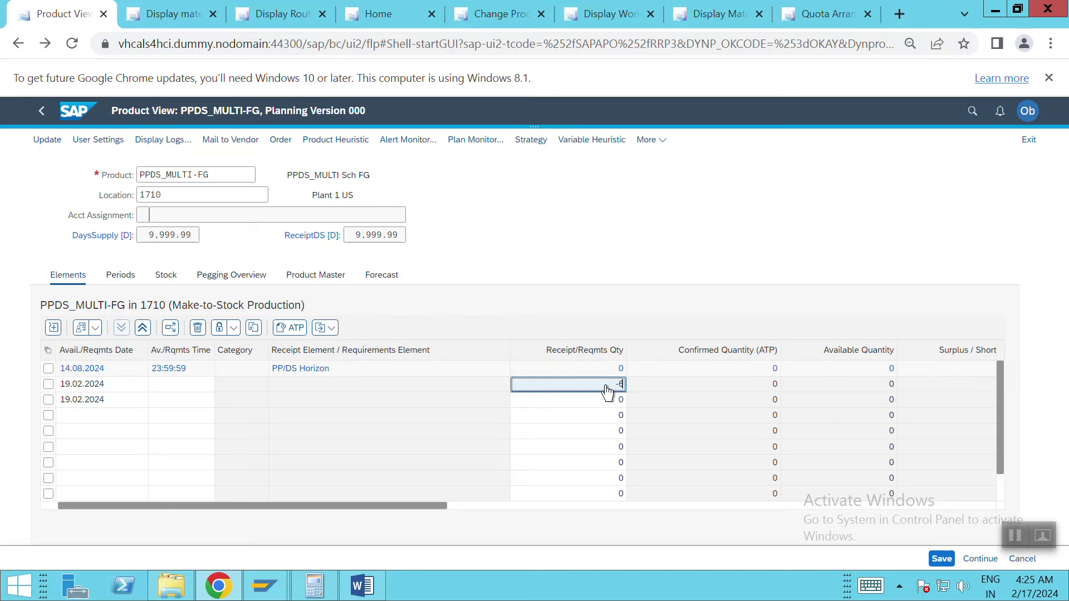
pyautogui.click(606, 400)
pyautogui.write('-7')
pyautogui.press('Escape')
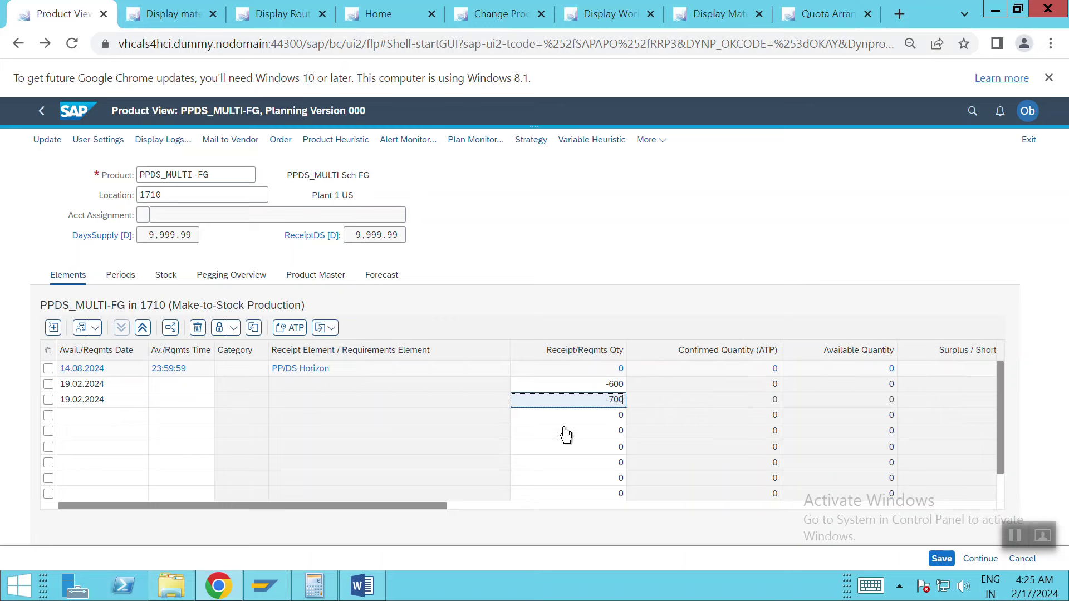
pyautogui.press('Return')
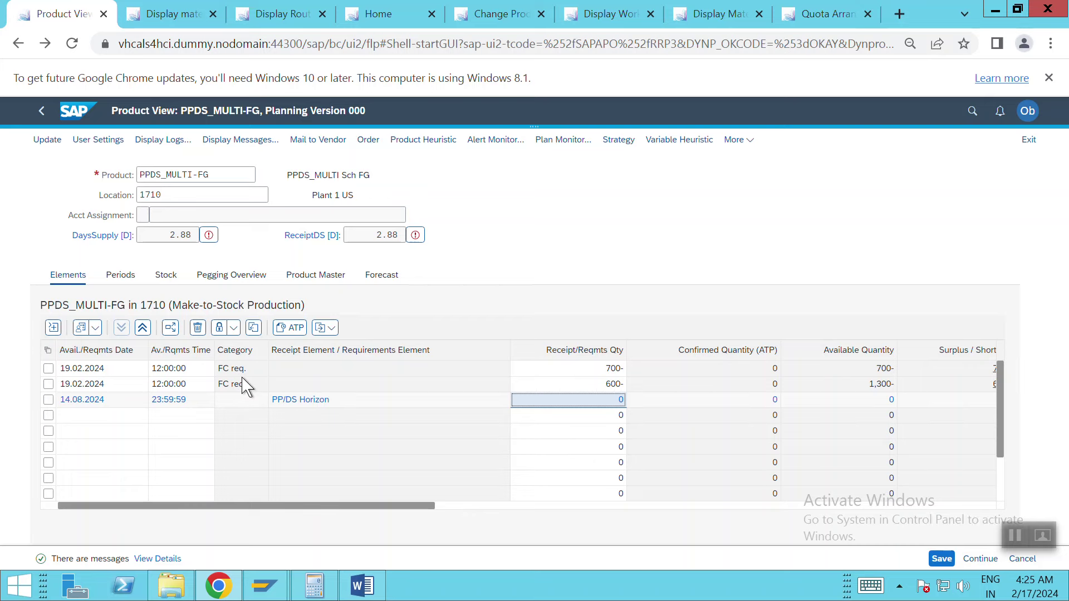
# - Open the 1710 inbound quota arrangement in change mode, check its header, then return to Product View
pyautogui.click(810, 12)
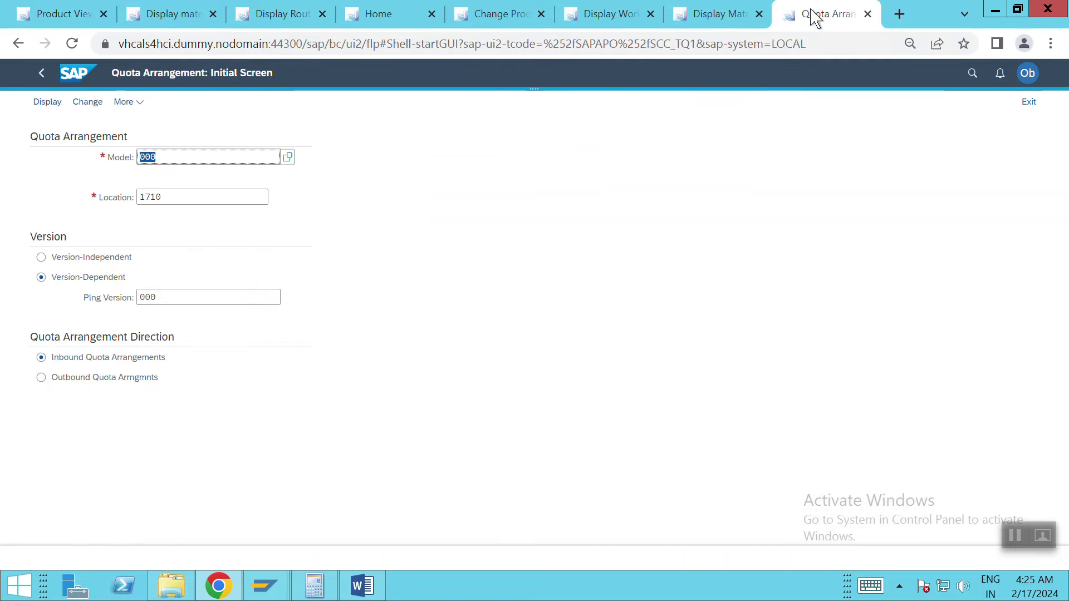
pyautogui.click(86, 111)
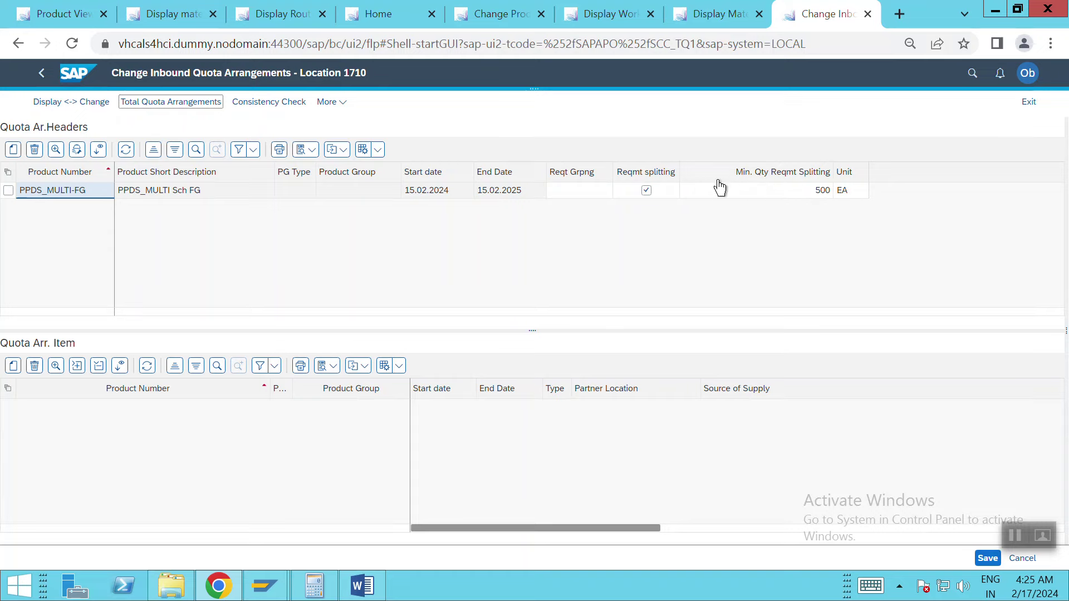
pyautogui.click(63, 22)
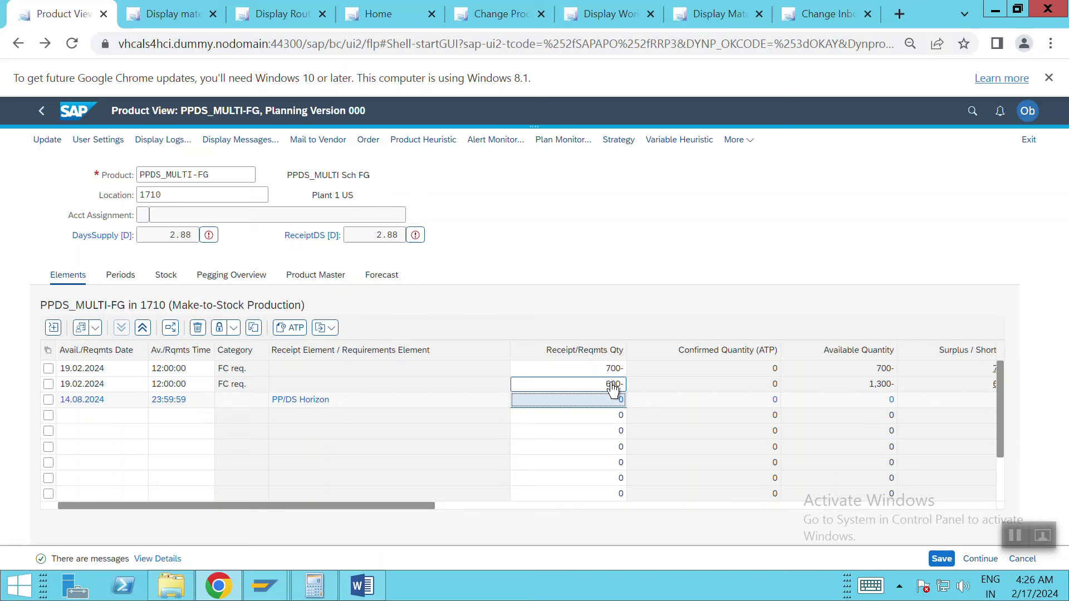
# - Confirm the 500 minimum splitting quantity, then run and adopt the Product Heuristic for PPDS_MULTI-FG
pyautogui.click(813, 13)
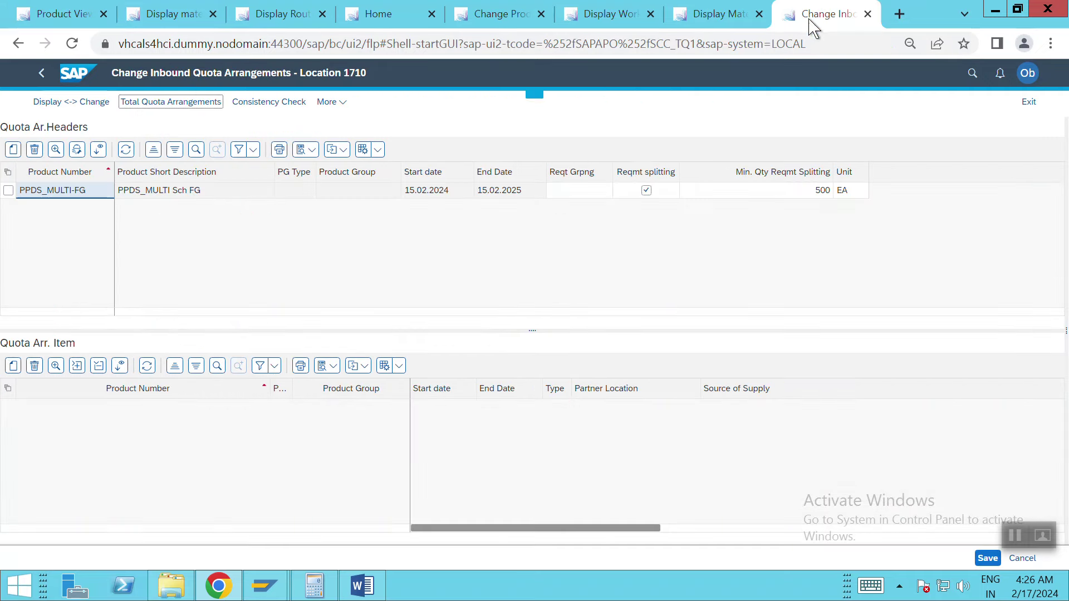
pyautogui.click(822, 192)
pyautogui.click(65, 14)
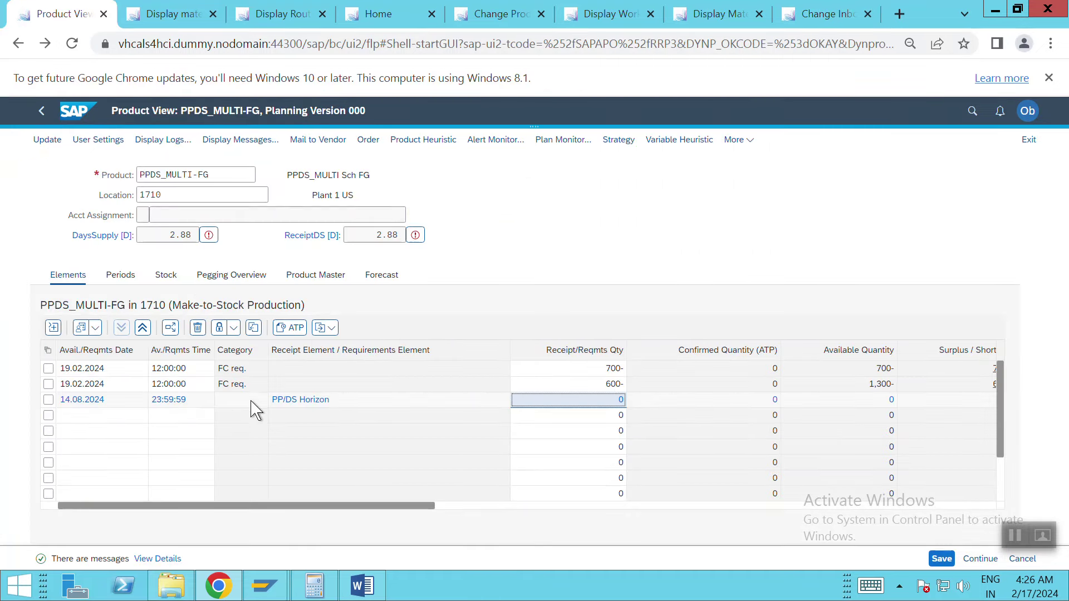
pyautogui.click(430, 140)
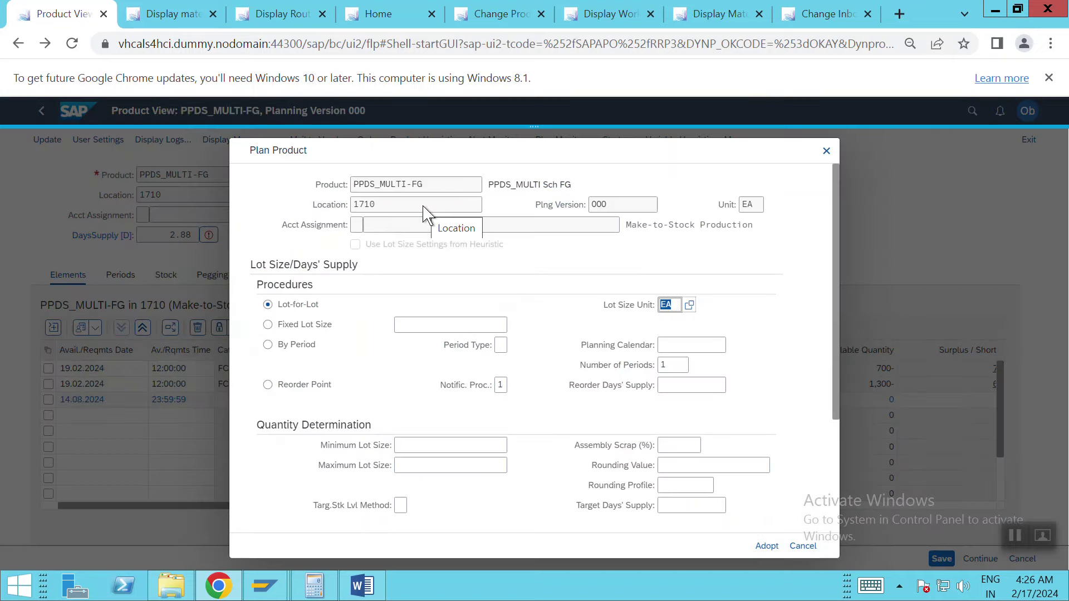
pyautogui.click(766, 546)
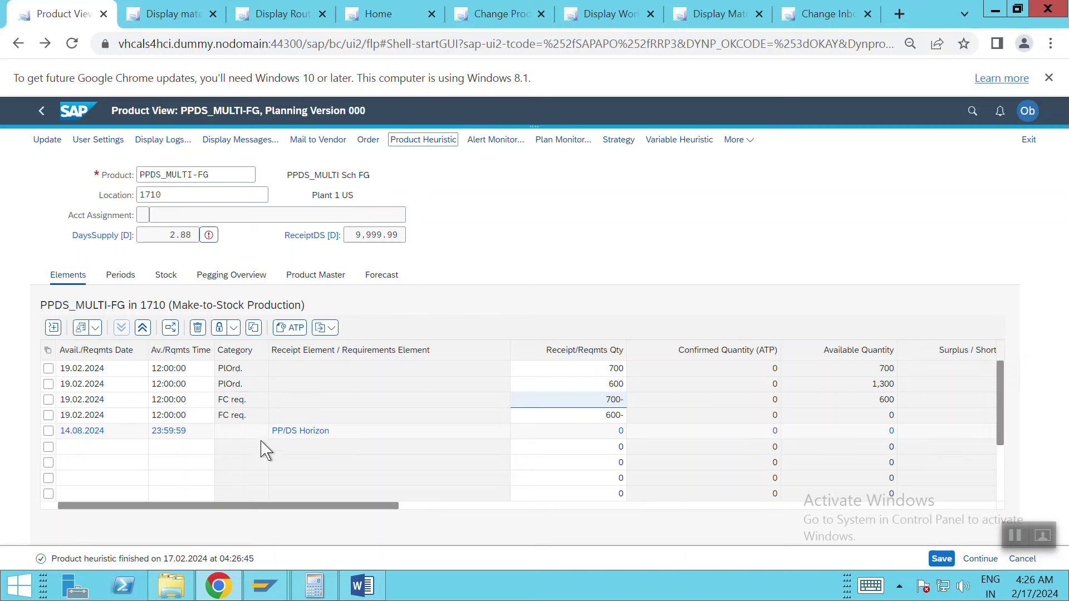
# - Check the Resource column for both planned orders, then open the 700-piece planned order
pyautogui.moveTo(315, 509); pyautogui.dragTo(713, 503)
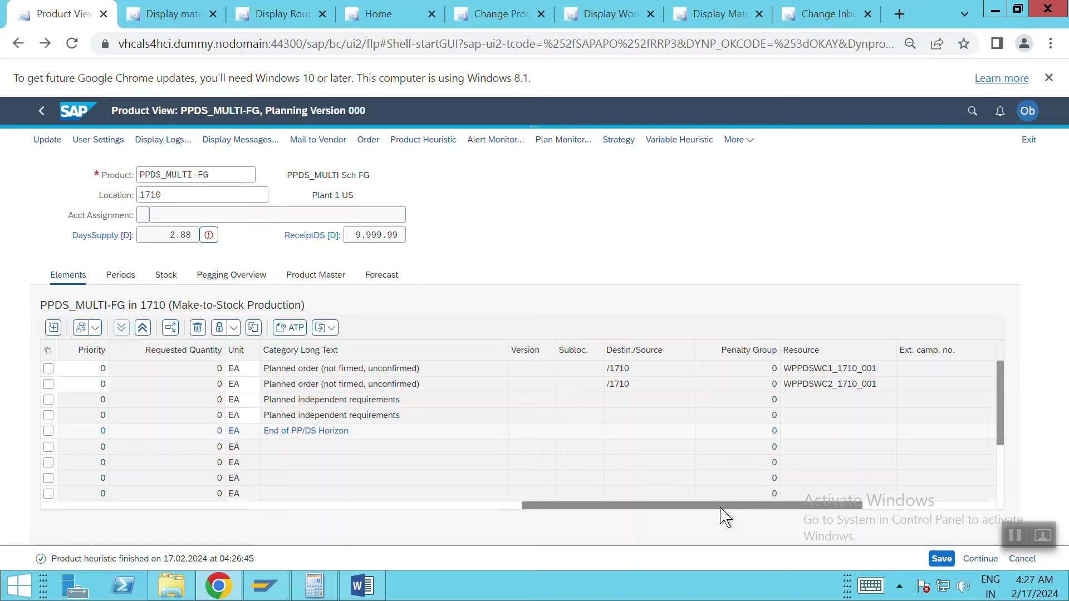
pyautogui.moveTo(721, 508); pyautogui.dragTo(177, 500)
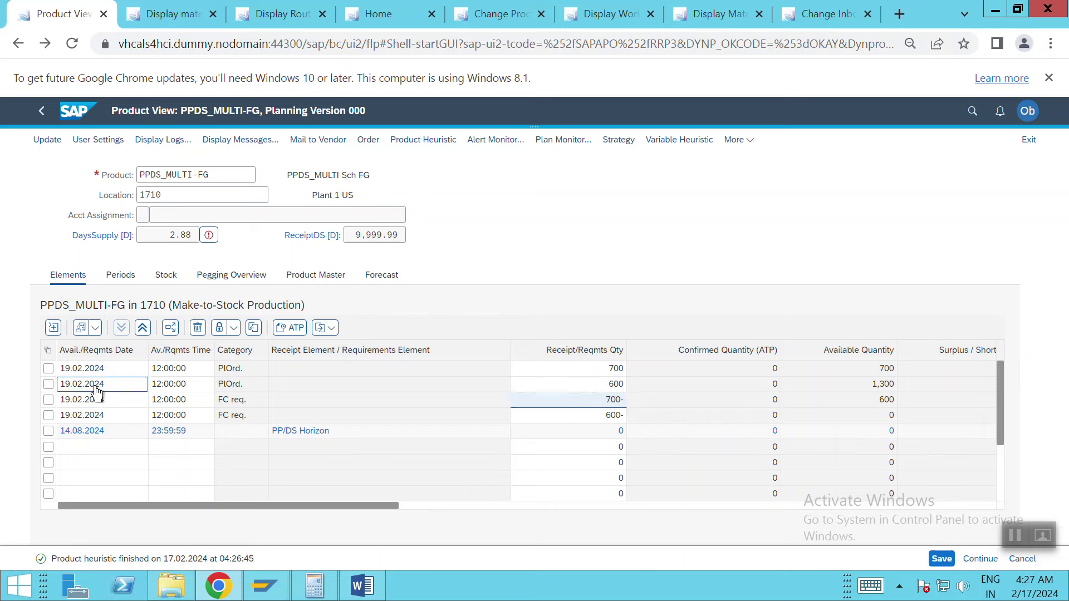
pyautogui.click(88, 372)
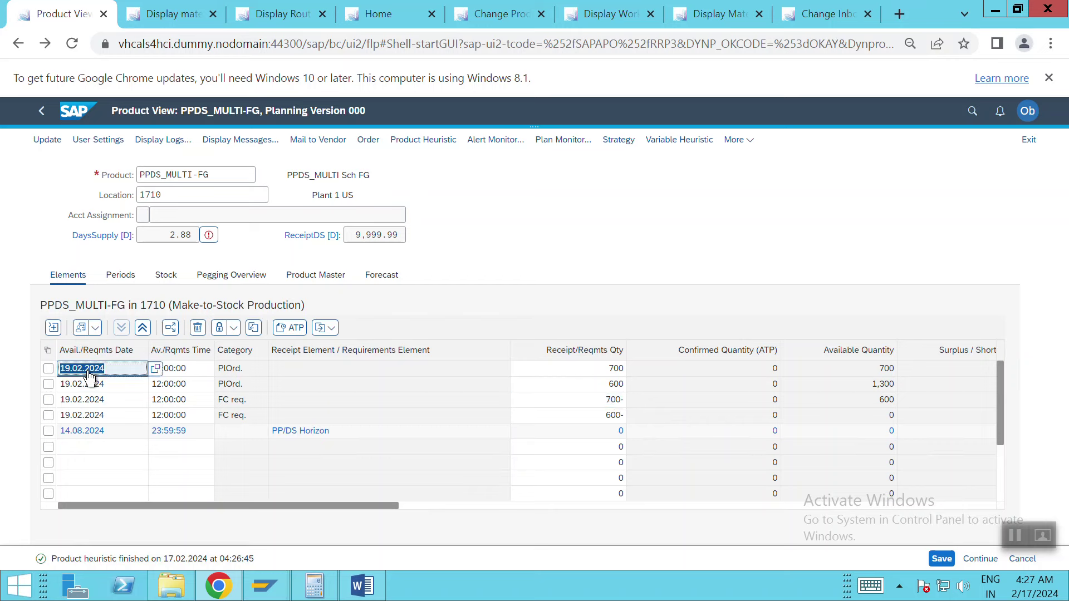
pyautogui.doubleClick(88, 374)
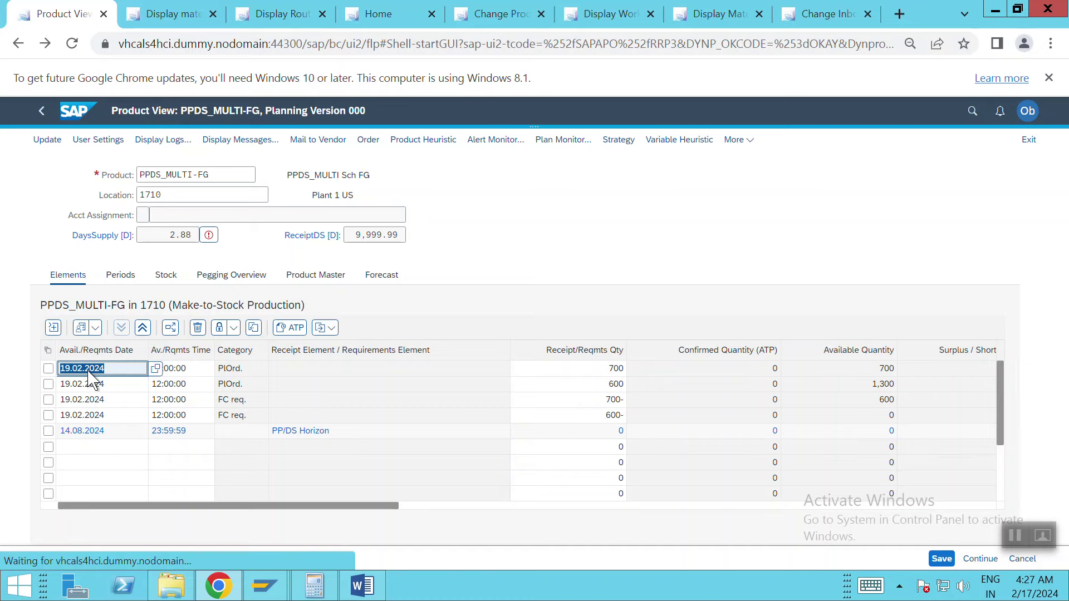
# - Assign source 1710PDS1 to planned order 3505, save it, and go back to the product view
pyautogui.scroll(-1, 476, 397)
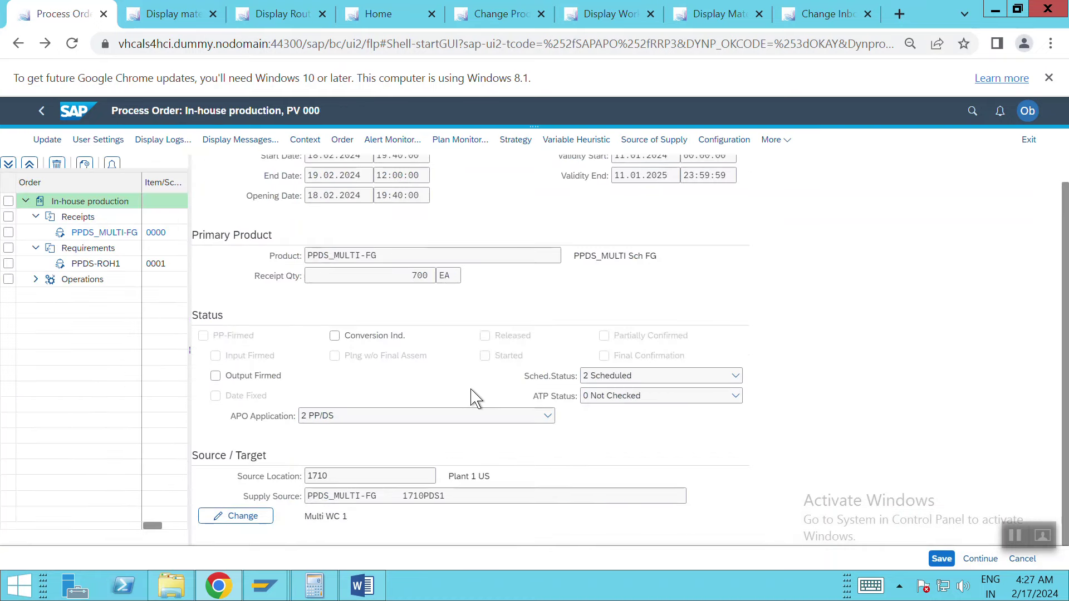
pyautogui.click(235, 517)
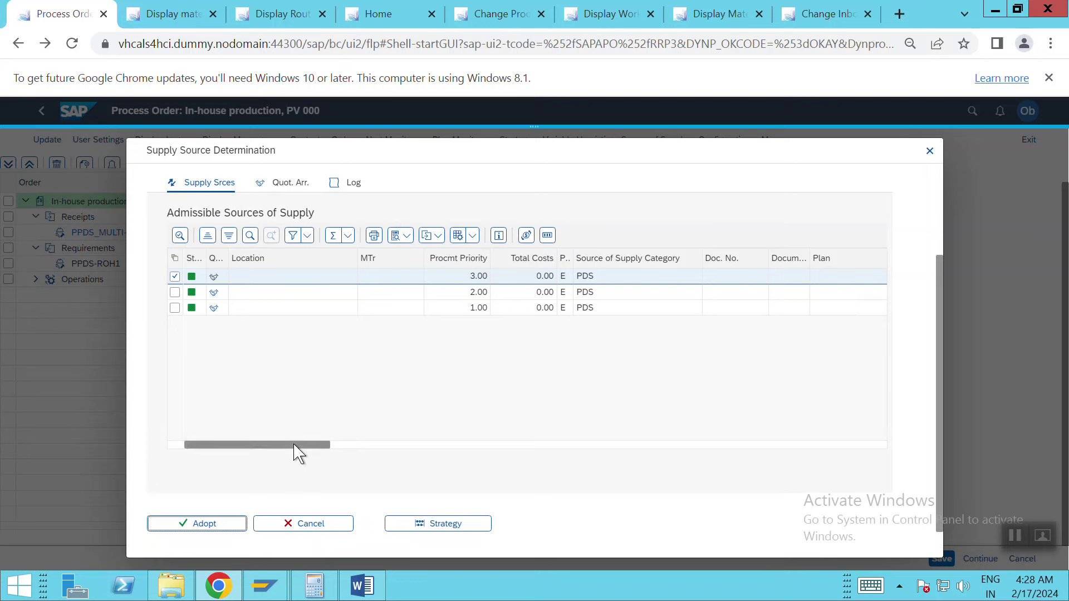
pyautogui.click(379, 446)
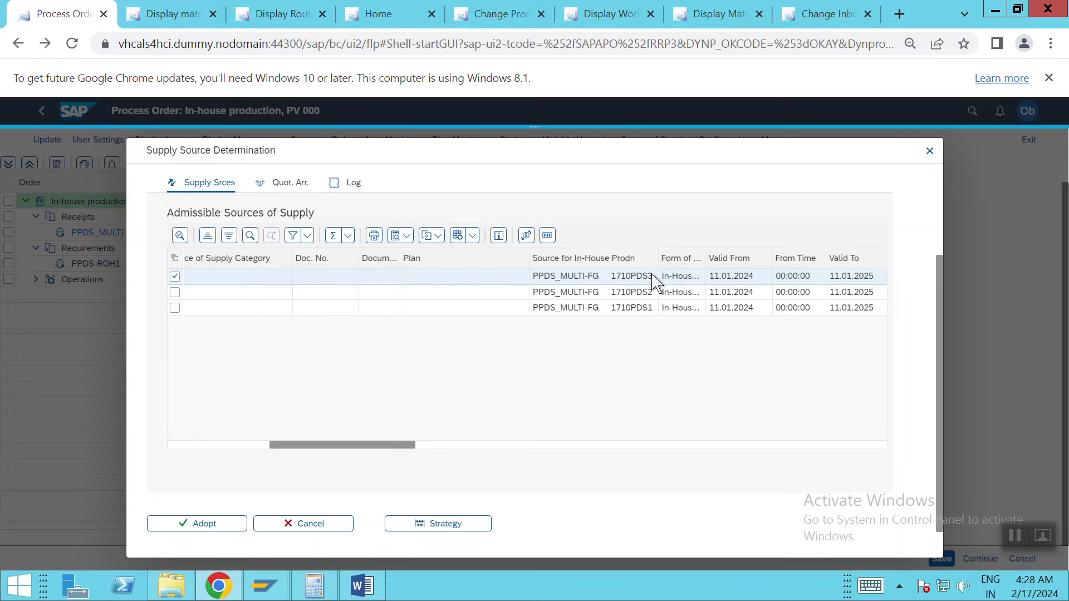
pyautogui.doubleClick(644, 311)
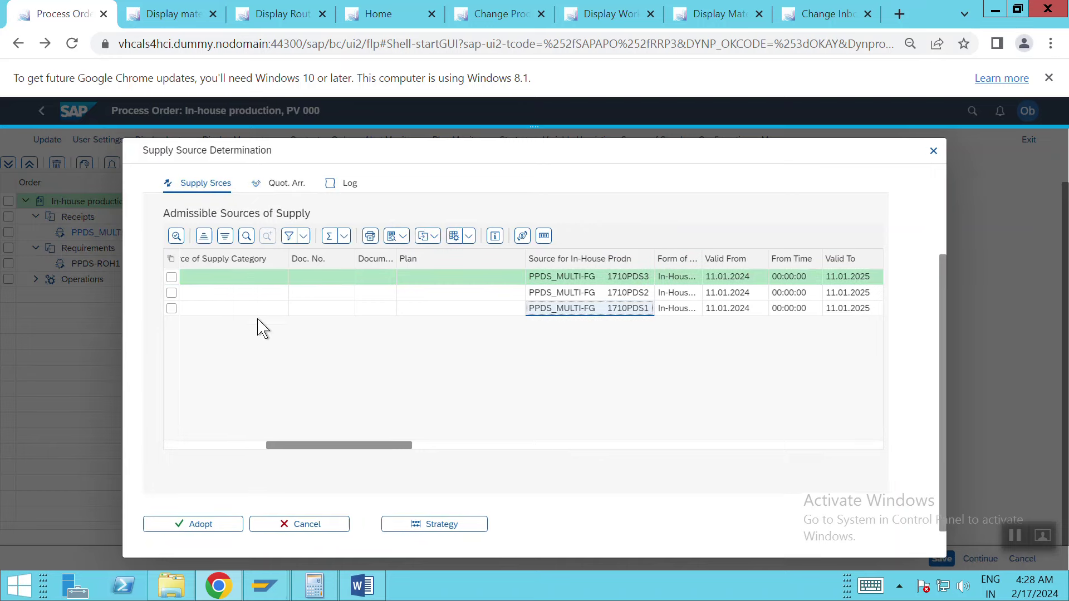
pyautogui.click(175, 309)
pyautogui.click(189, 527)
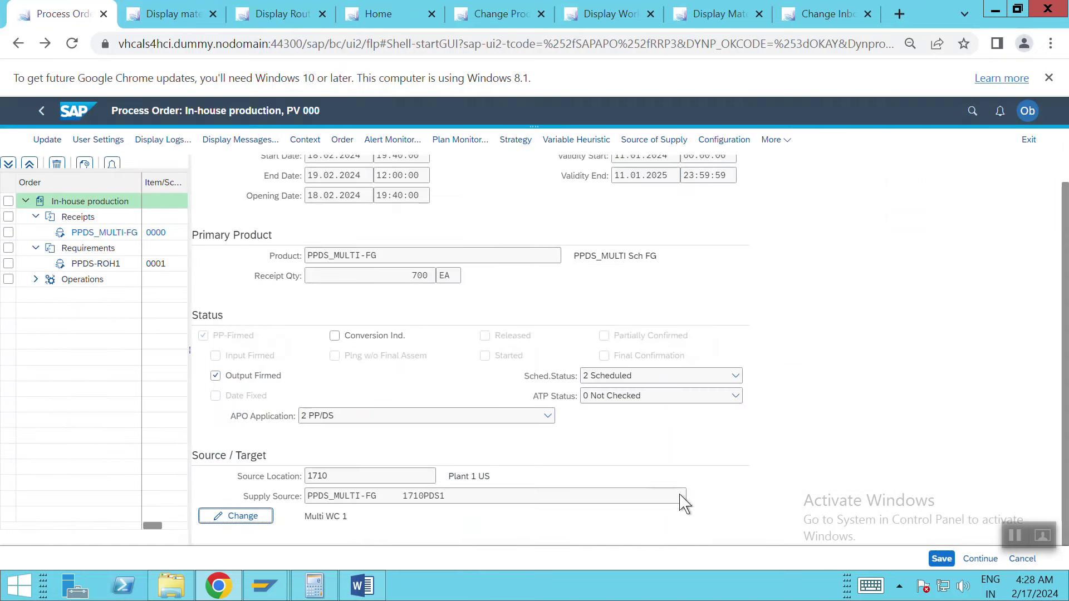
pyautogui.click(940, 558)
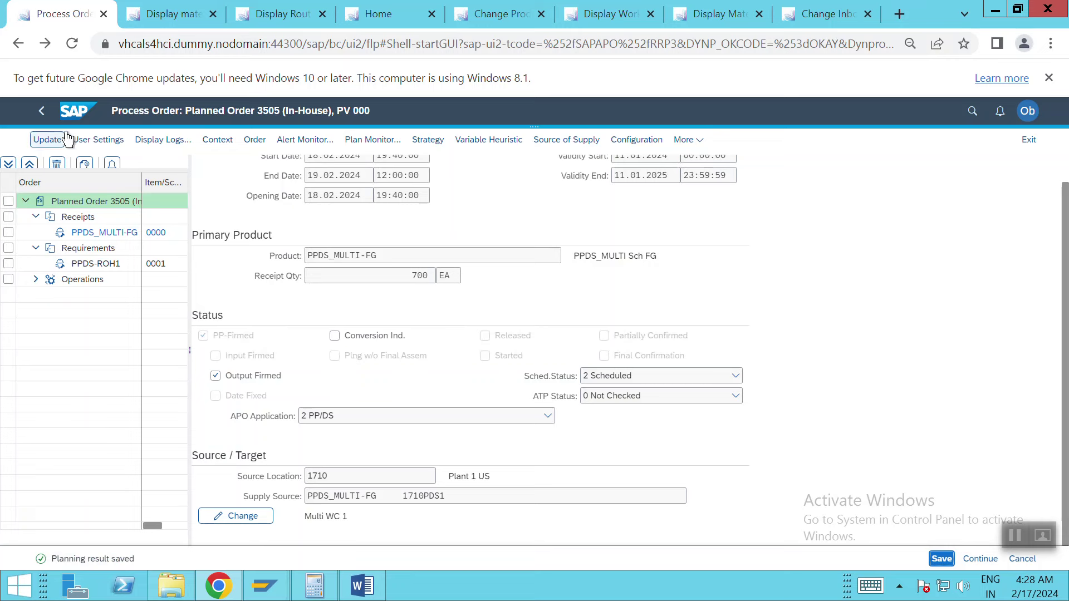
pyautogui.click(42, 110)
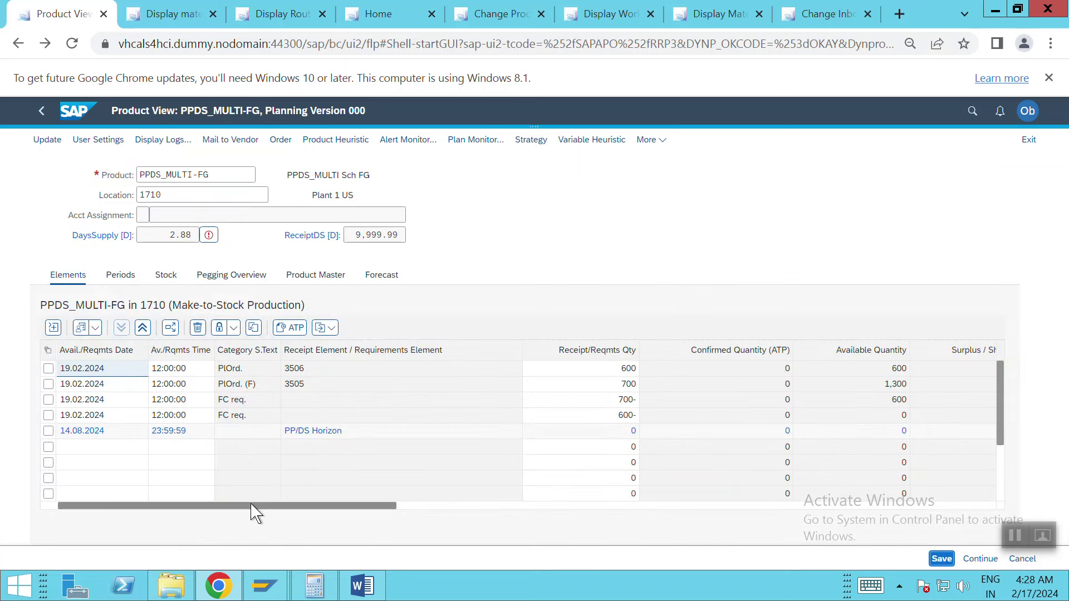
# - Scroll across the elements table to review orders 3505 and 3506, then select the 3506 row
pyautogui.moveTo(255, 507); pyautogui.dragTo(303, 507)
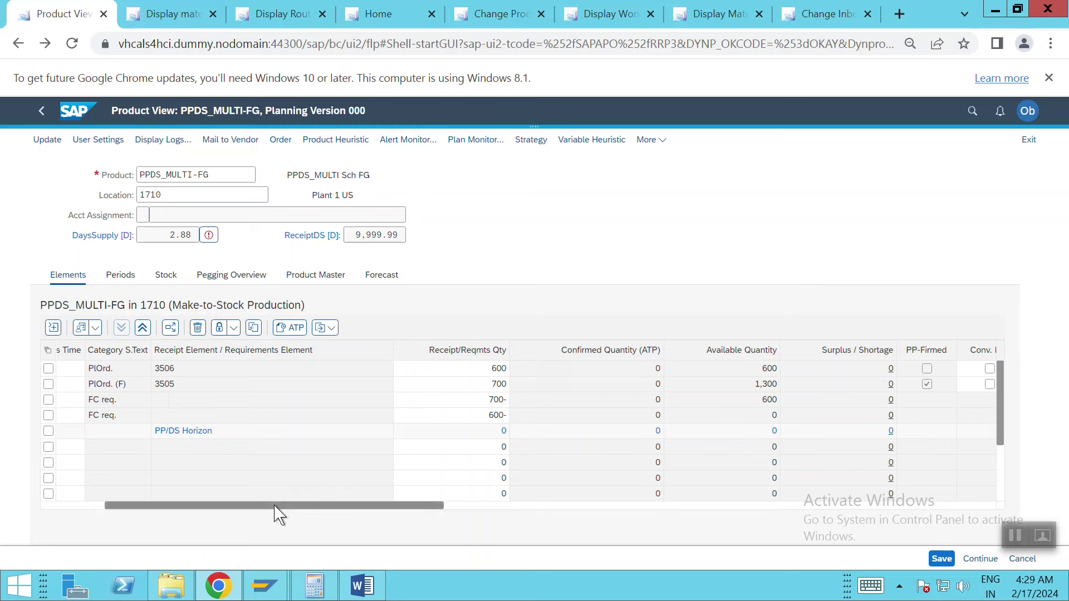
pyautogui.moveTo(275, 507); pyautogui.dragTo(429, 509)
pyautogui.moveTo(472, 515); pyautogui.dragTo(710, 507)
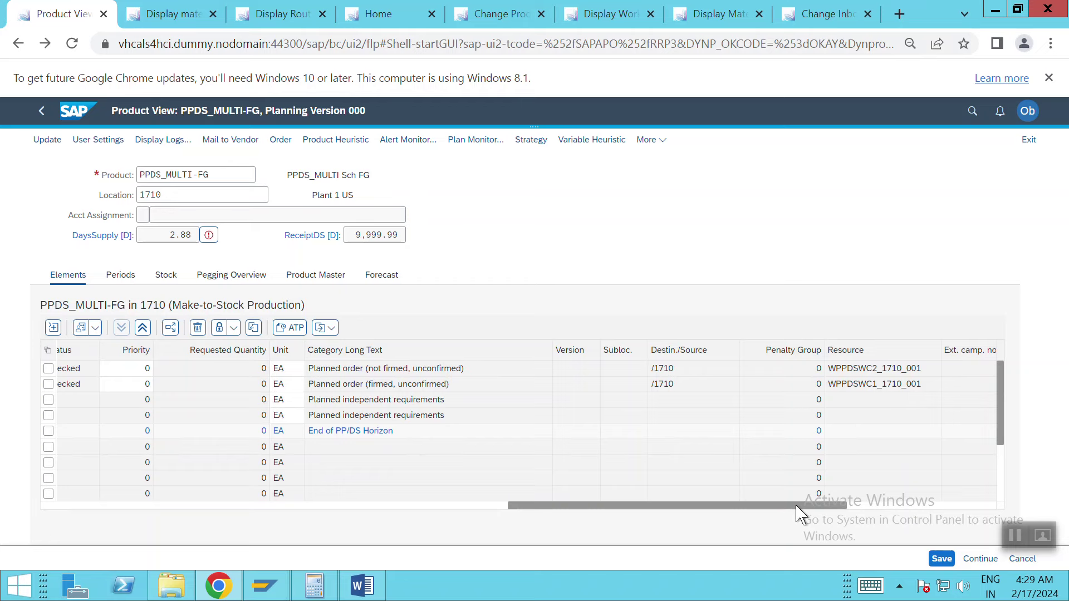
pyautogui.moveTo(766, 513); pyautogui.dragTo(286, 507)
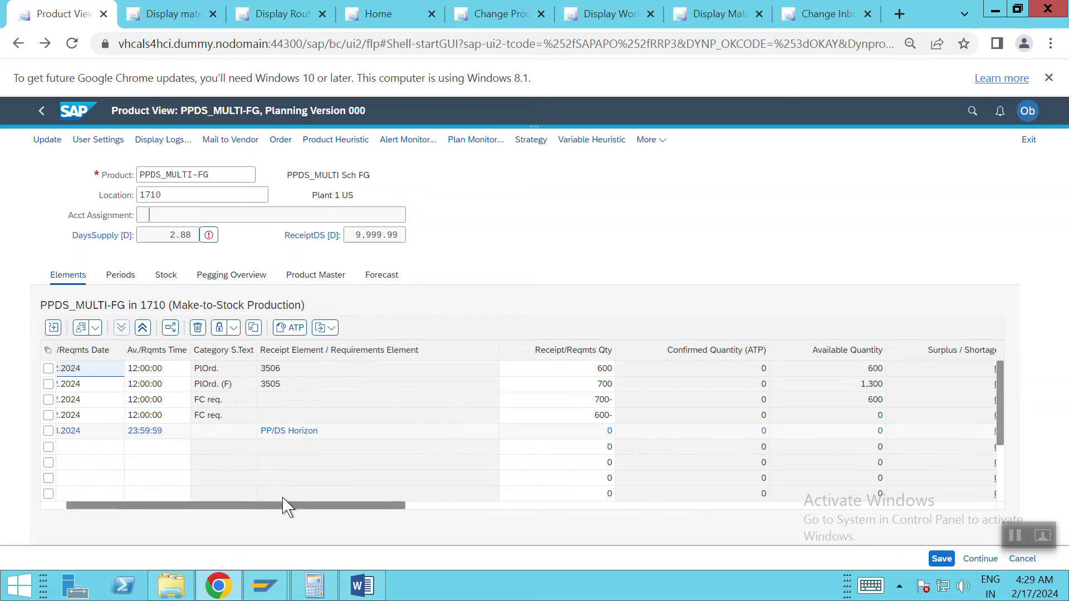
pyautogui.click(48, 370)
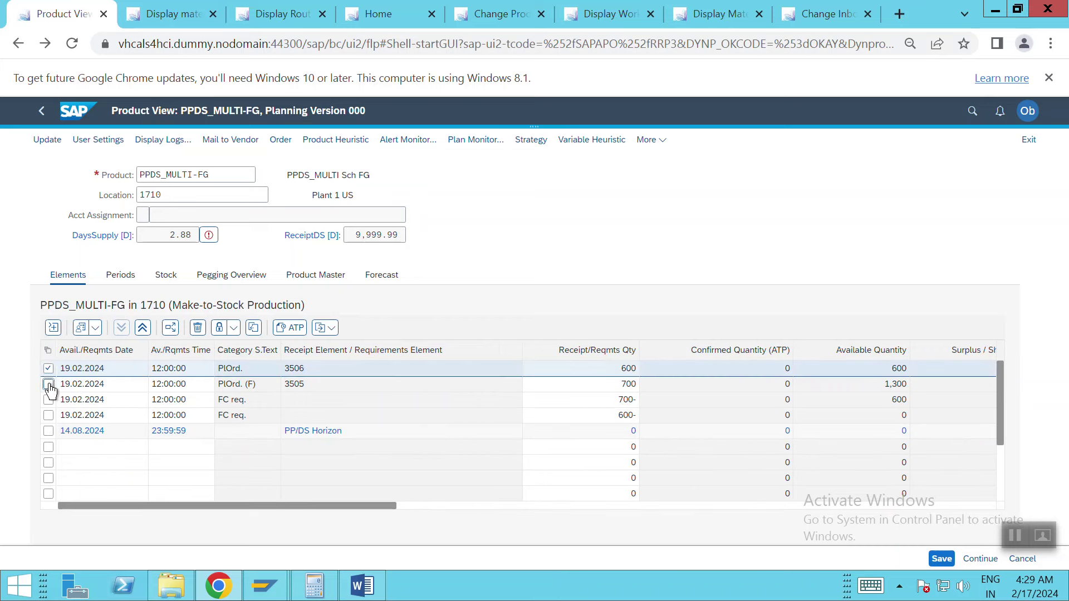
# - Delete planned orders 3505 and 3506 of PPDS_MULTI-FG and dismiss the deletion messages
pyautogui.click(48, 384)
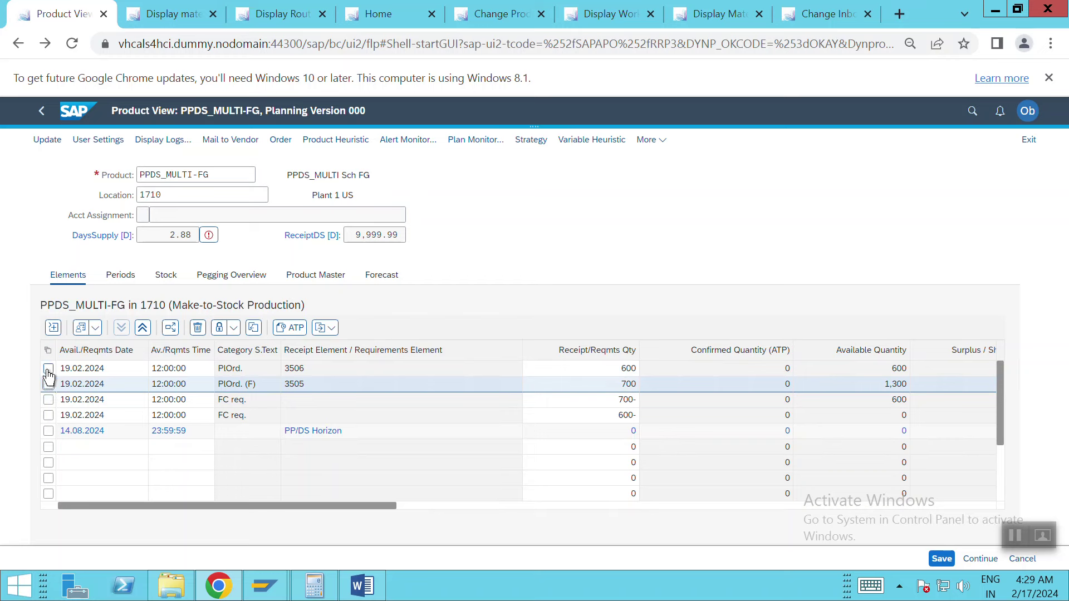
pyautogui.click(48, 369)
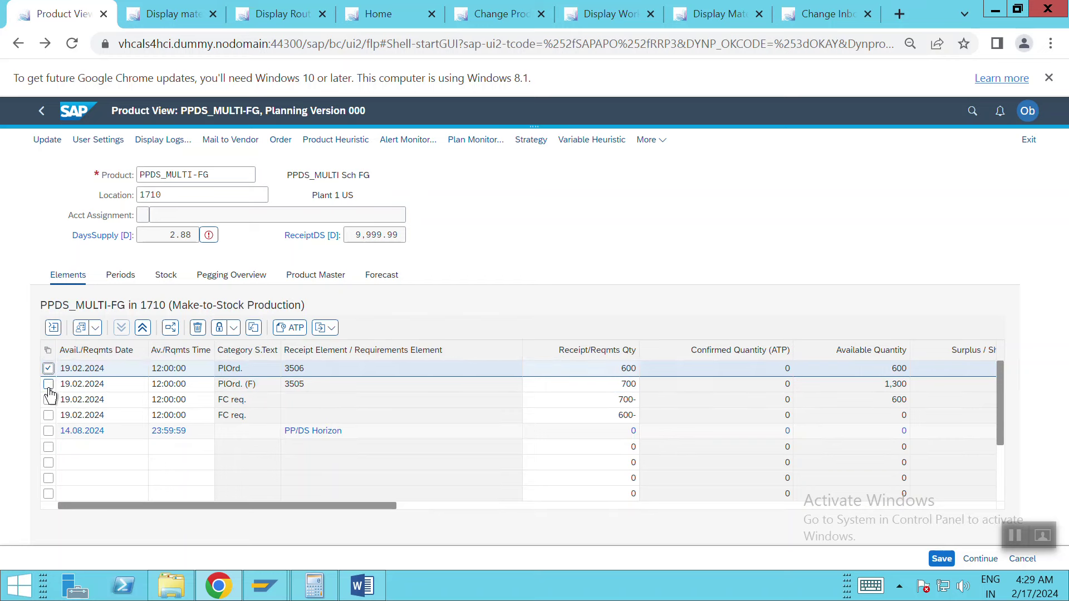
pyautogui.click(49, 386)
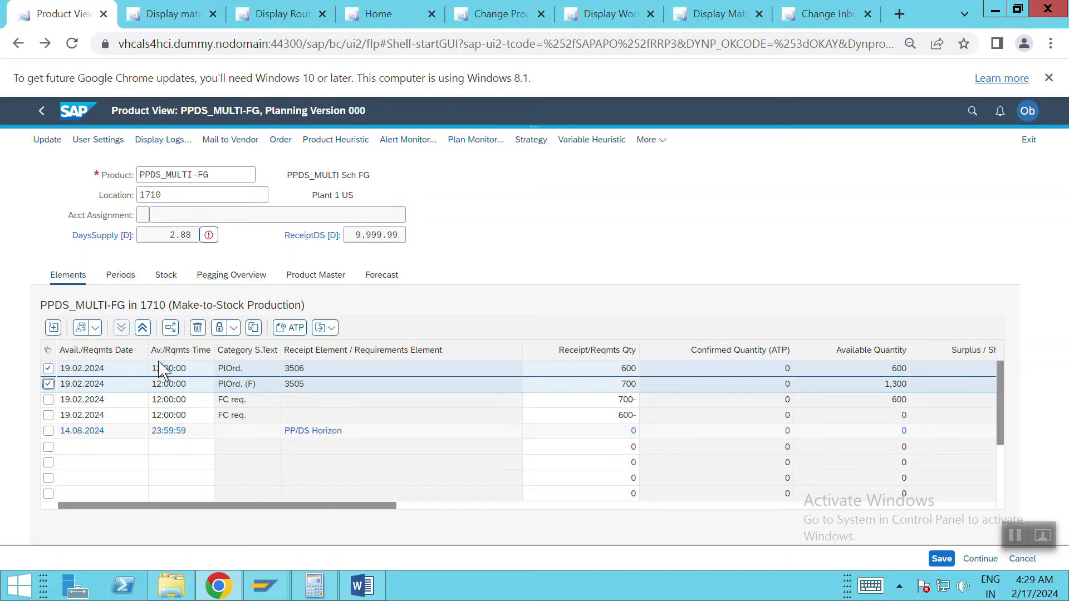
pyautogui.click(198, 329)
pyautogui.click(455, 366)
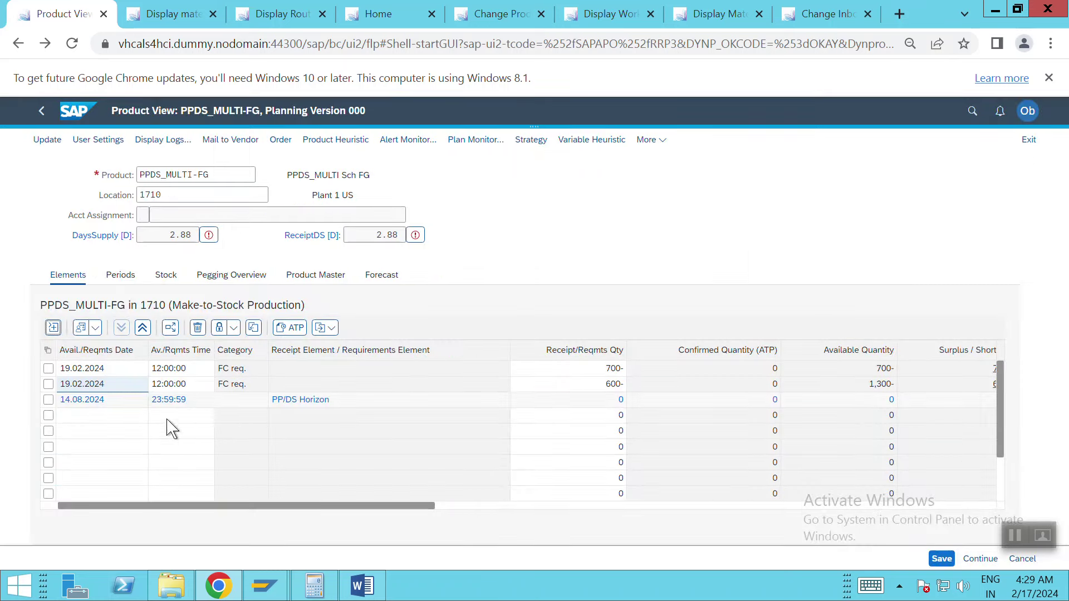
pyautogui.click(168, 416)
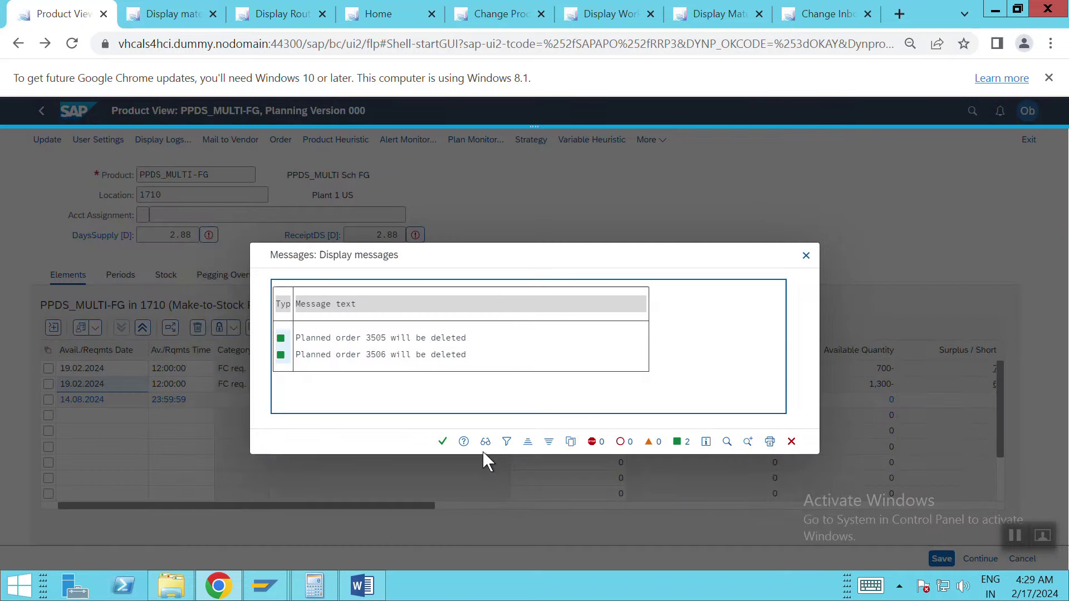
pyautogui.click(441, 443)
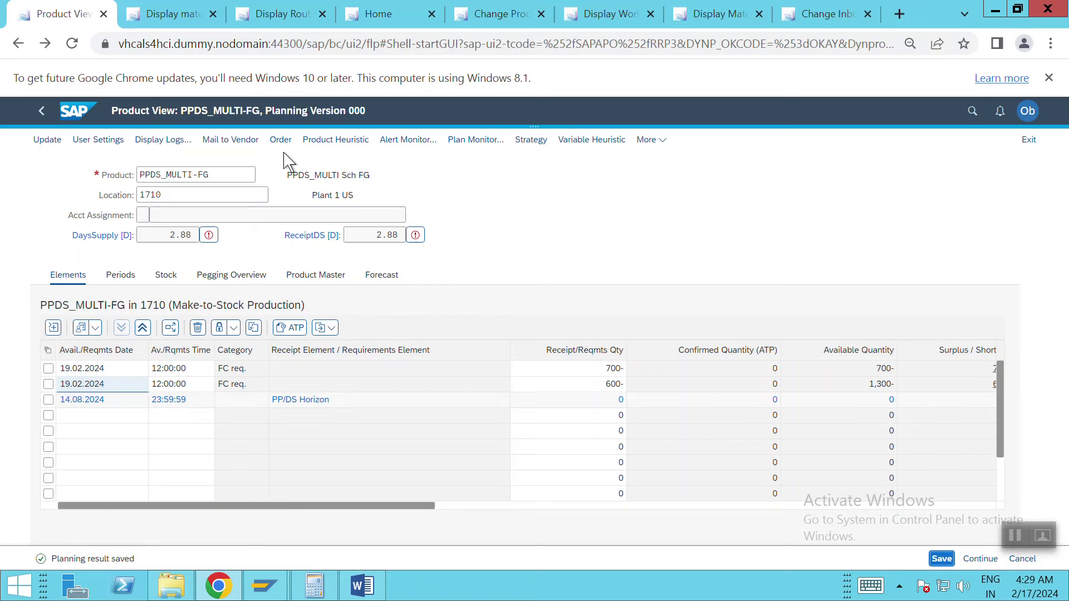
# - Rerun the product heuristic for PPDS_MULTI-FG, recreating the 700 and 600 planned orders
pyautogui.click(350, 141)
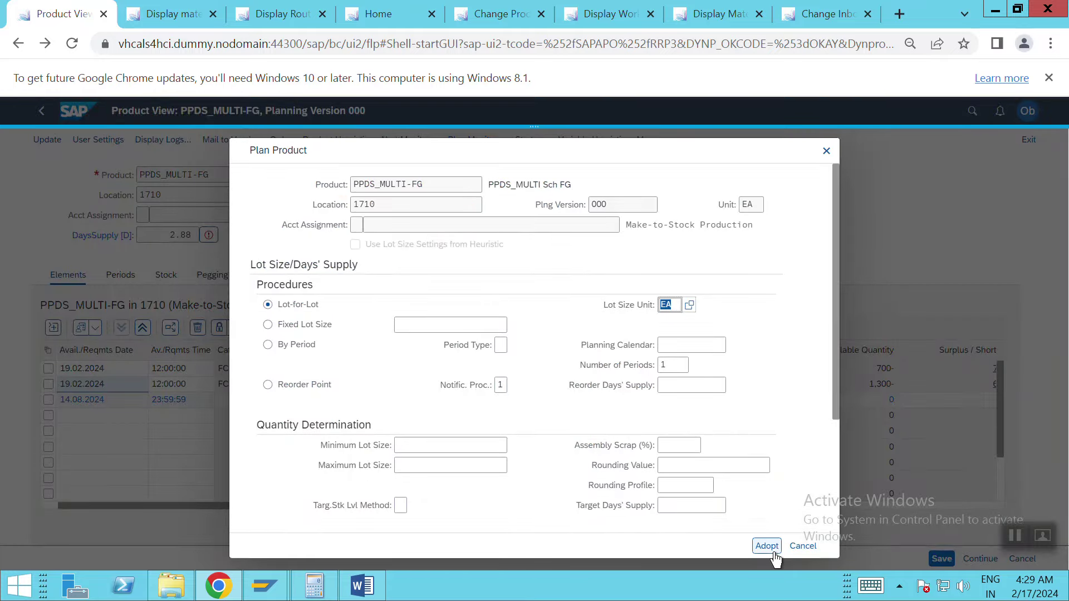
pyautogui.click(772, 549)
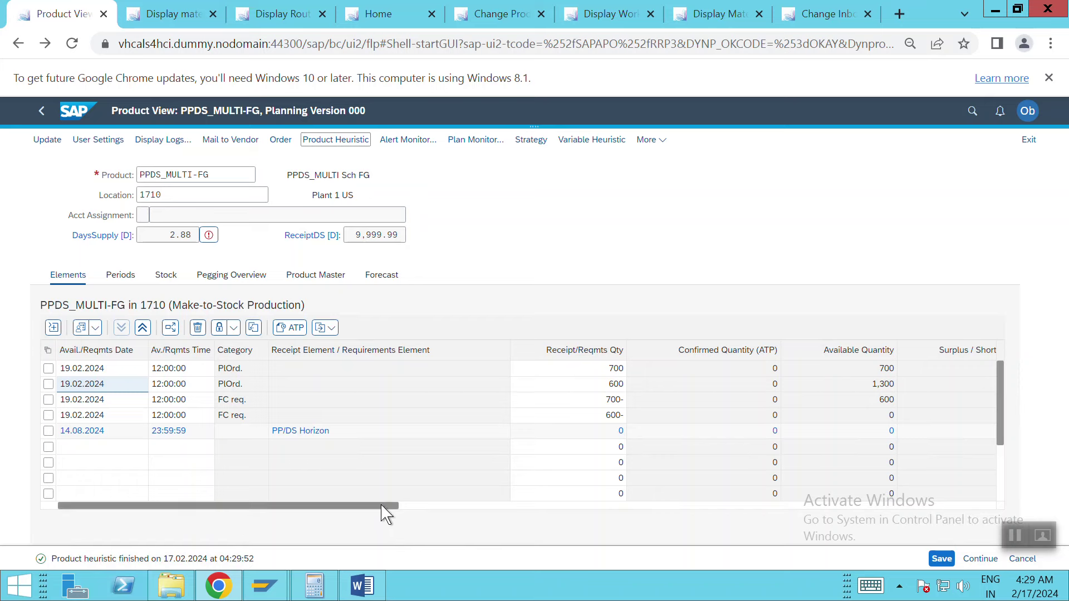
pyautogui.moveTo(388, 506); pyautogui.dragTo(389, 506)
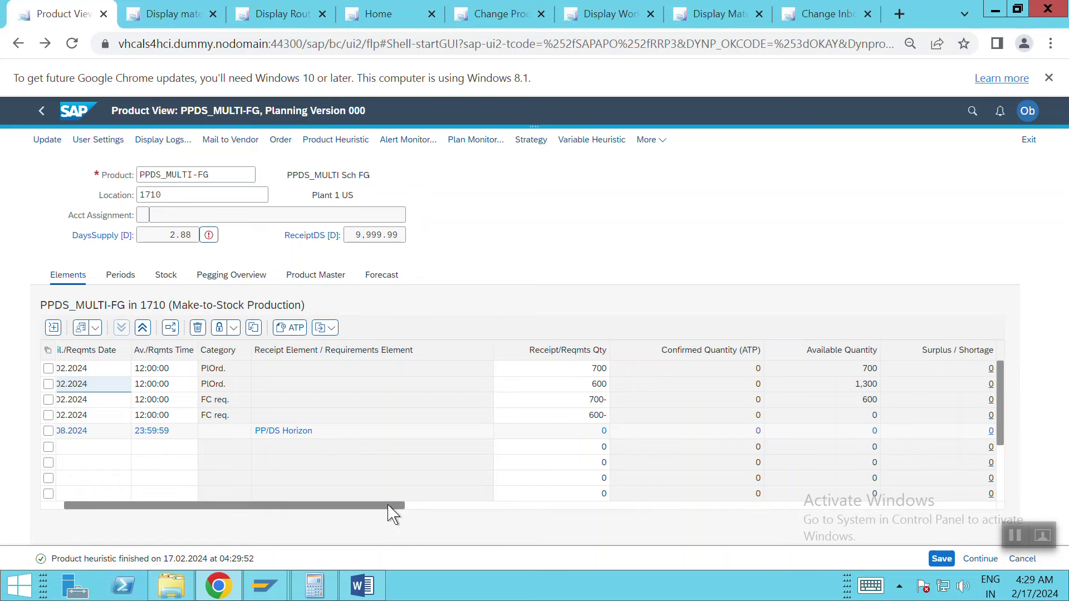
pyautogui.moveTo(373, 507); pyautogui.dragTo(891, 504)
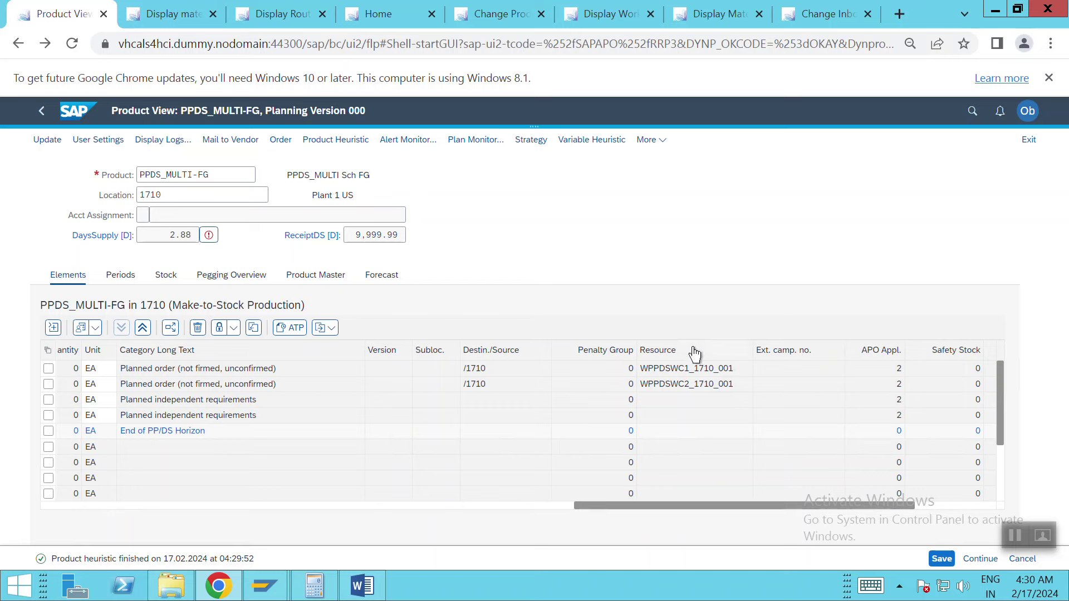
# - Move the Resource column next to Available Quantity and select the 600 planned order row
pyautogui.click(695, 353)
pyautogui.moveTo(695, 354)
pyautogui.mouseDown()
pyautogui.moveTo(490, 355)
pyautogui.moveTo(270, 378)
pyautogui.moveTo(91, 354)
pyautogui.mouseUp()
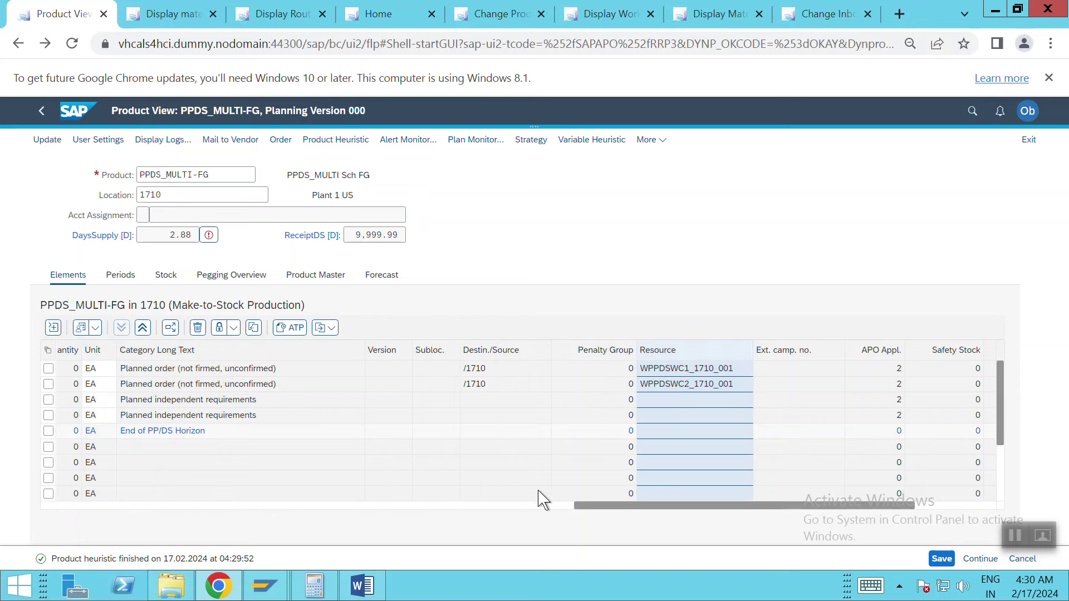
pyautogui.click(359, 506)
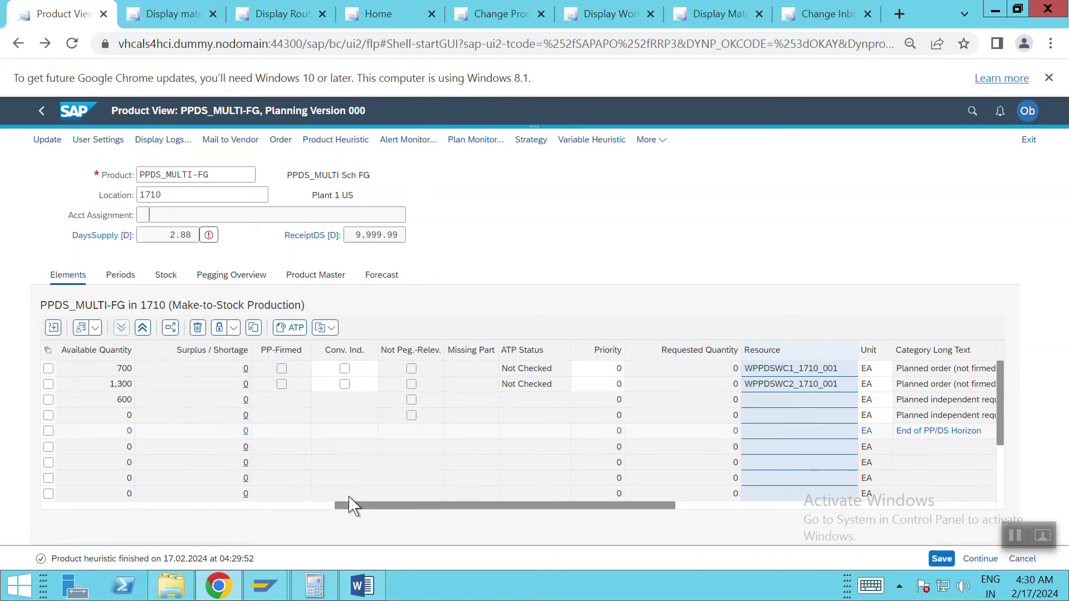
pyautogui.moveTo(756, 351)
pyautogui.mouseDown()
pyautogui.moveTo(405, 382)
pyautogui.moveTo(234, 359)
pyautogui.moveTo(179, 367)
pyautogui.mouseUp()
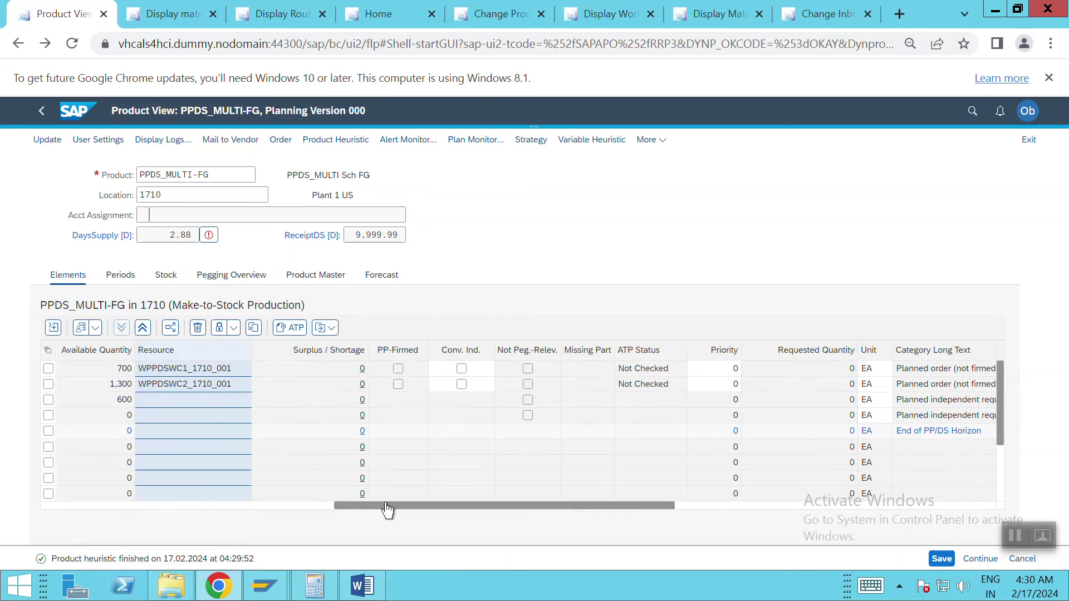
pyautogui.moveTo(394, 507); pyautogui.dragTo(138, 508)
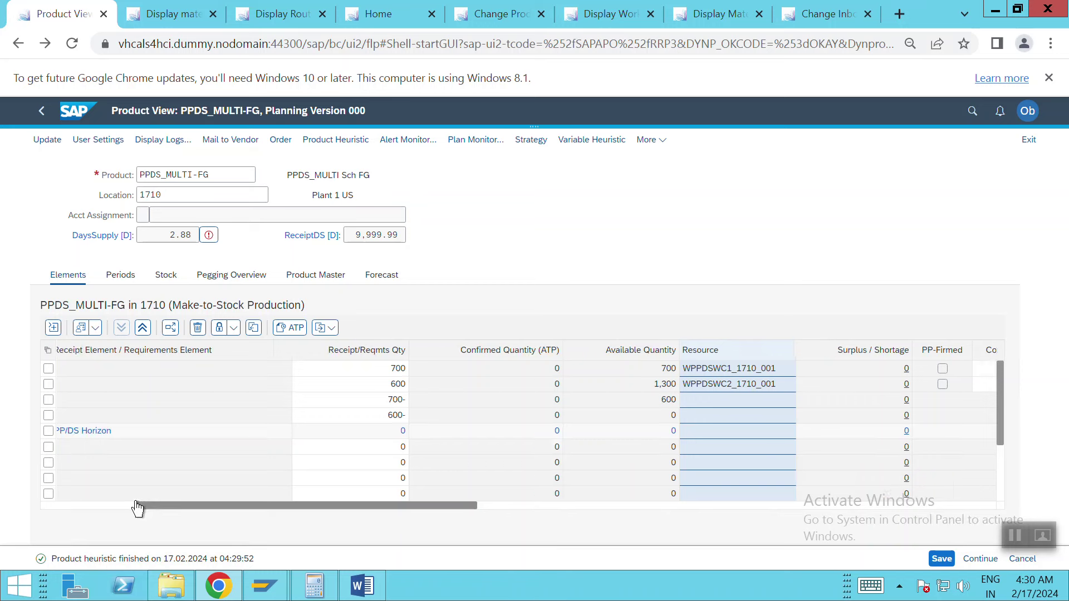
pyautogui.click(559, 387)
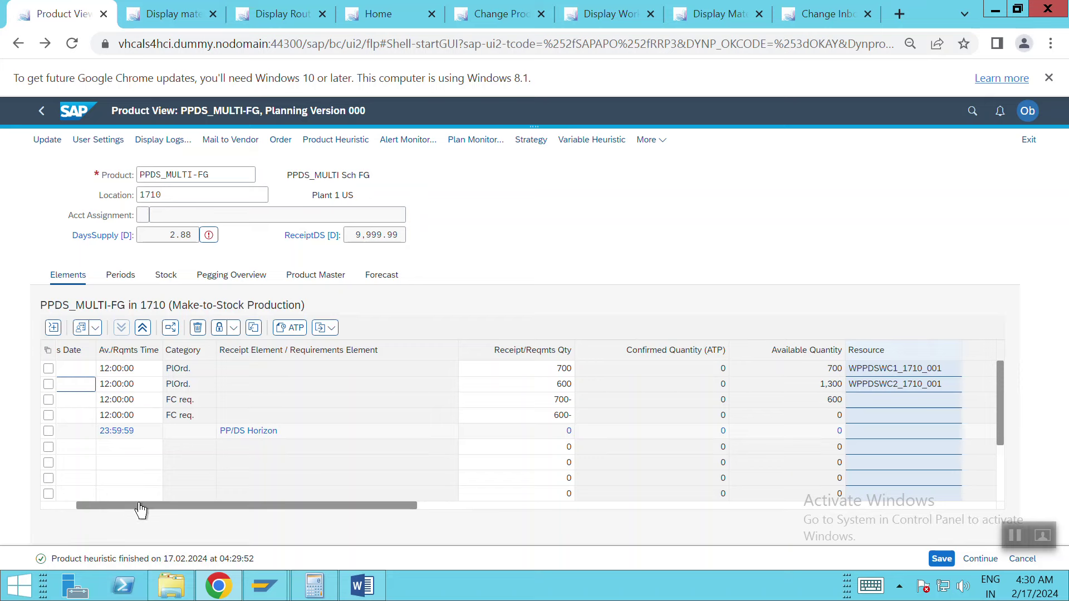
pyautogui.click(71, 505)
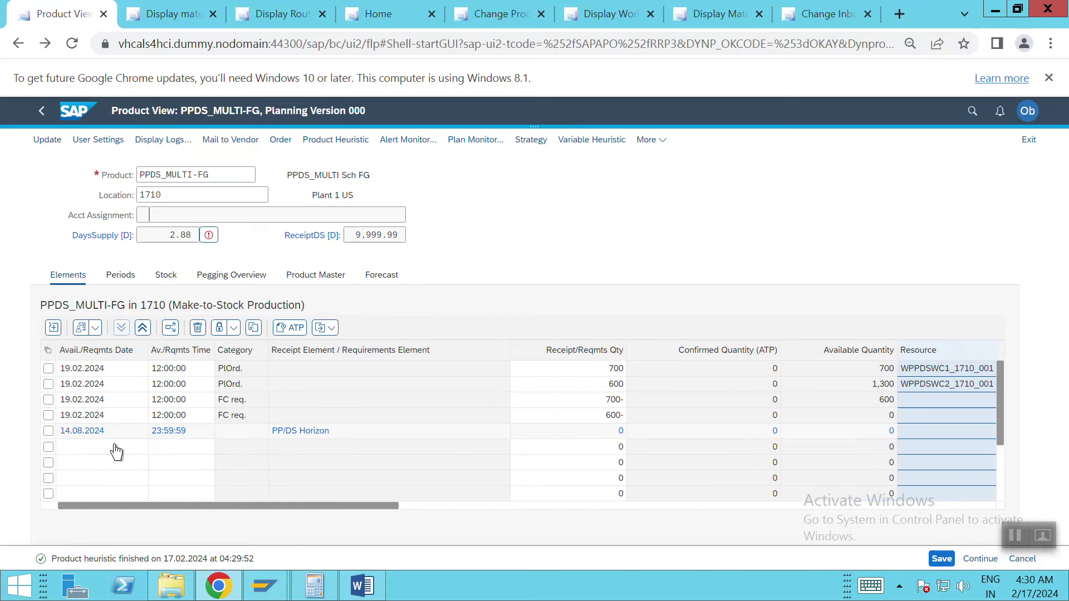
pyautogui.click(104, 389)
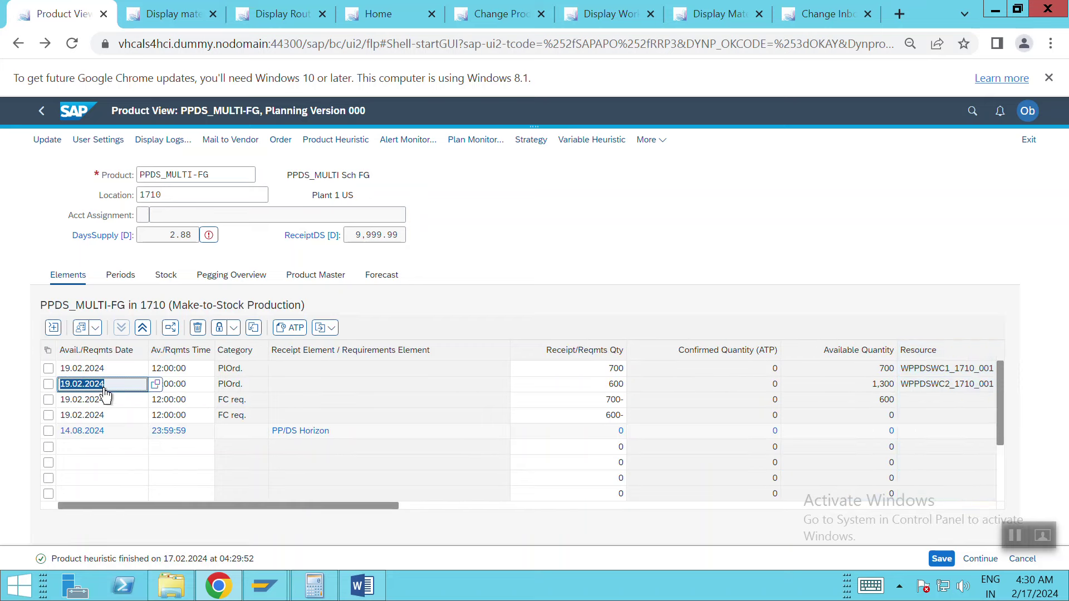
# - Switch the 600 planned order to priority 1.00 source 1710PDS1 on WPPDSWC1_1710, then go back
pyautogui.doubleClick(104, 387)
pyautogui.scroll(-1, 281, 426)
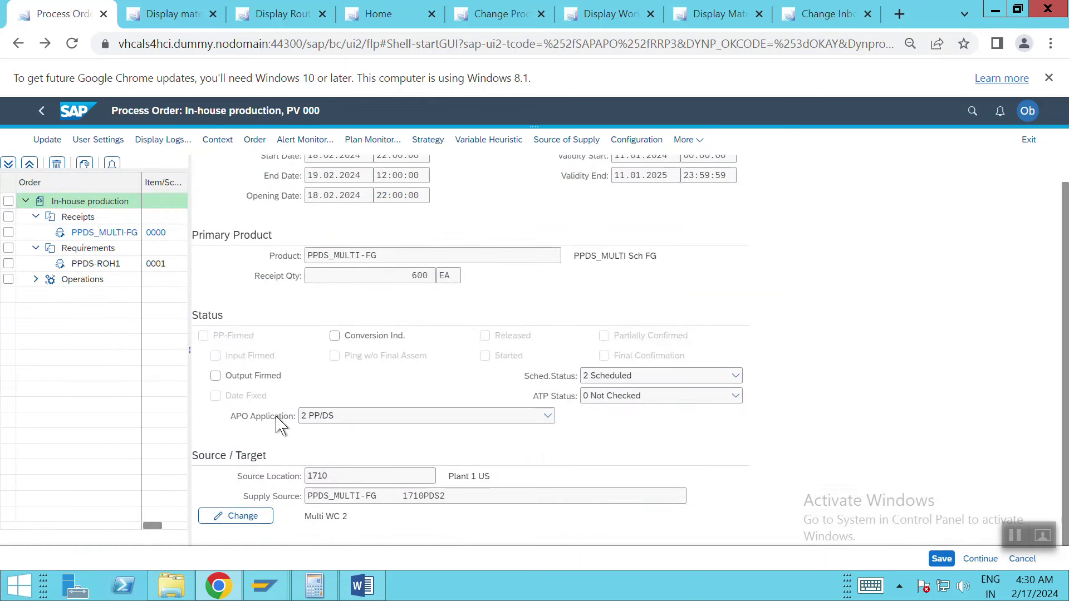
pyautogui.click(243, 518)
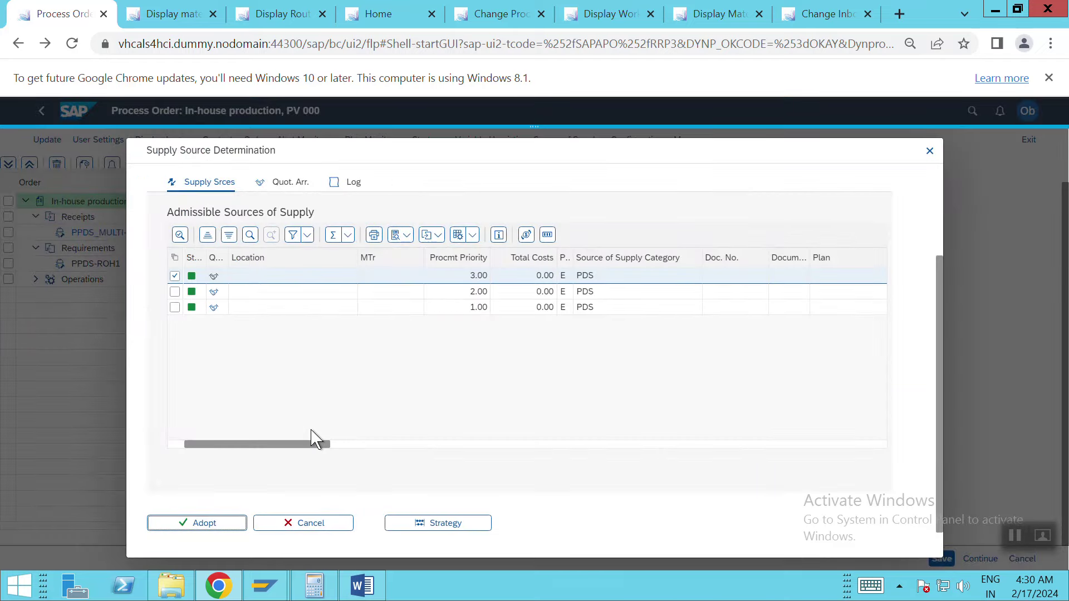
pyautogui.moveTo(312, 454)
pyautogui.mouseDown()
pyautogui.moveTo(375, 454)
pyautogui.moveTo(298, 453)
pyautogui.mouseUp()
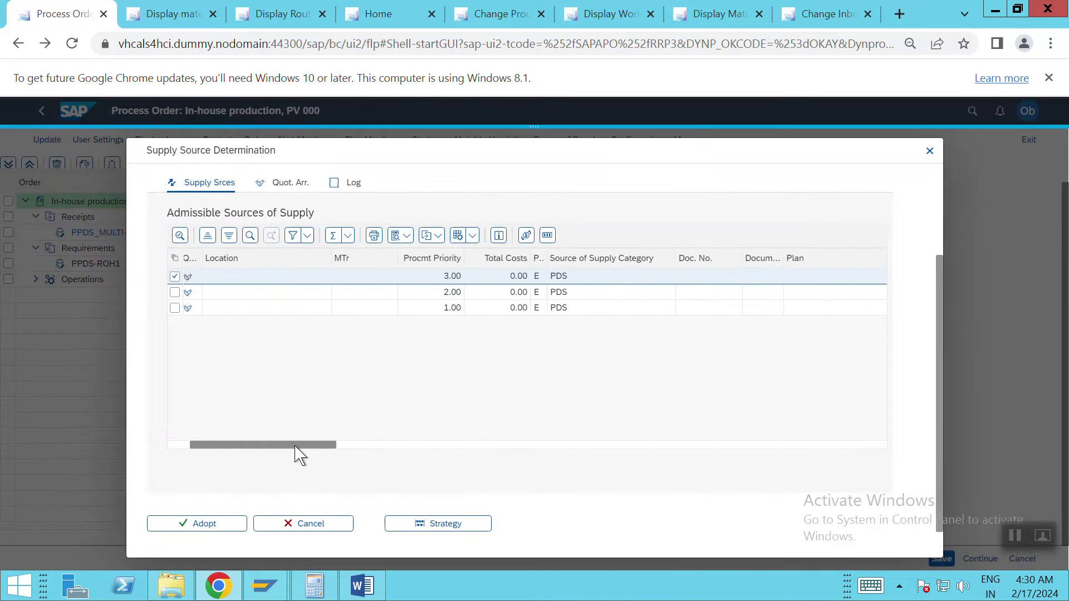
pyautogui.click(175, 308)
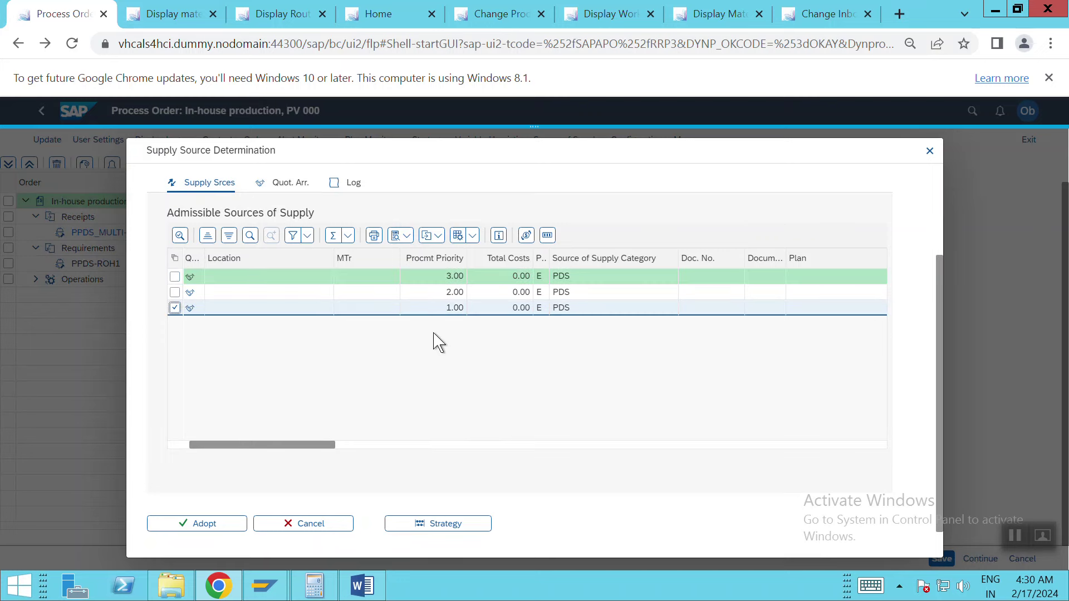
pyautogui.moveTo(324, 449); pyautogui.dragTo(449, 448)
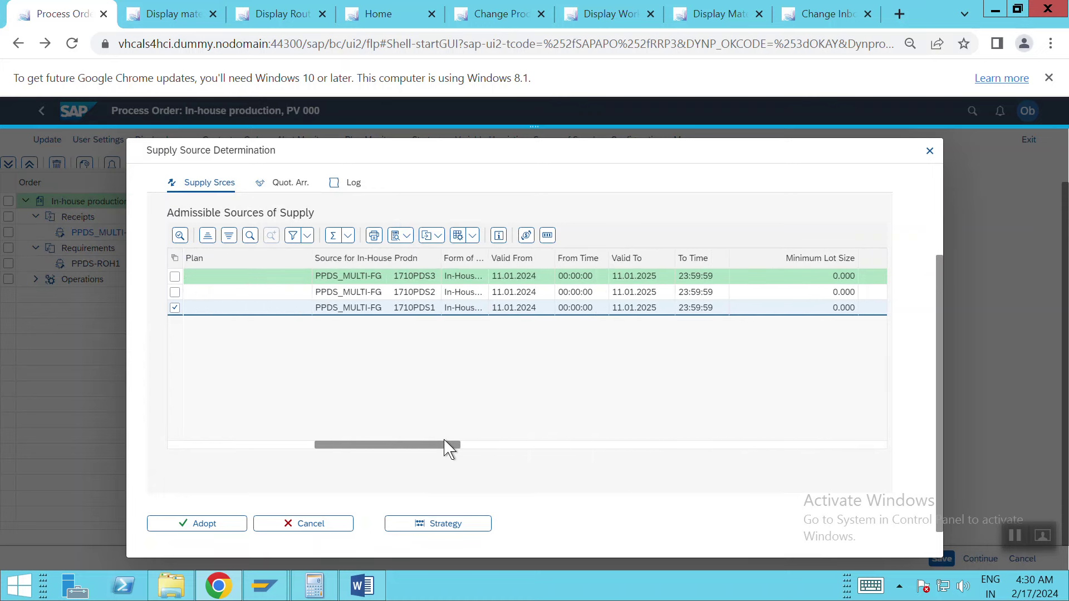
pyautogui.click(216, 534)
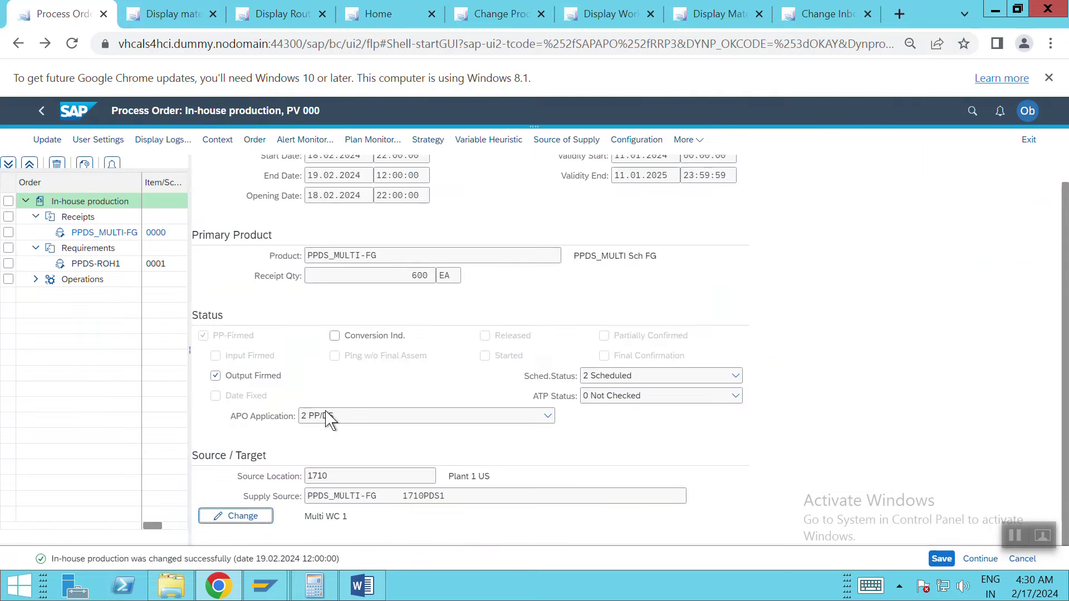
pyautogui.click(41, 113)
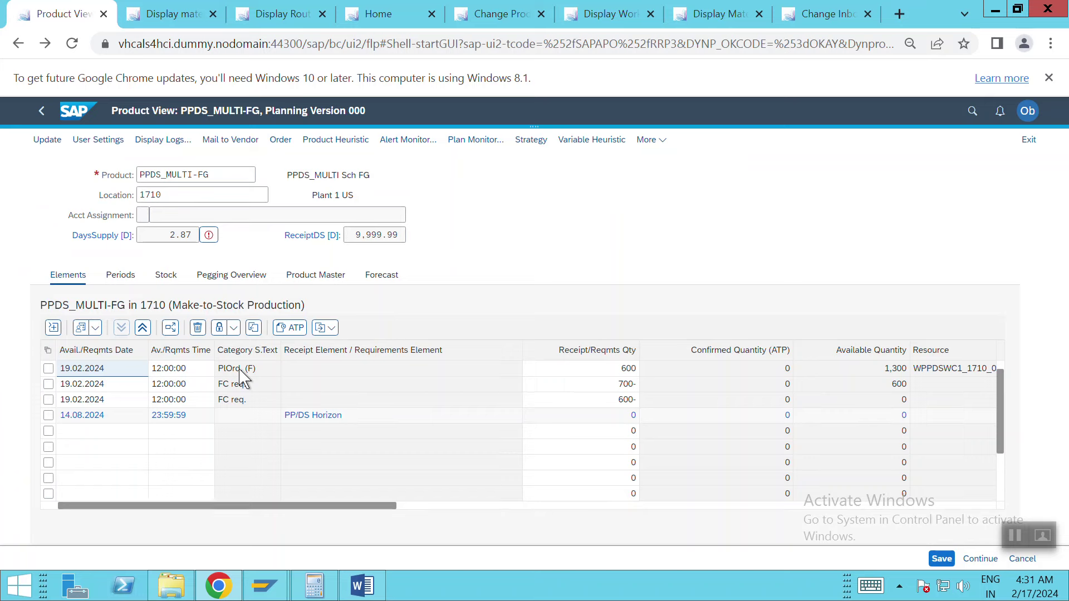
# - Scroll the Elements table to check both planned orders' Resource and PP-Firmed columns
pyautogui.moveTo(335, 504); pyautogui.dragTo(394, 508)
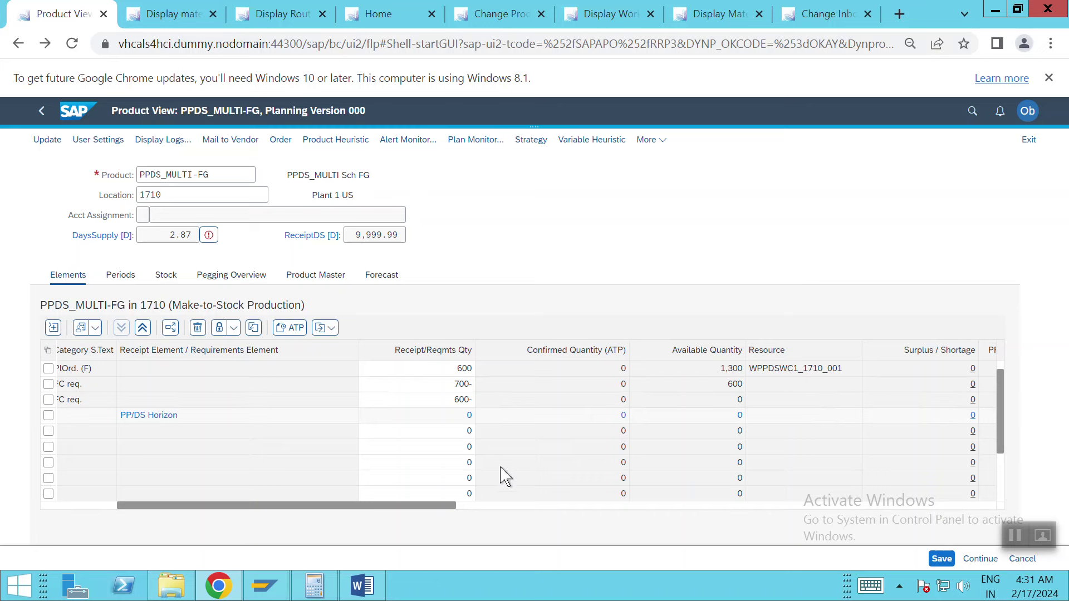
pyautogui.moveTo(429, 508); pyautogui.dragTo(285, 507)
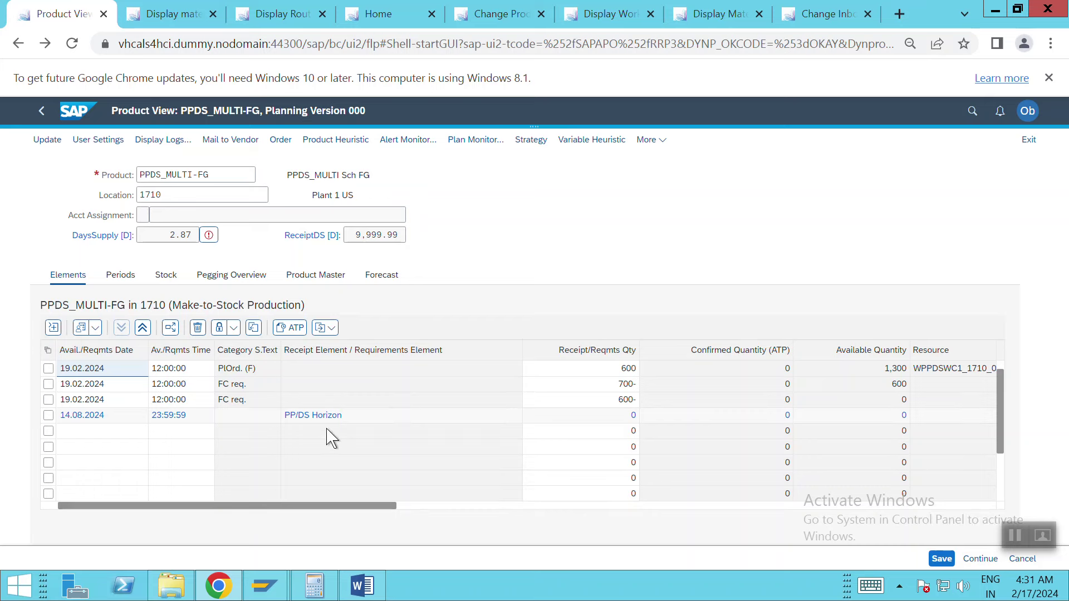
pyautogui.scroll(1, 327, 436)
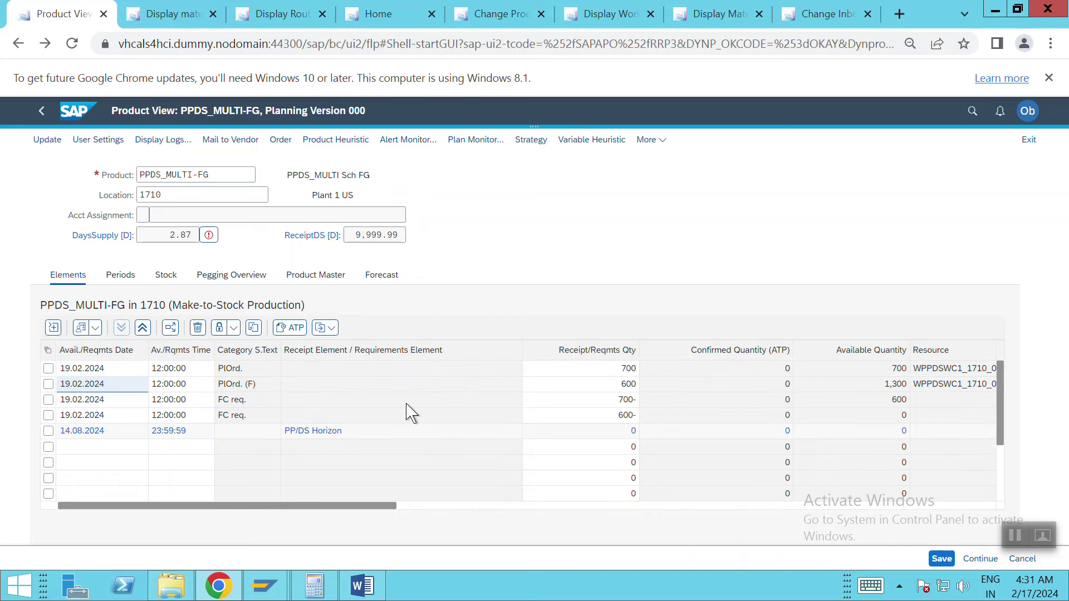
pyautogui.moveTo(366, 507); pyautogui.dragTo(536, 500)
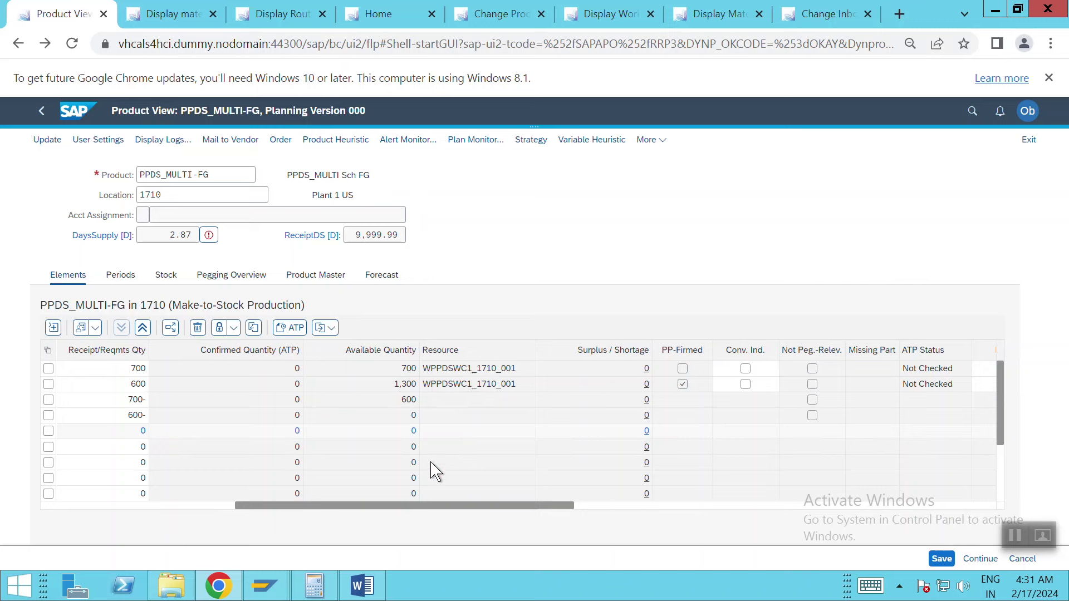
# - Review 'Manual way to overwrite by the planner' in the Word notes, then return to Product View
pyautogui.click(353, 579)
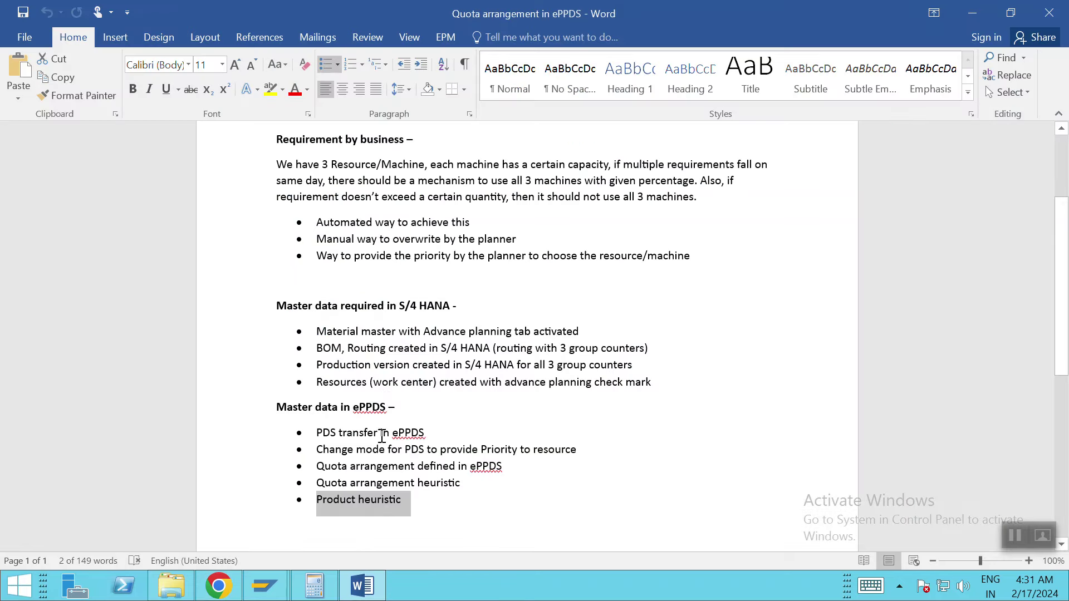
pyautogui.moveTo(326, 240); pyautogui.dragTo(490, 250)
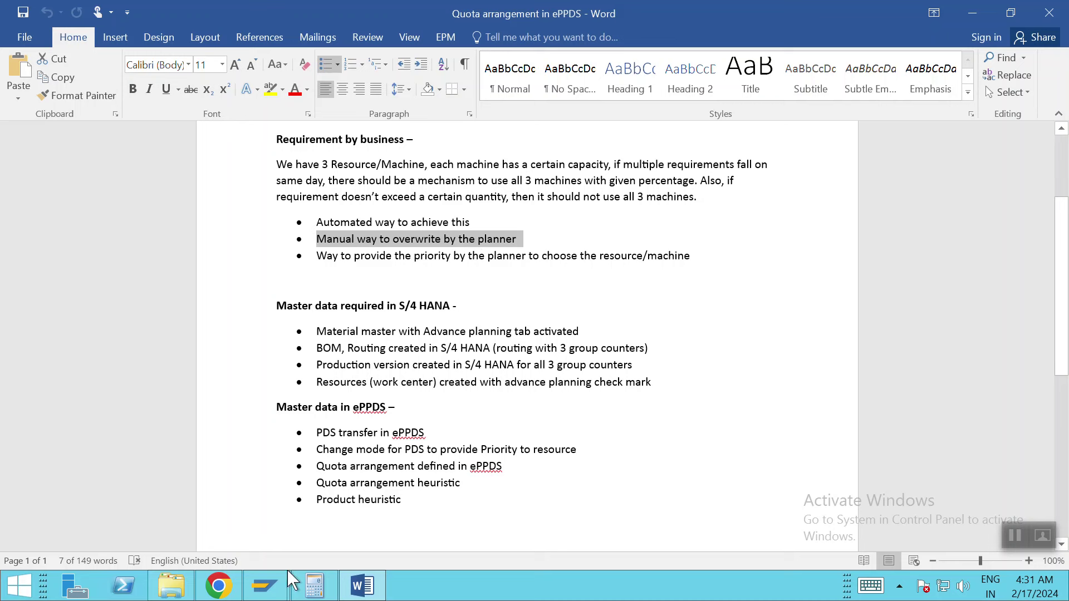
pyautogui.moveTo(221, 591)
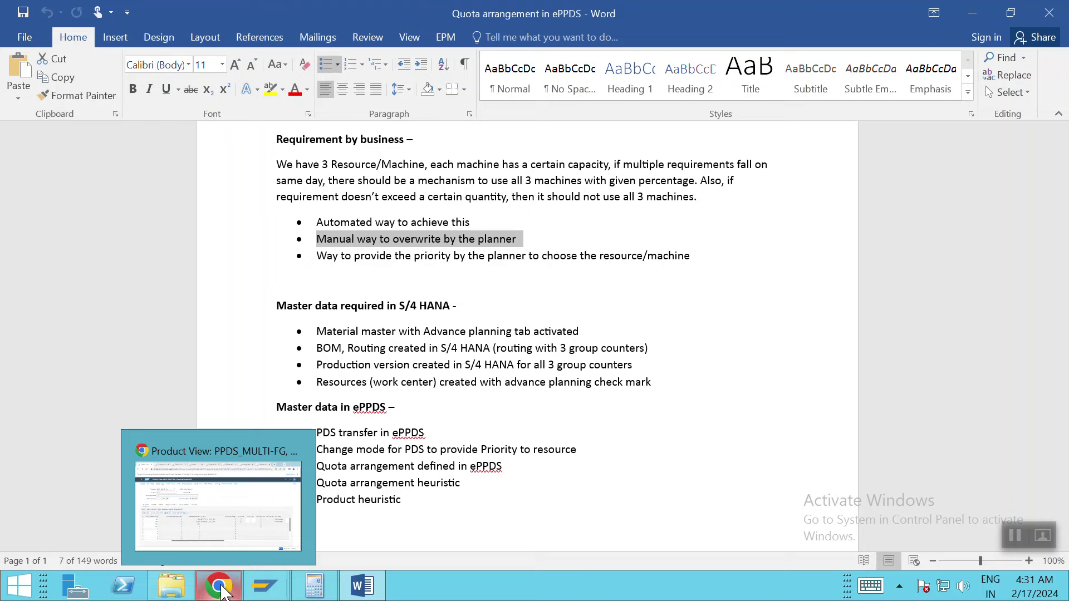
pyautogui.click(252, 502)
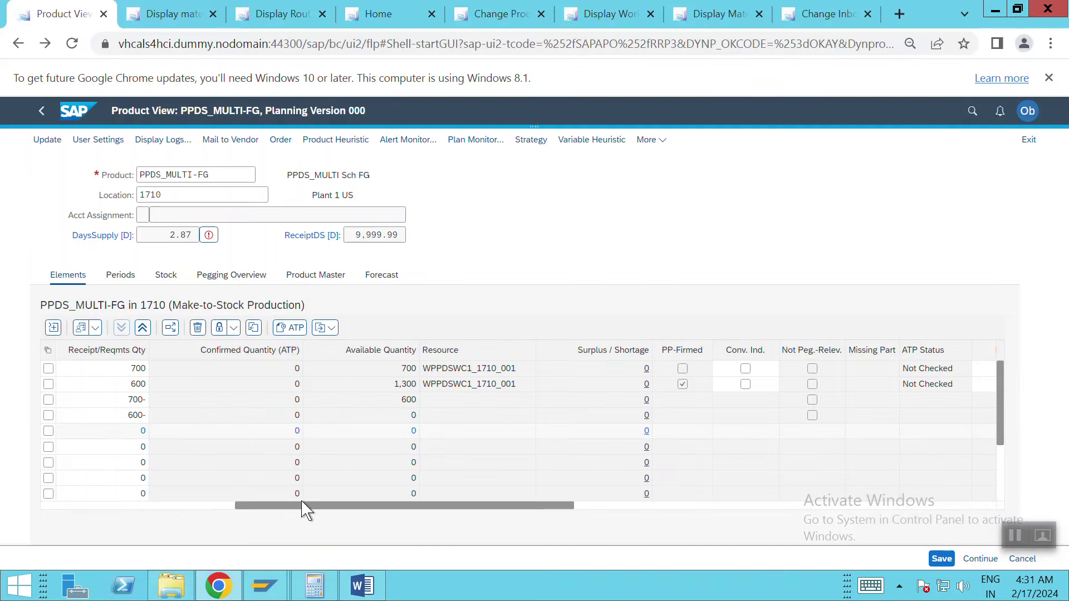
# - Delete both planned orders, the 700 and the firmed 600, of PPDS_MULTI-FG
pyautogui.click(105, 506)
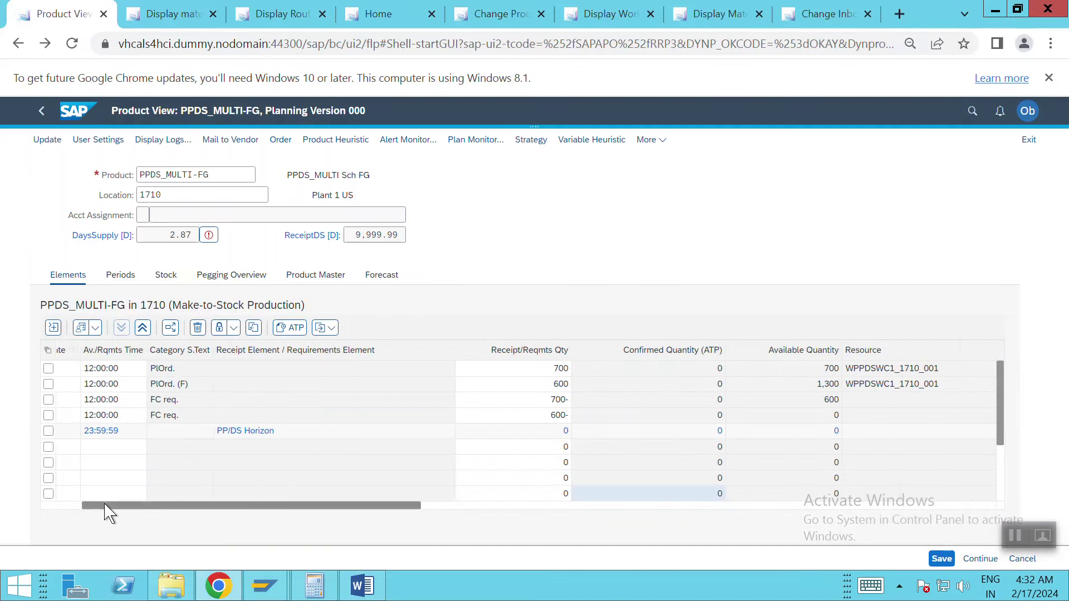
pyautogui.moveTo(106, 509); pyautogui.dragTo(91, 508)
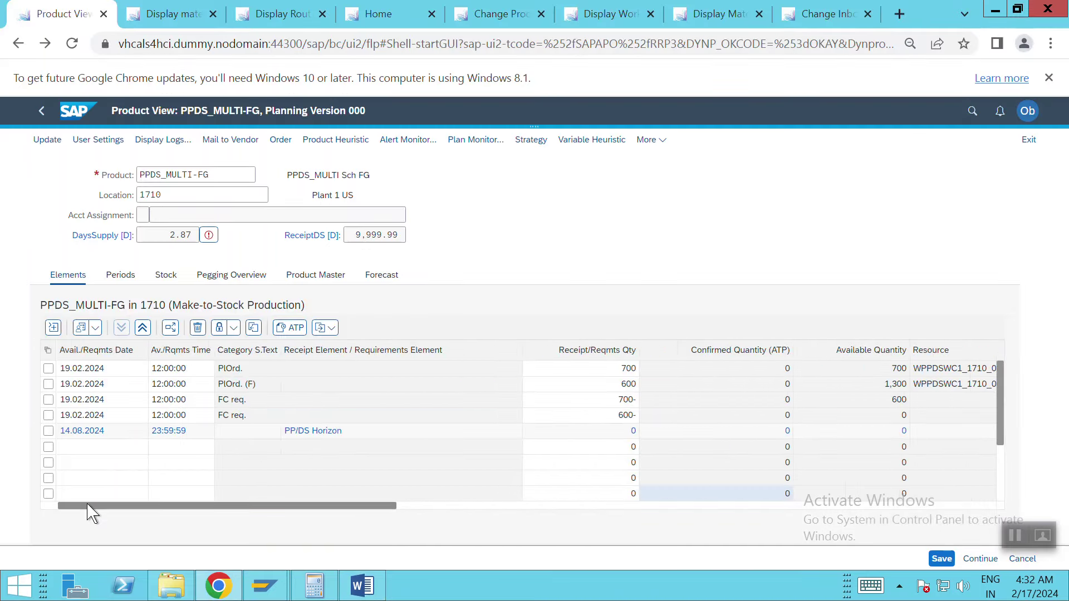
pyautogui.click(49, 369)
pyautogui.click(51, 385)
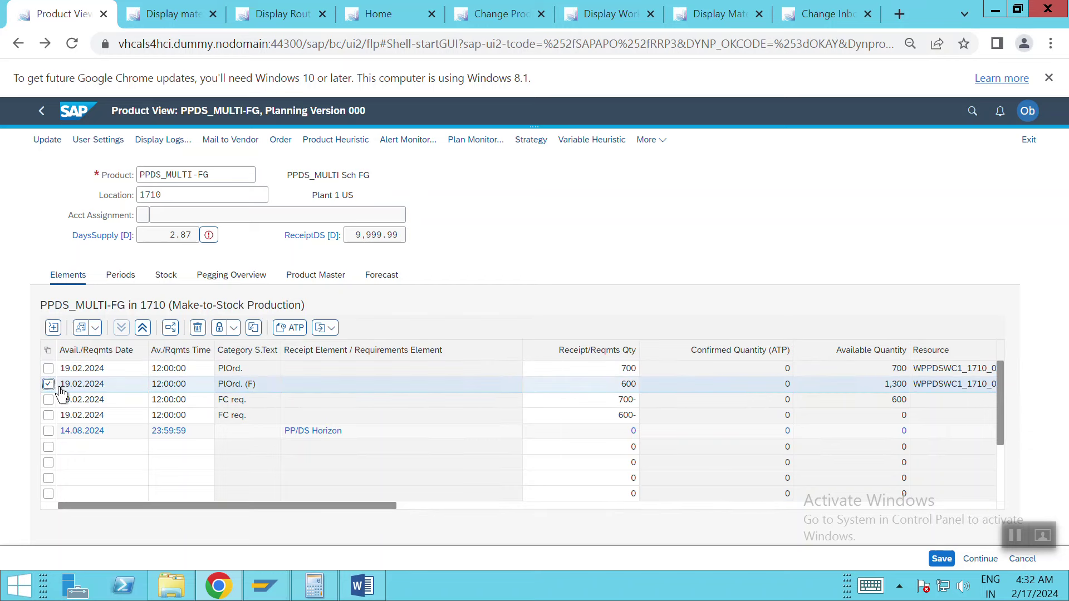
pyautogui.click(48, 383)
pyautogui.click(48, 369)
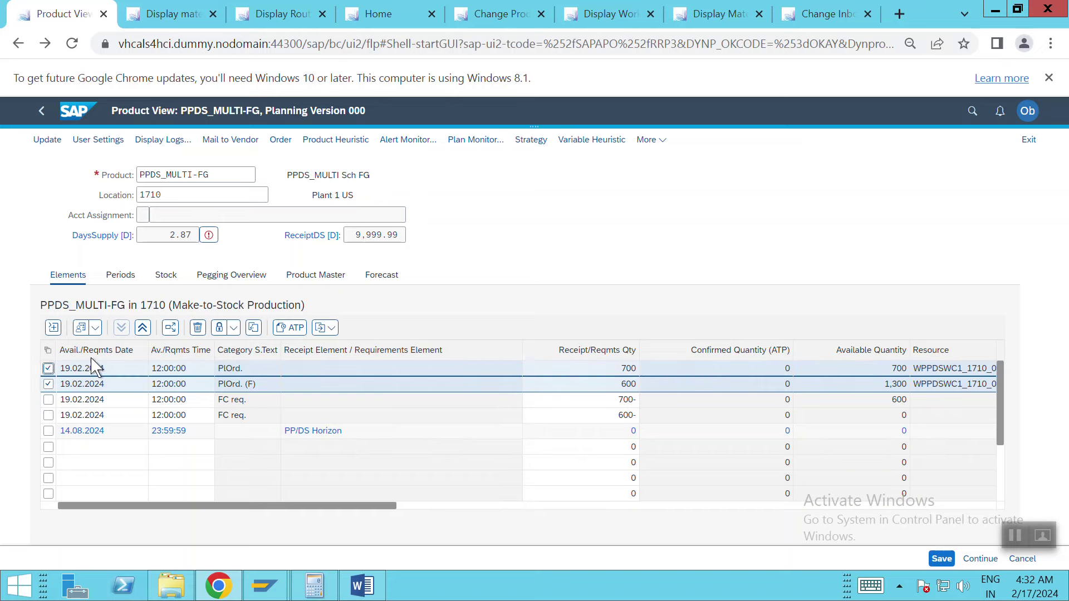
pyautogui.click(198, 329)
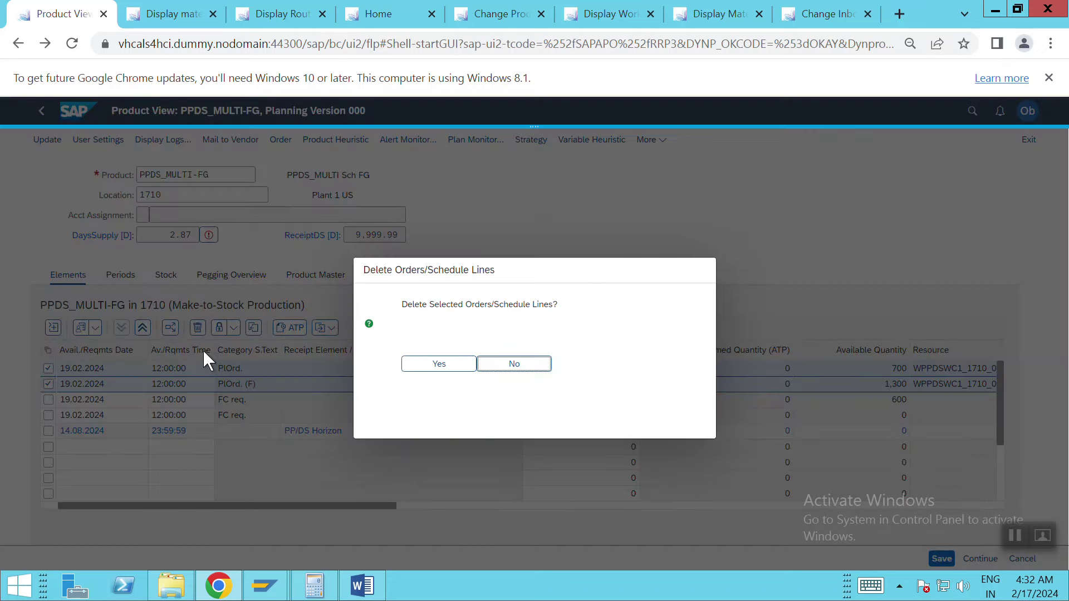
pyautogui.click(460, 370)
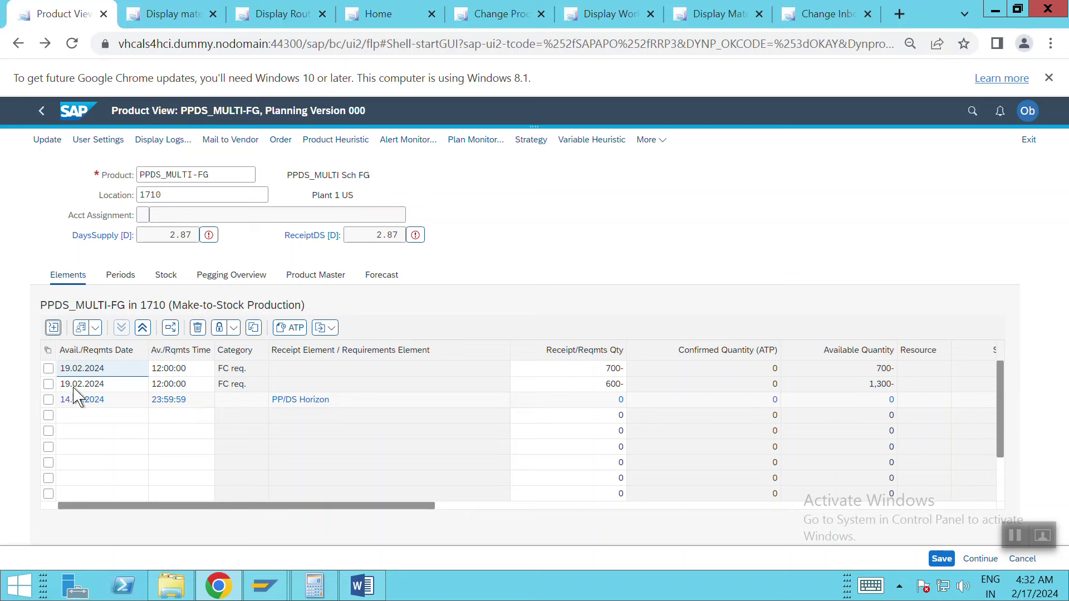
# - Delete the 600 forecast requirement
pyautogui.click(49, 384)
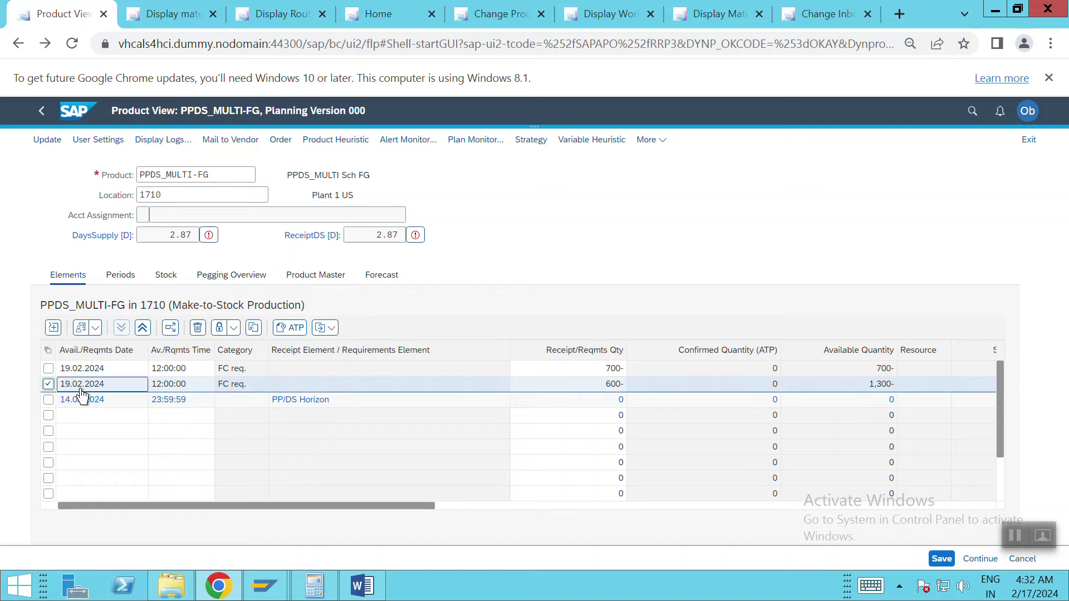
pyautogui.click(204, 330)
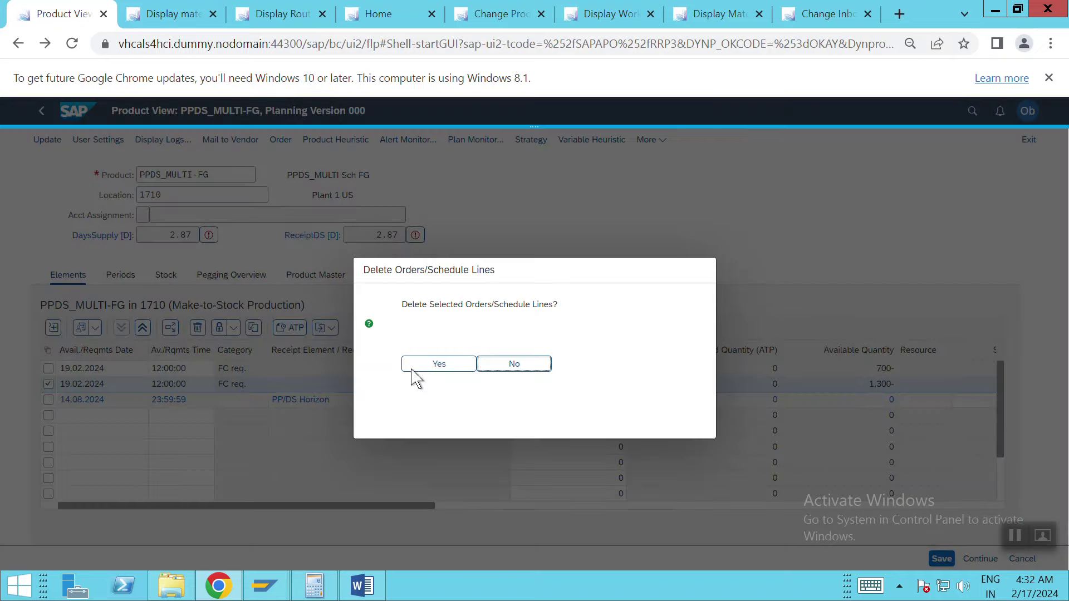
pyautogui.click(440, 378)
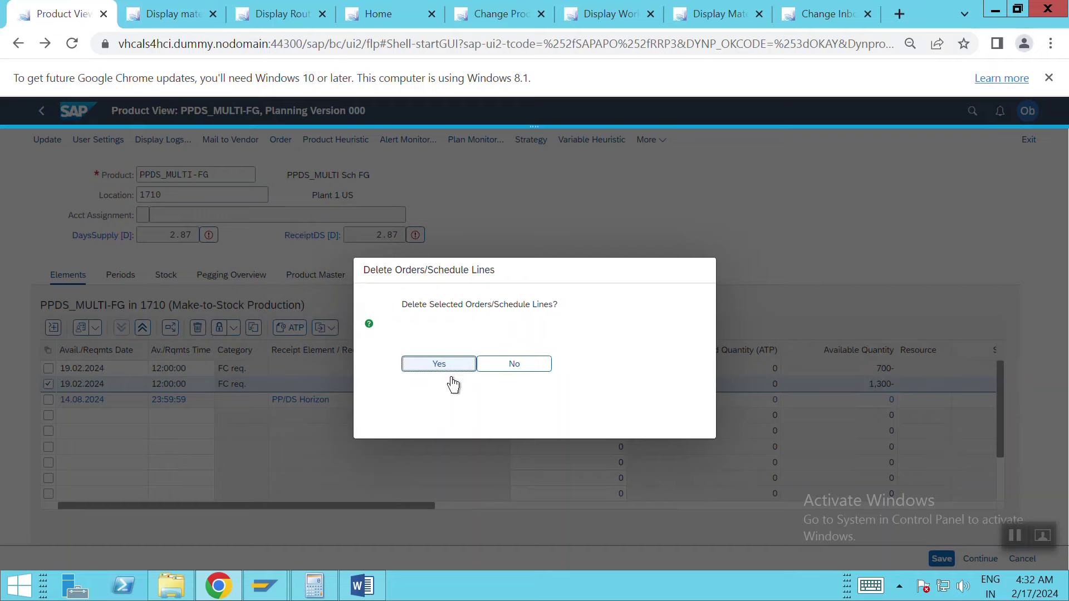
# - Change the forecast requirement quantity from 700 to 1000, then view inbound quota arrangements for 1710
pyautogui.doubleClick(603, 376)
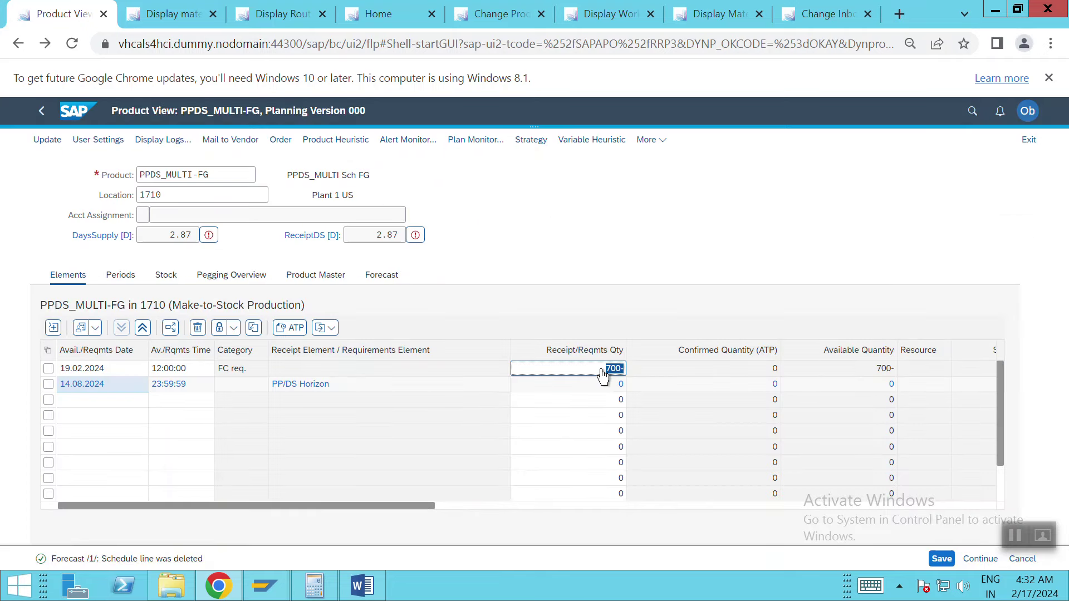
pyautogui.write('1')
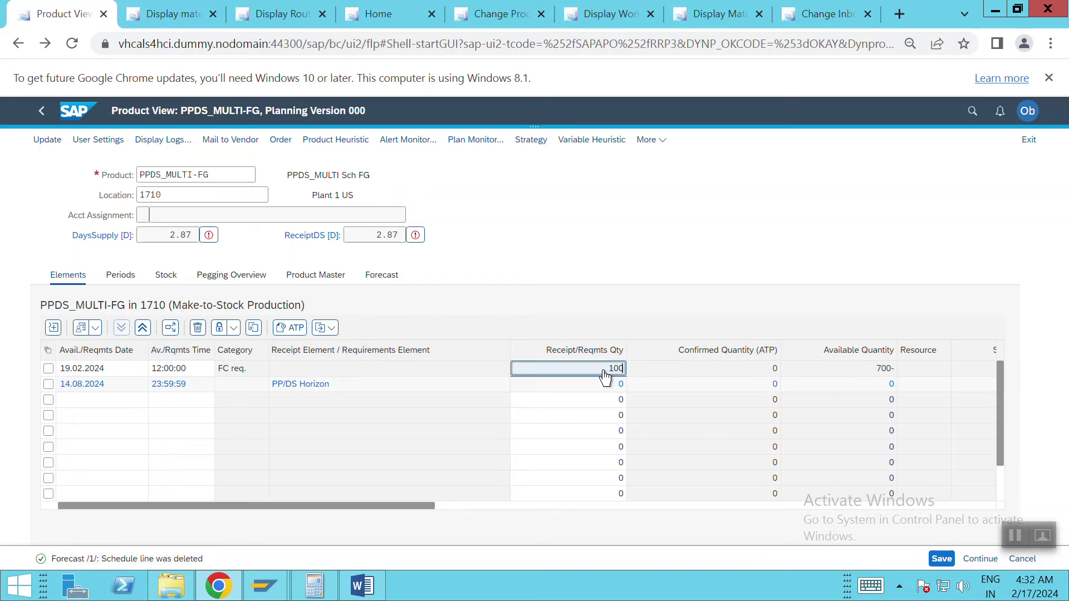
pyautogui.press('BackSpace')
pyautogui.press('BackSpace')
pyautogui.press('Return')
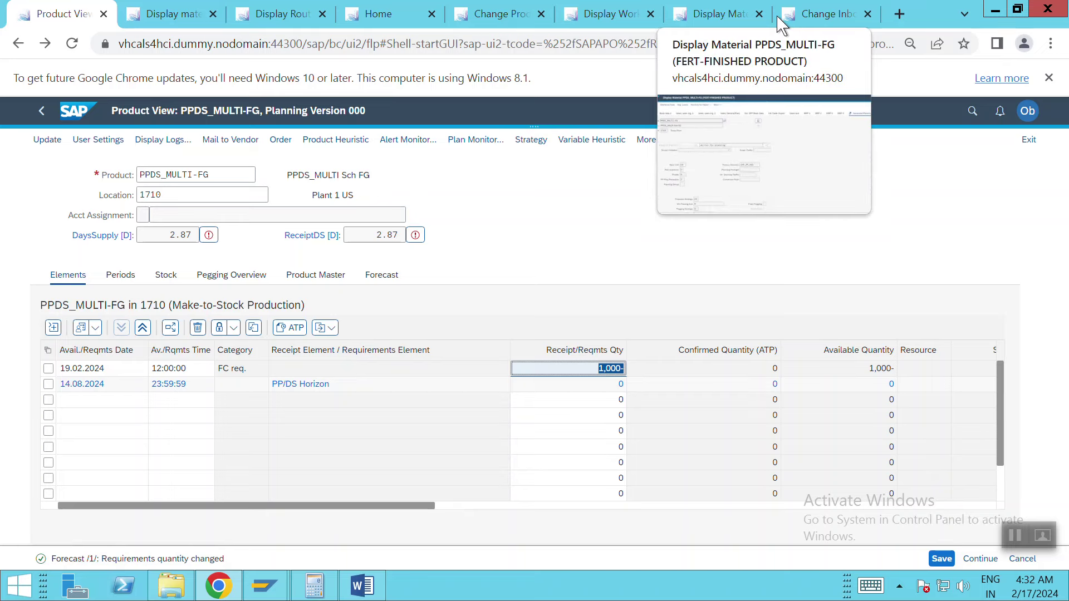
pyautogui.click(804, 12)
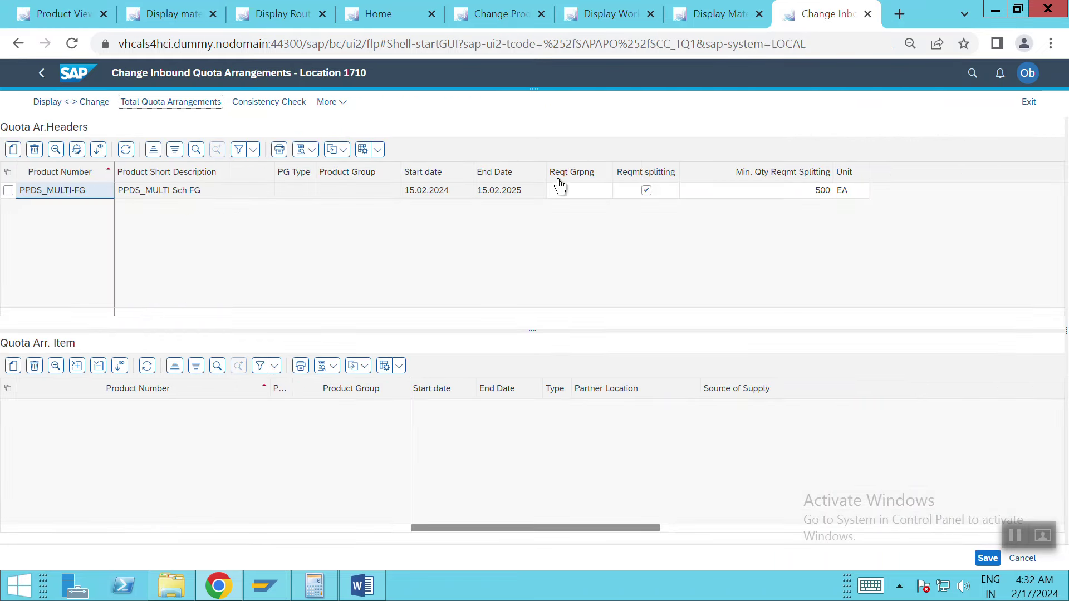
pyautogui.click(8, 191)
pyautogui.click(78, 151)
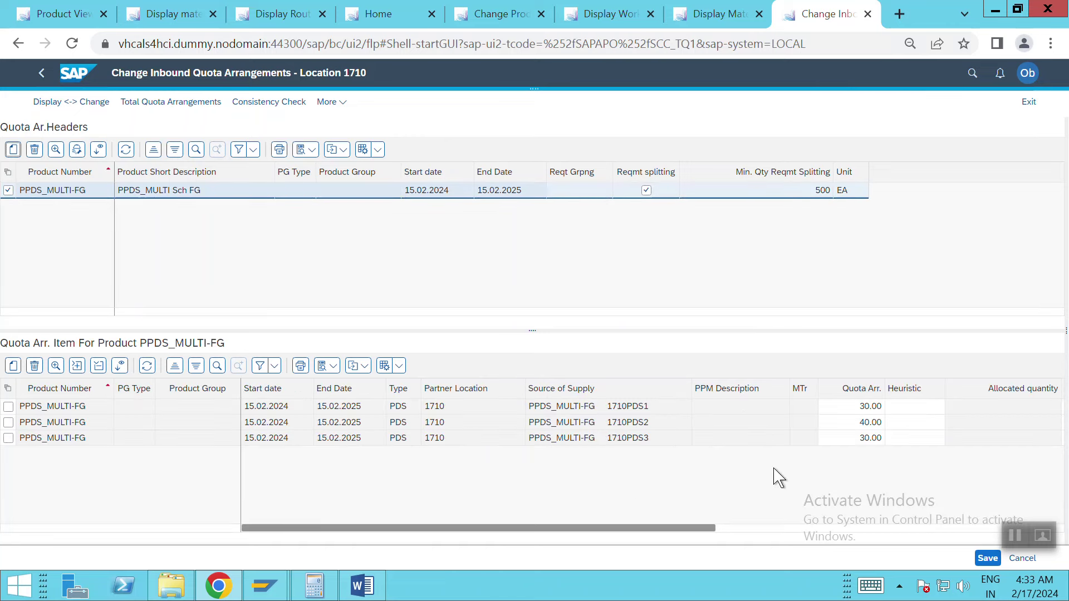
pyautogui.click(844, 406)
pyautogui.click(590, 421)
pyautogui.click(853, 423)
pyautogui.click(646, 424)
pyautogui.click(863, 439)
pyautogui.click(637, 439)
pyautogui.hotkey('alt', 'Tab')
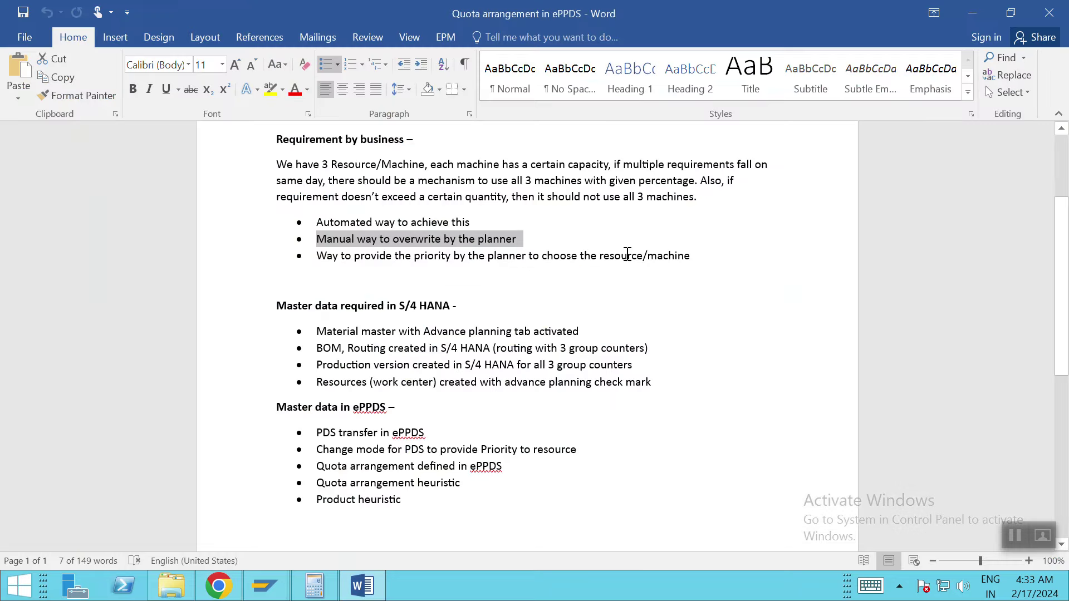
pyautogui.hotkey('alt', 'Tab')
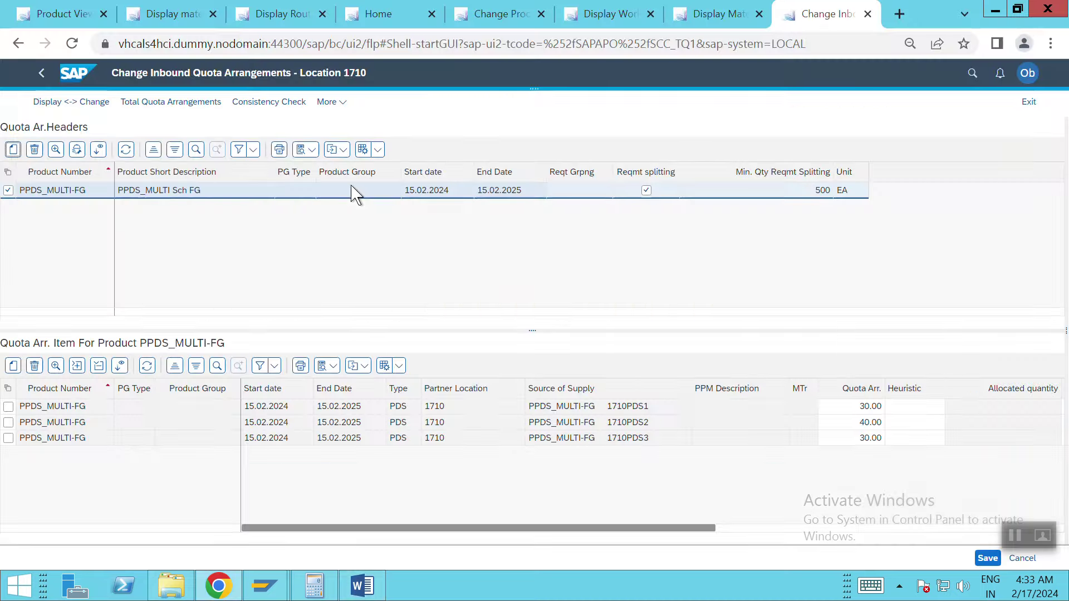
pyautogui.click(72, 15)
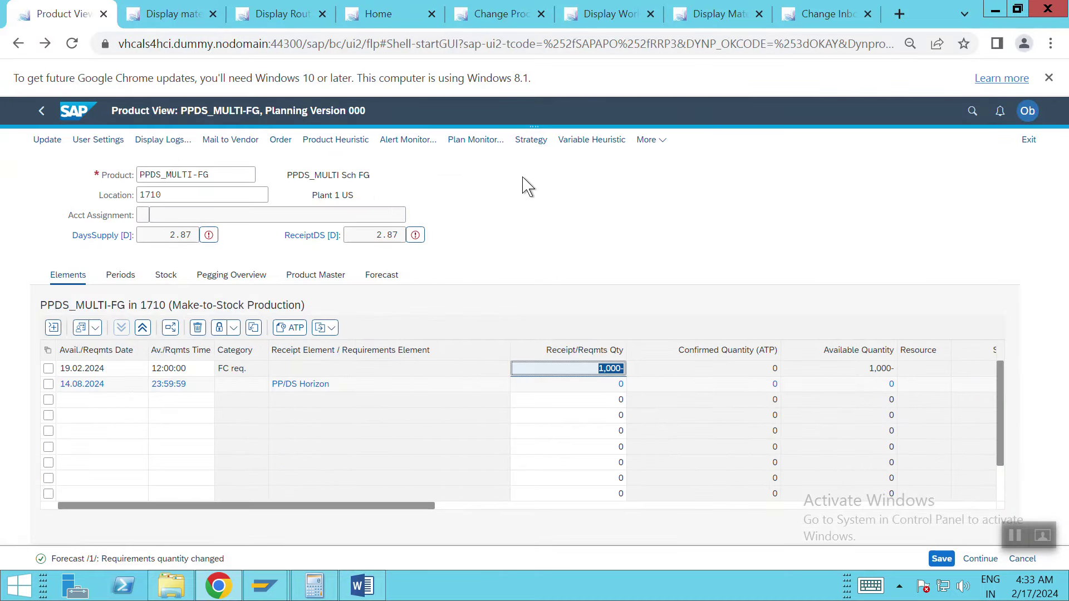
pyautogui.click(588, 150)
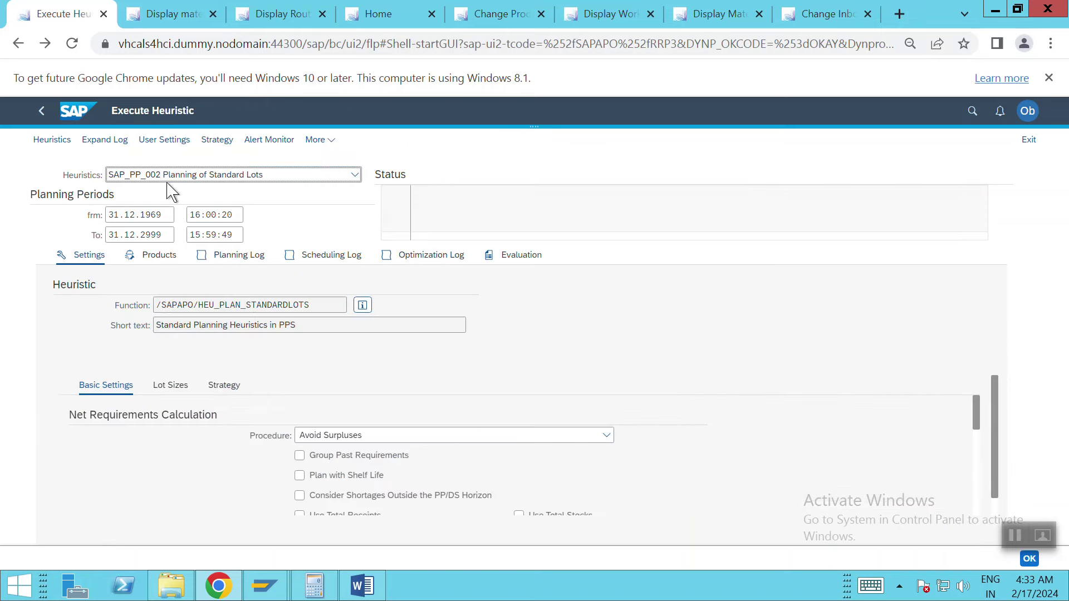
# - Set heuristic profile ZAP001 in the planning User Settings and save the current variant
pyautogui.click(218, 175)
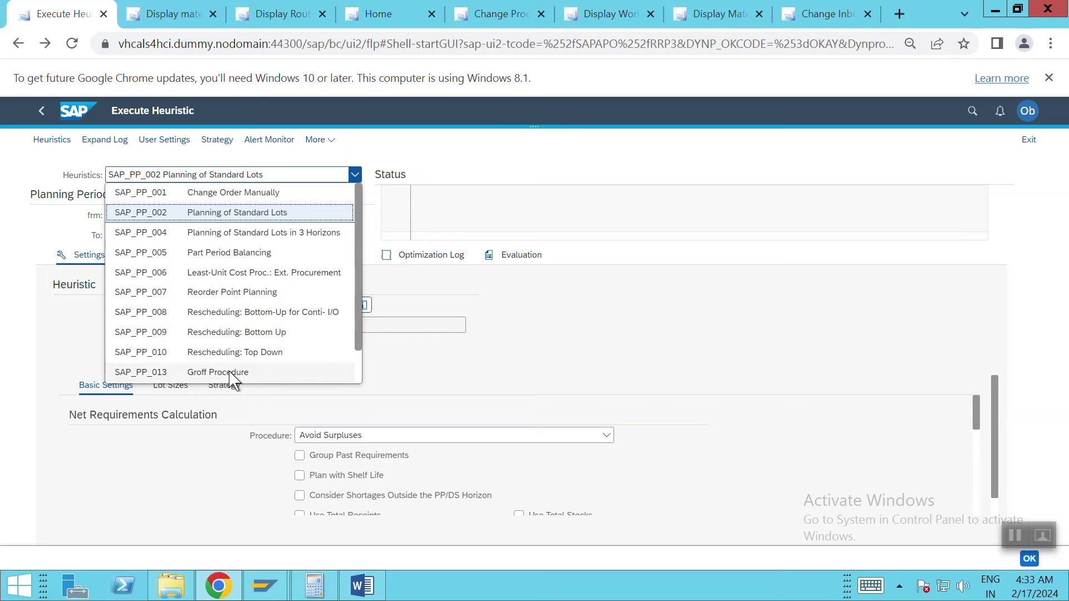
pyautogui.click(165, 144)
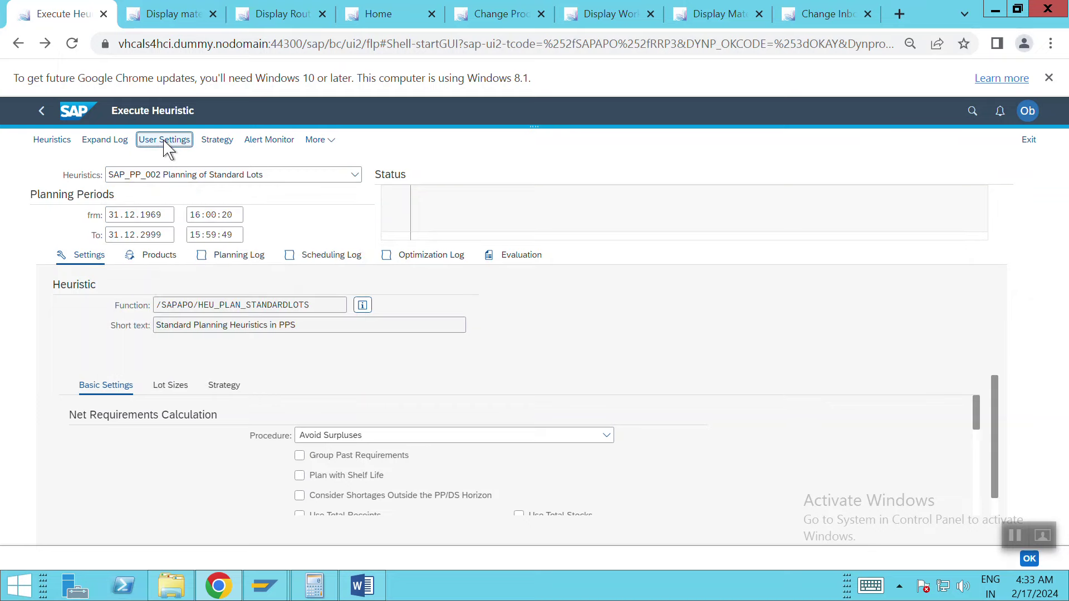
pyautogui.click(164, 140)
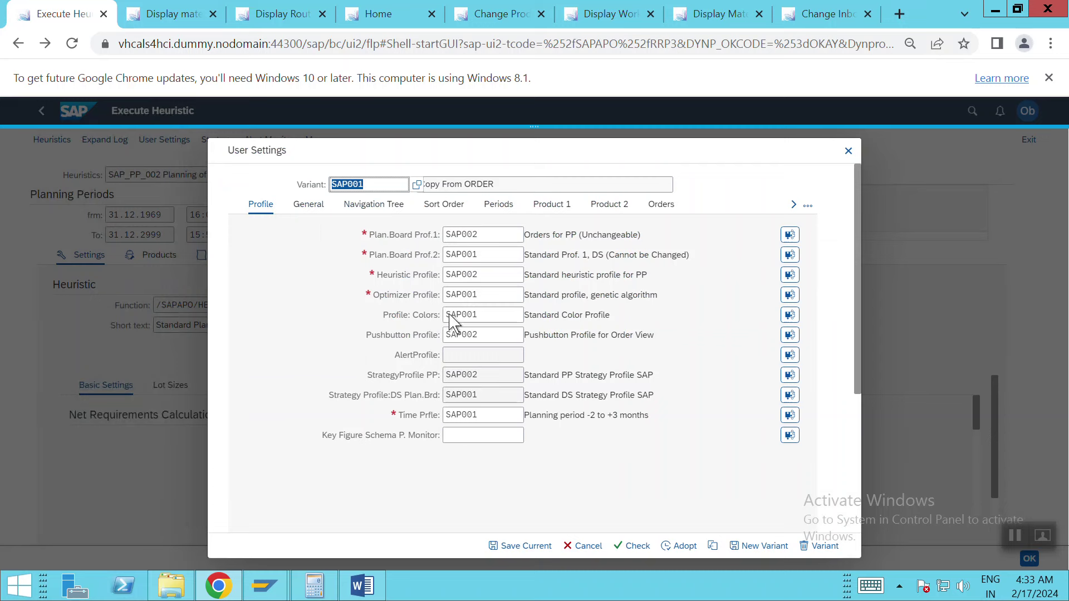
pyautogui.click(491, 276)
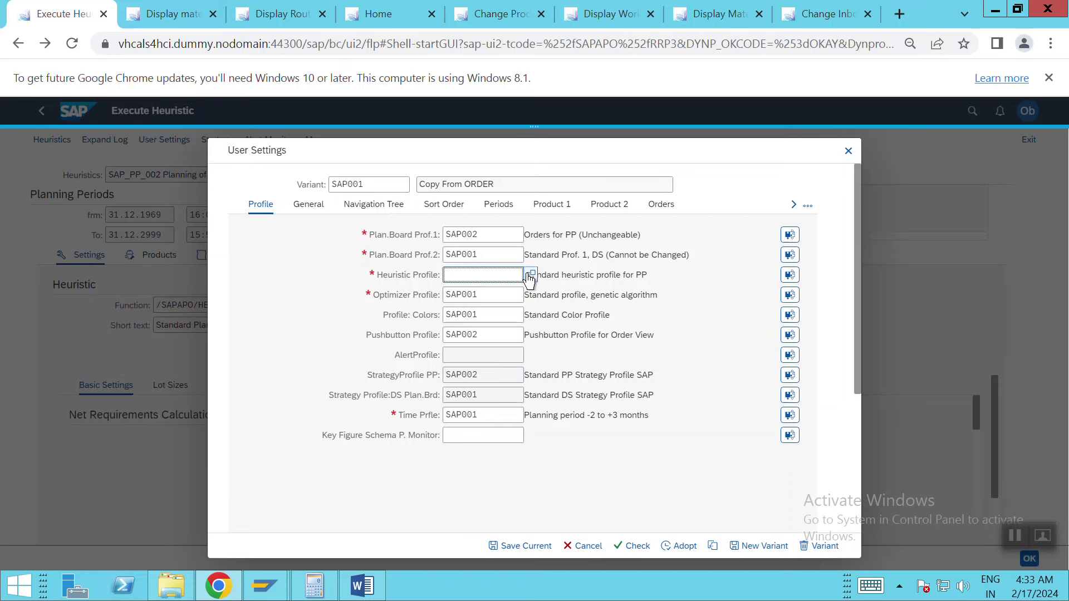
pyautogui.click(531, 274)
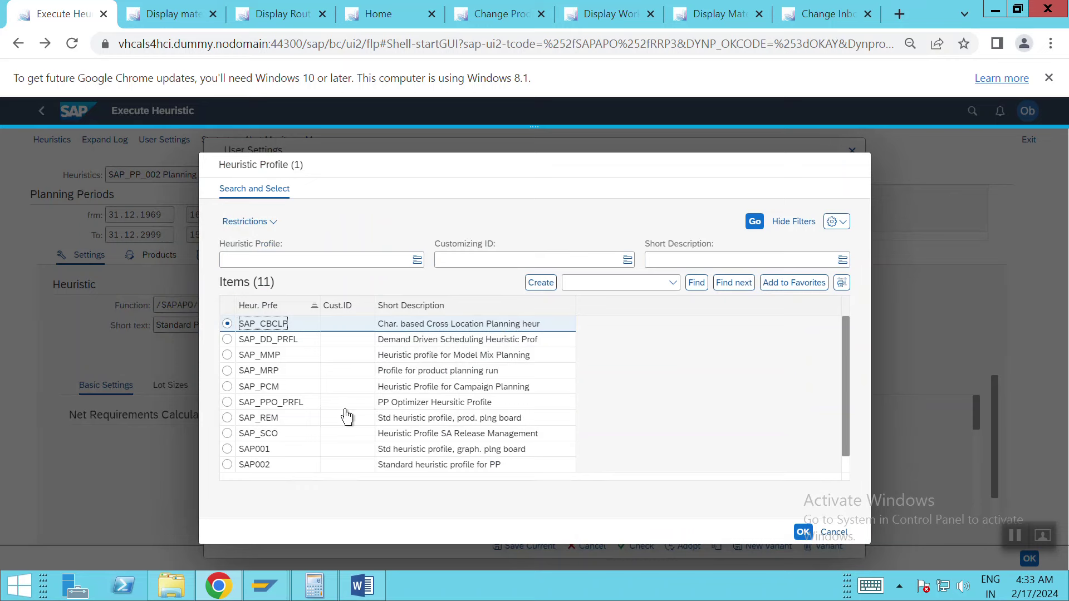
pyautogui.scroll(-1, 348, 418)
pyautogui.click(248, 465)
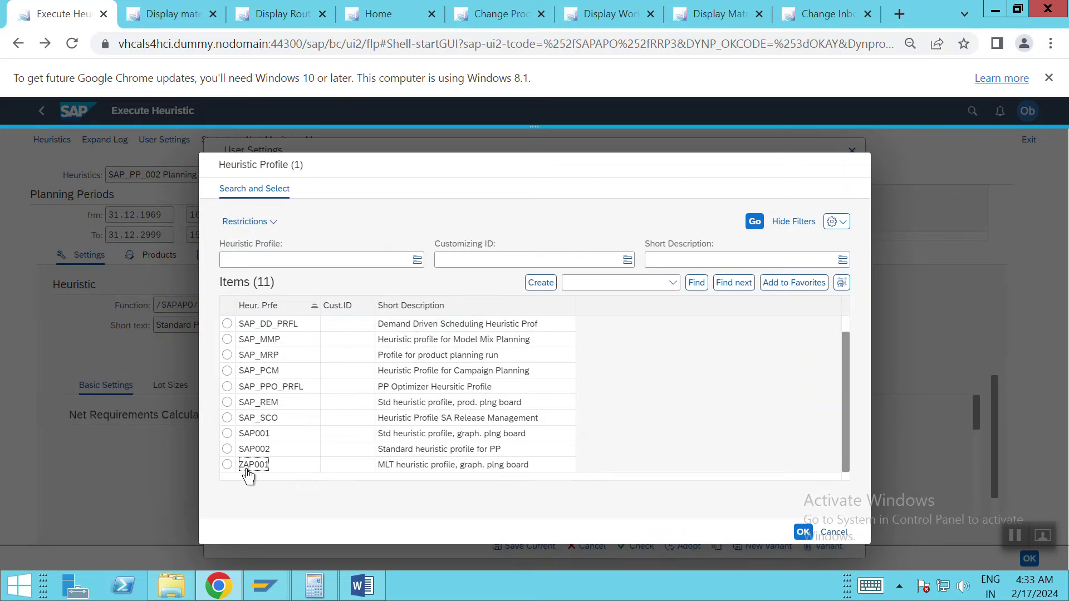
pyautogui.click(803, 534)
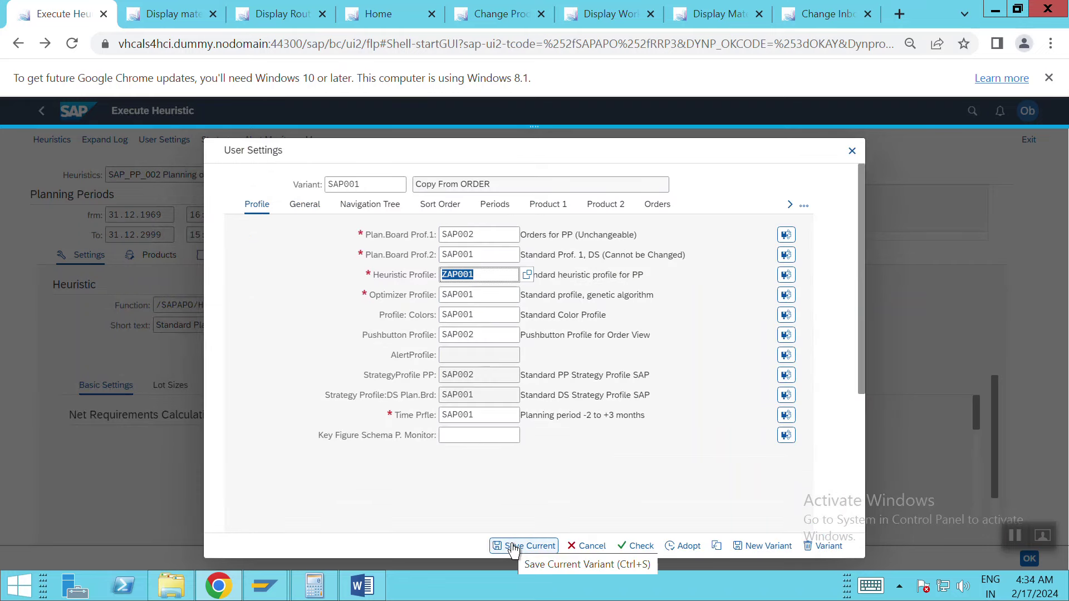
pyautogui.click(514, 549)
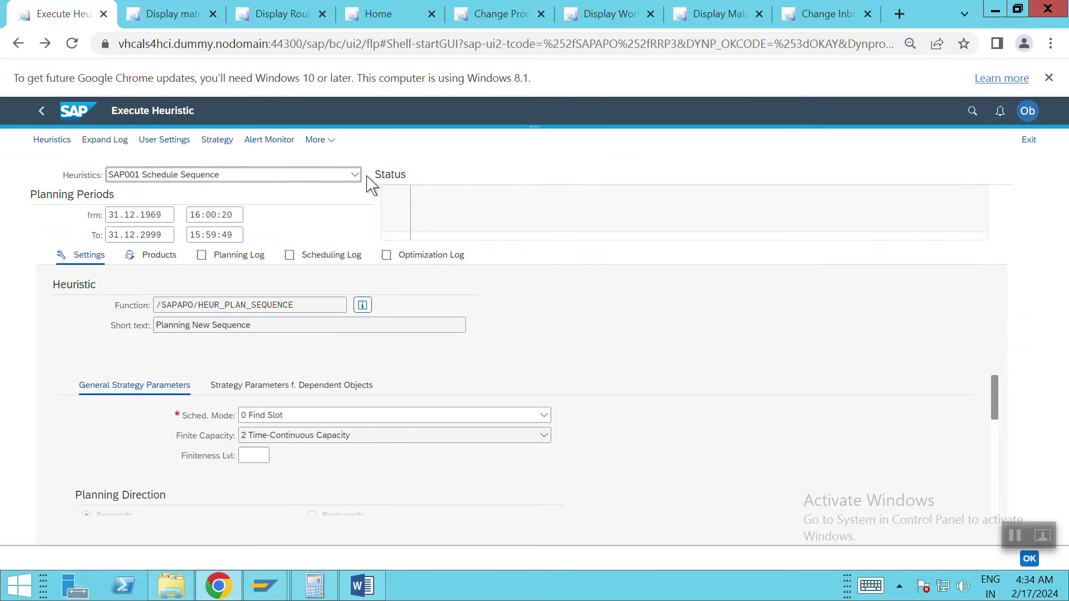
# - Choose the SAP_PP_Q001 Quota Heuristics for PPDS_MULTI-FG
pyautogui.click(355, 174)
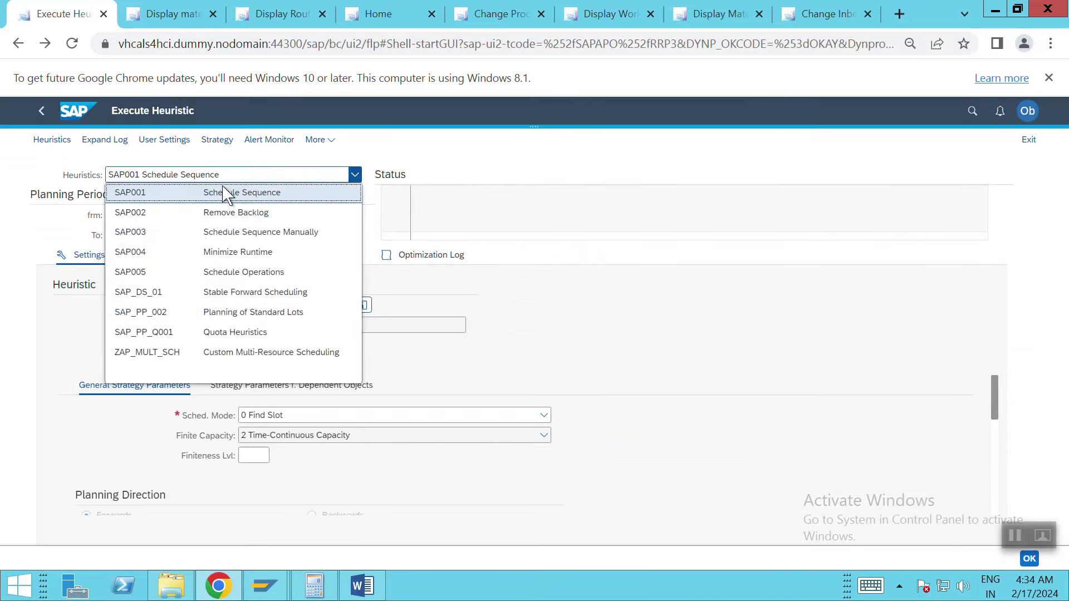
pyautogui.click(221, 333)
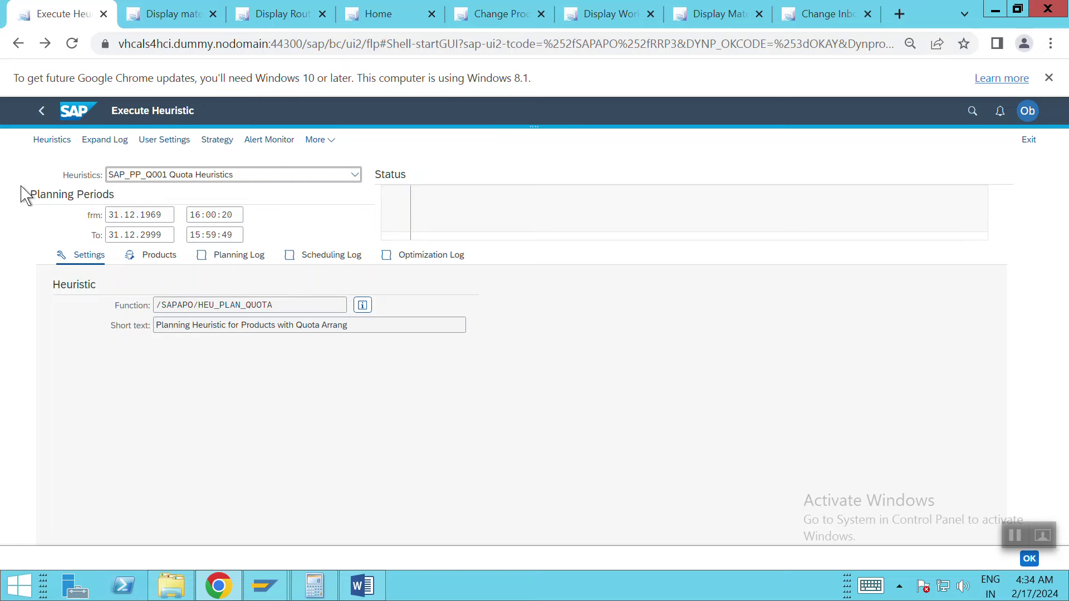
pyautogui.click(52, 144)
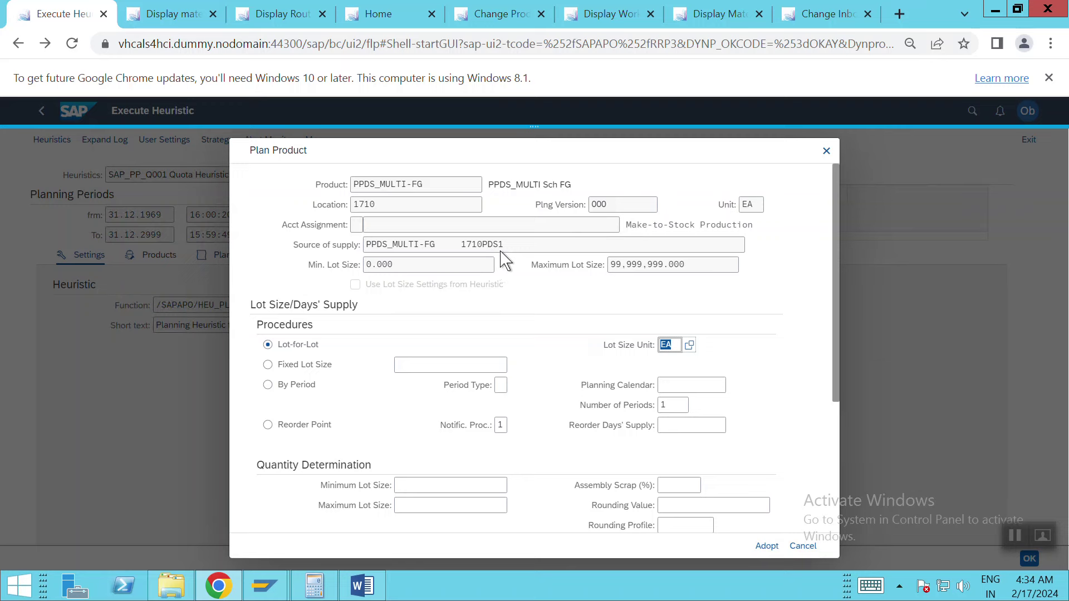
# - Adopt planning for sources 1710PDS1, 1710PDS2 and 1710PDS3, then go back to the product view
pyautogui.click(767, 547)
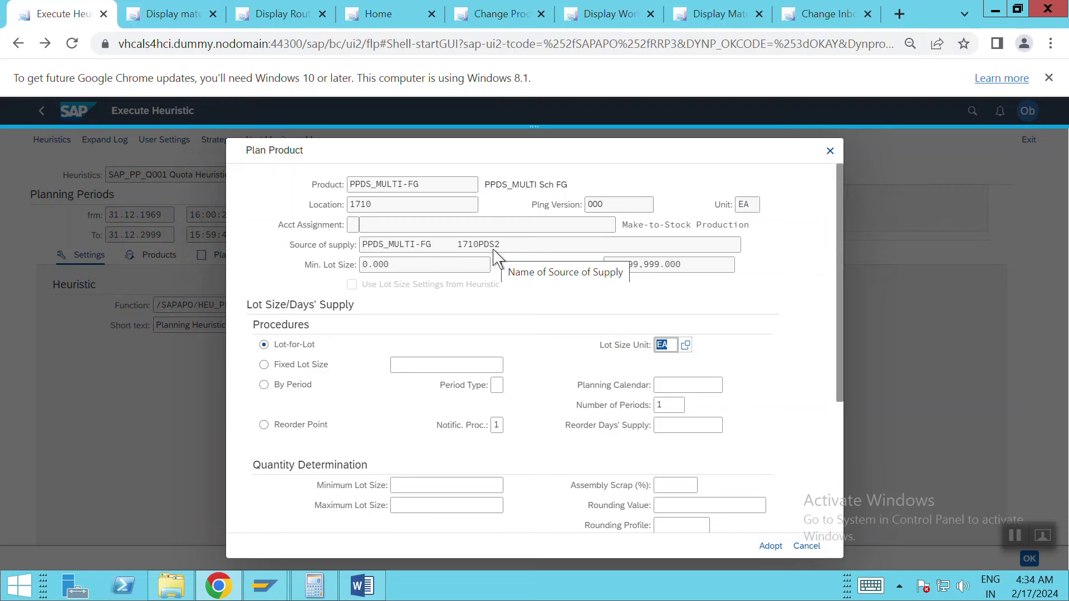
pyautogui.click(766, 547)
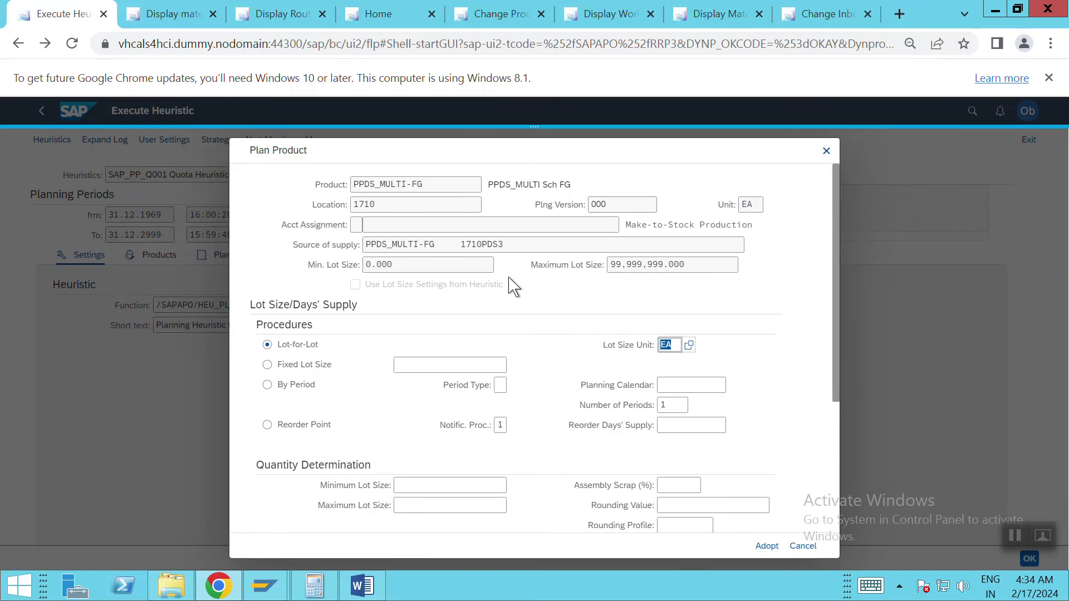
pyautogui.click(767, 547)
pyautogui.click(768, 547)
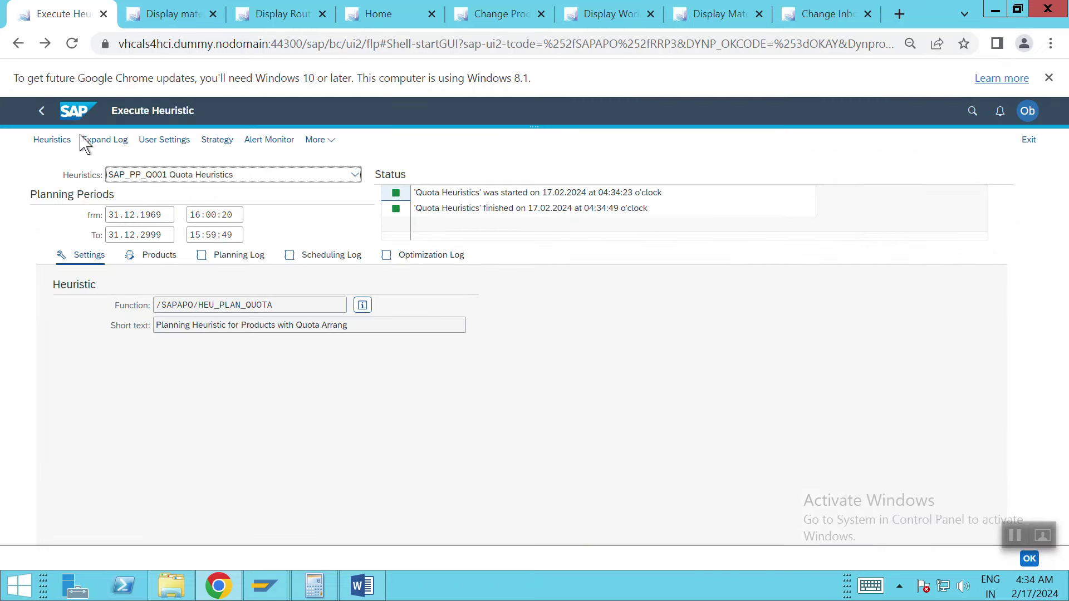
pyautogui.click(45, 113)
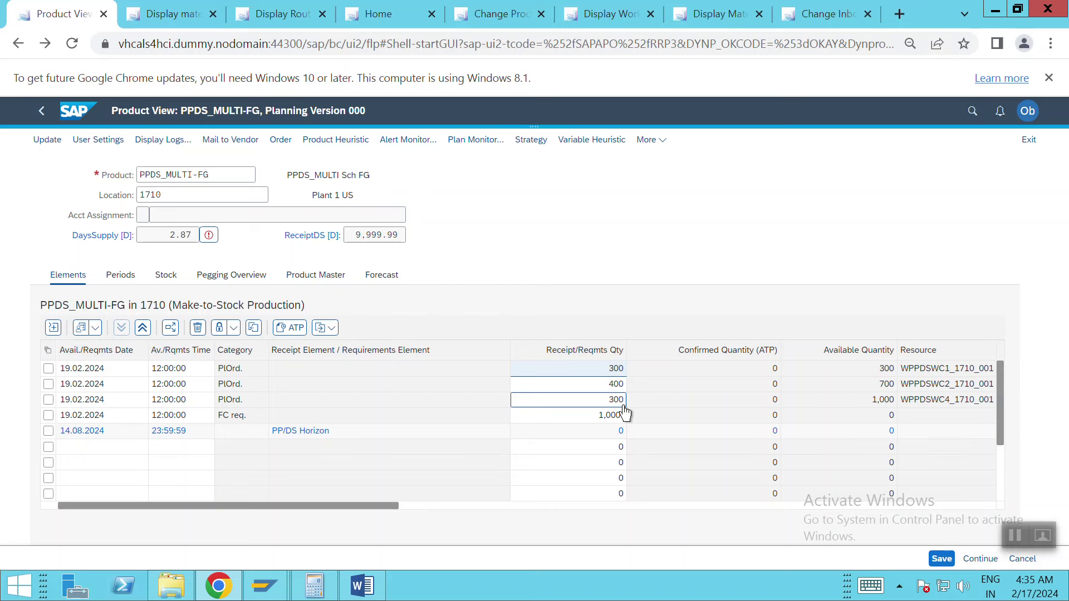
# - Compare the 300/400/300 planned orders against the 30/40/30 inbound quota arrangement
pyautogui.click(817, 17)
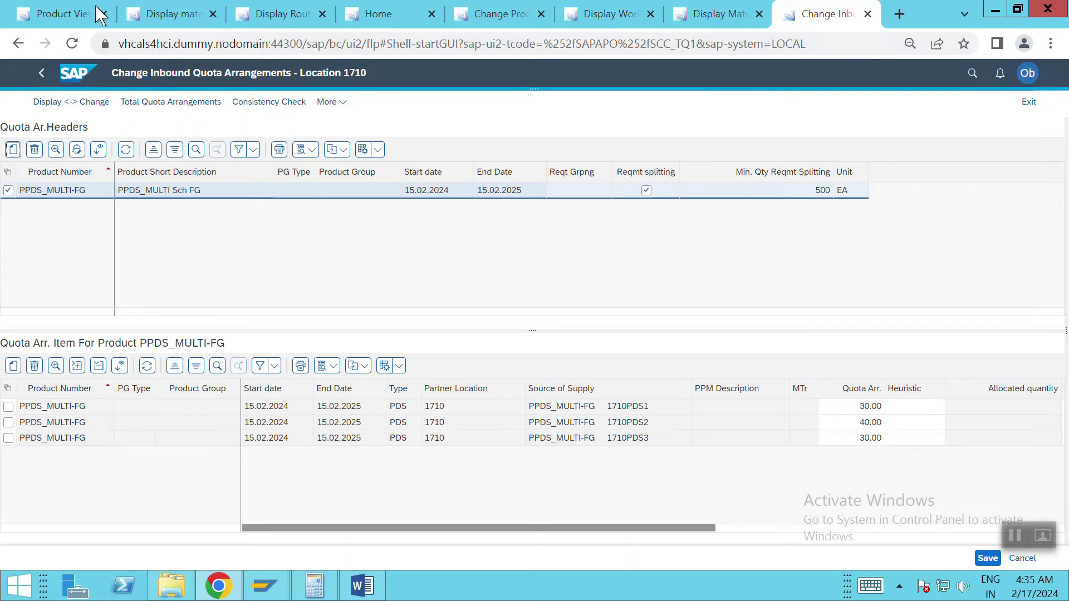
pyautogui.click(65, 15)
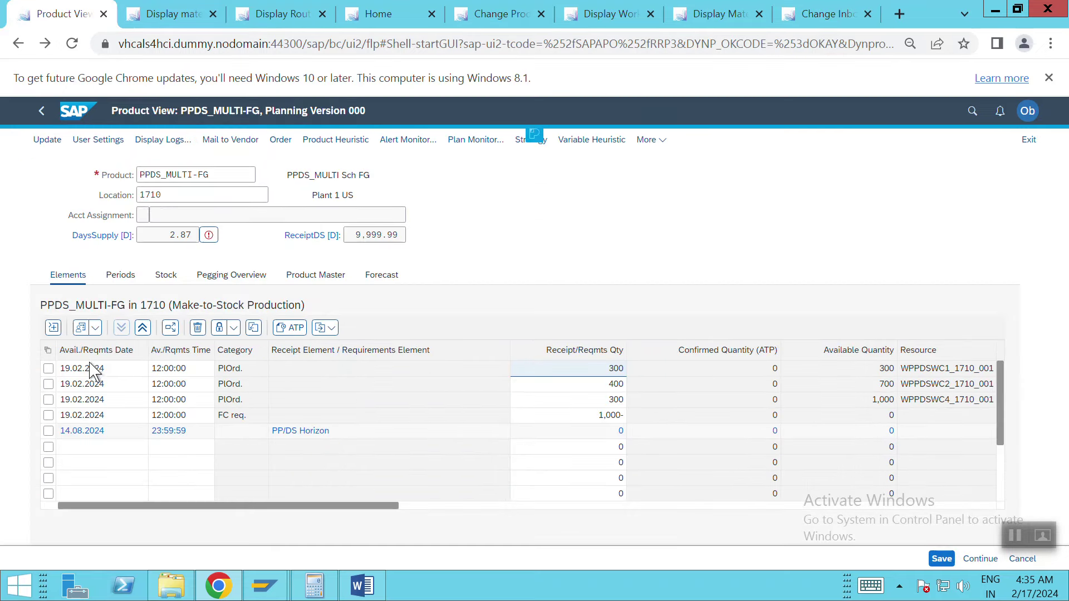
# - Delete the three planned orders from the Product View
pyautogui.click(49, 369)
pyautogui.click(48, 384)
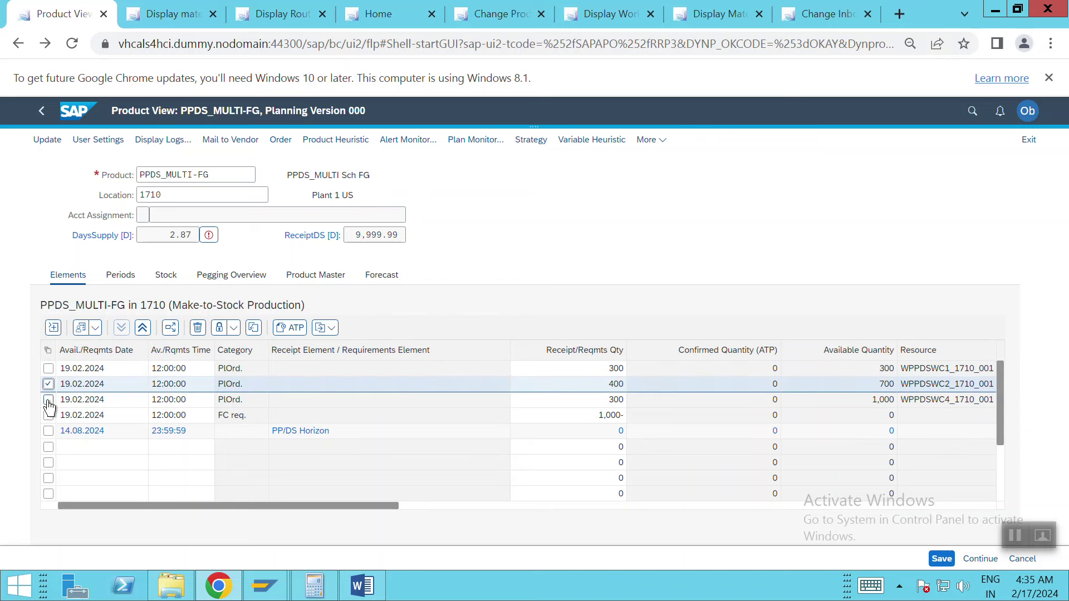
pyautogui.click(49, 399)
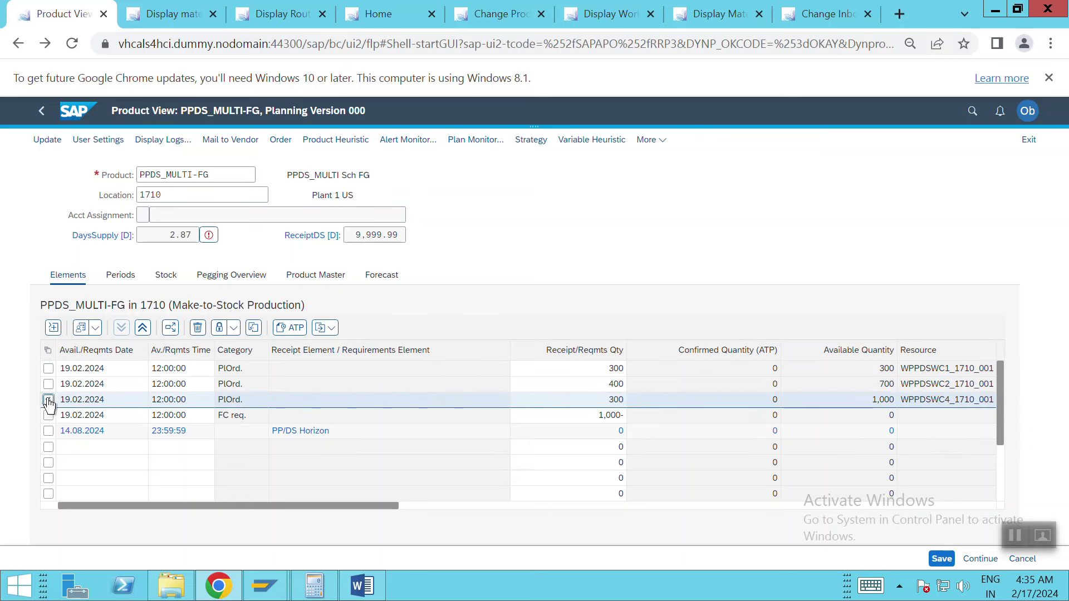
pyautogui.keyDown('shift'); pyautogui.click(49, 370); pyautogui.keyUp('shift')
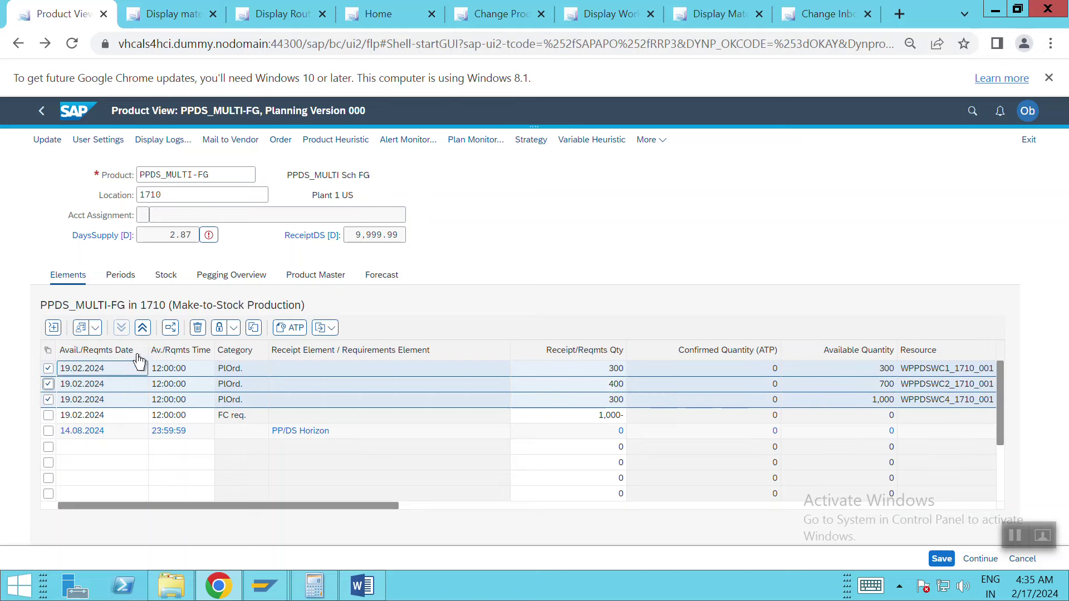
pyautogui.click(198, 329)
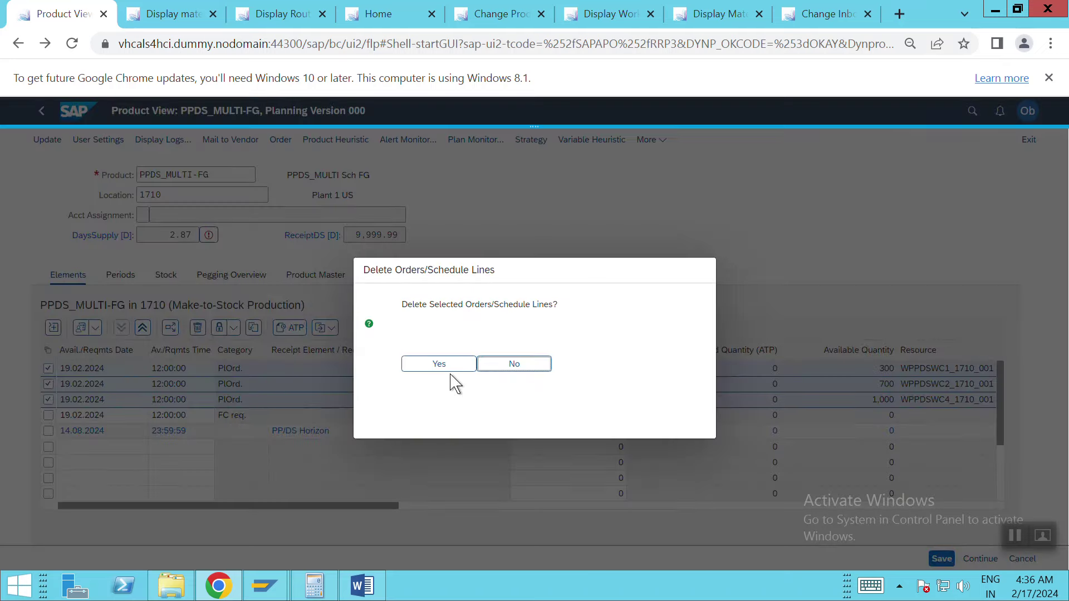
pyautogui.click(452, 366)
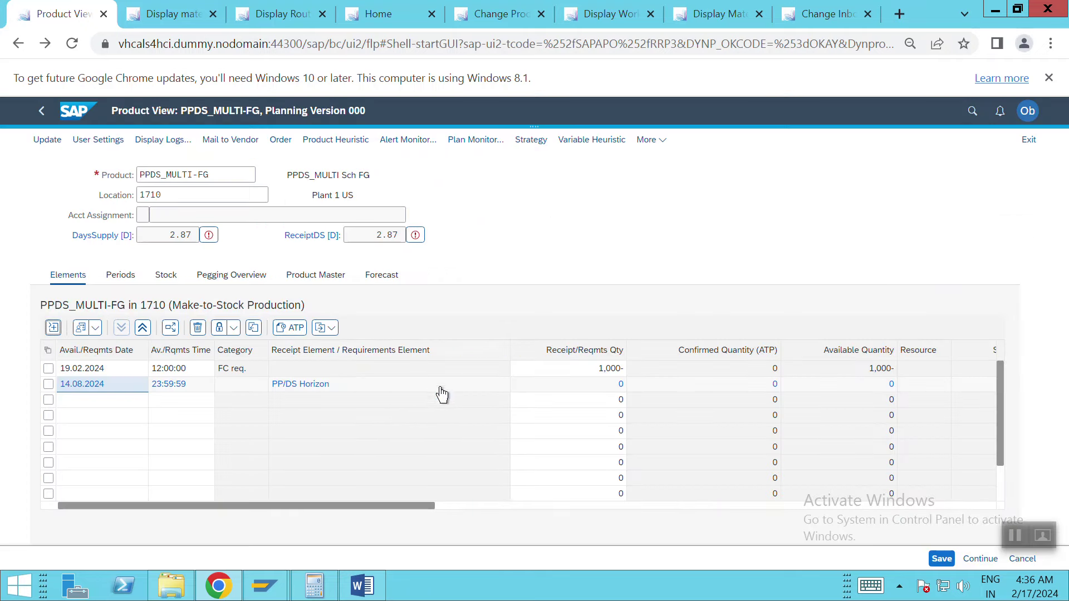
# - Change the 1,000 forecast requirement to -600 and copy its date 19.02.2024
pyautogui.click(603, 372)
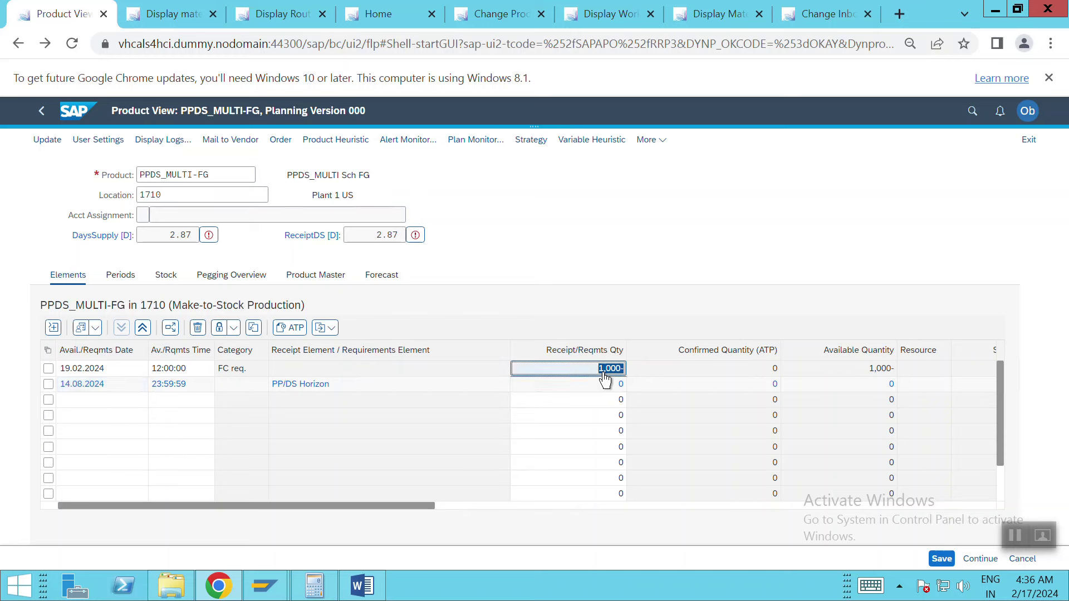
pyautogui.press('BackSpace')
pyautogui.write('-600')
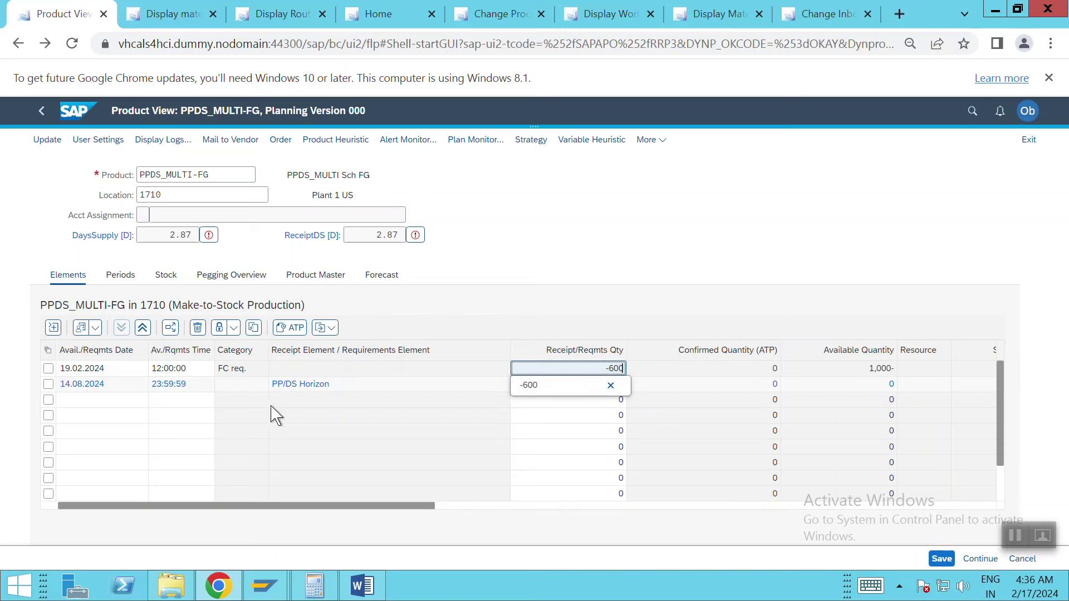
pyautogui.click(112, 372)
pyautogui.hotkey('ctrl', 'c')
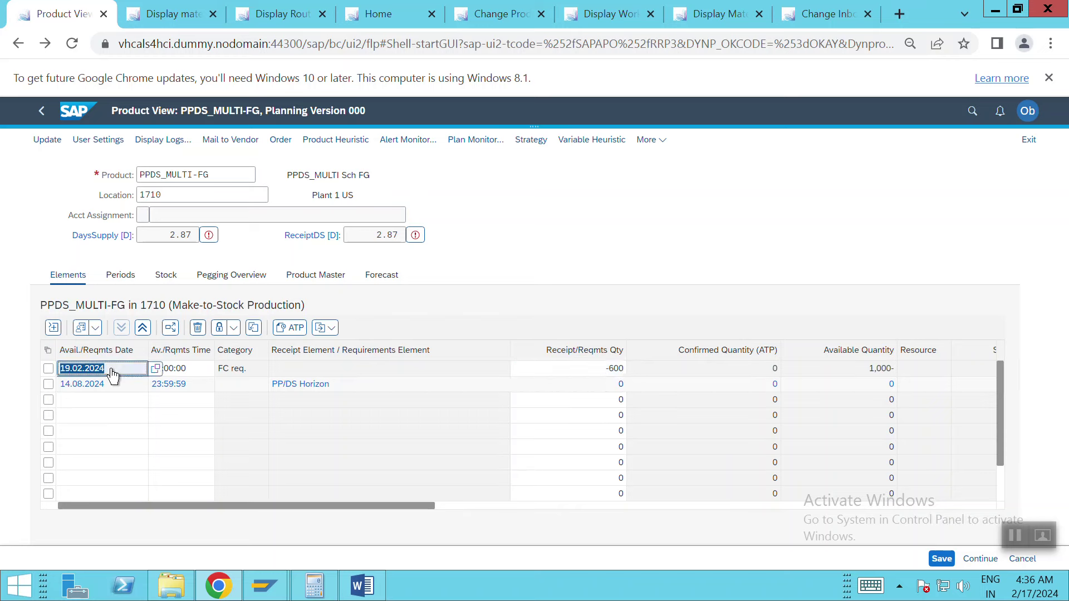
# - Add a 19.02.2024 forecast requirement row with quantity -400
pyautogui.click(101, 408)
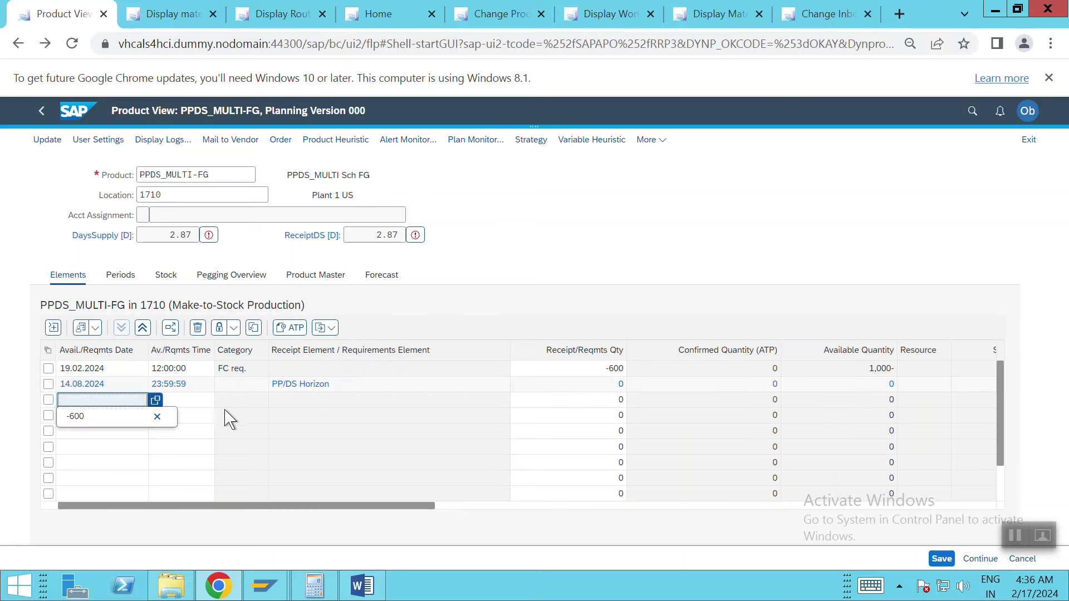
pyautogui.hotkey('ctrl', 'v')
pyautogui.press('Down')
pyautogui.press('Up')
pyautogui.click(603, 406)
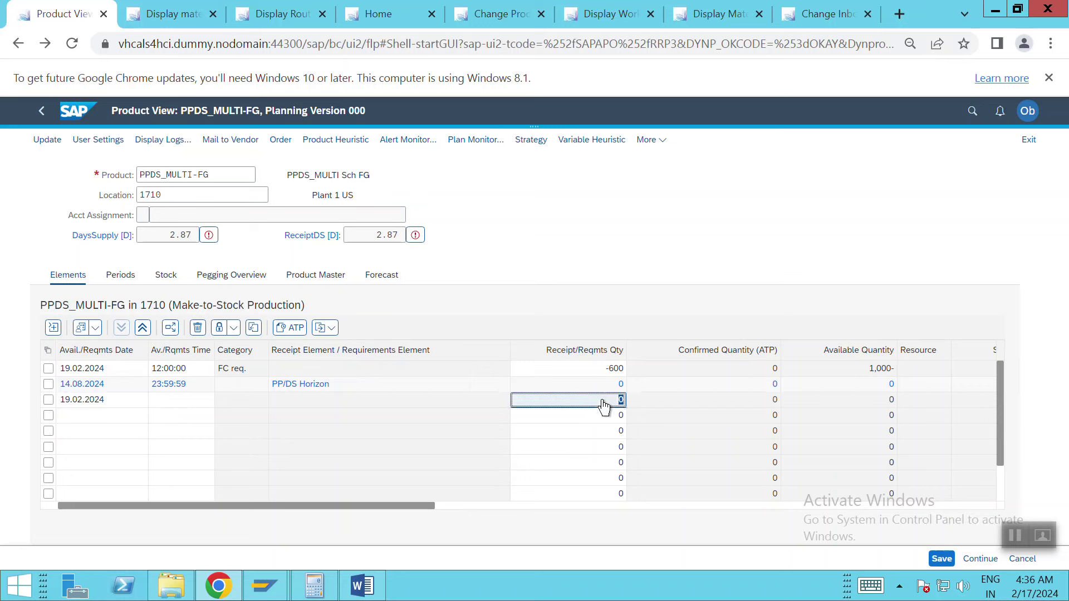
pyautogui.write('-400')
# - Add another 19.02.2024 forecast requirement of -700 and apply the new quantities
pyautogui.click(126, 425)
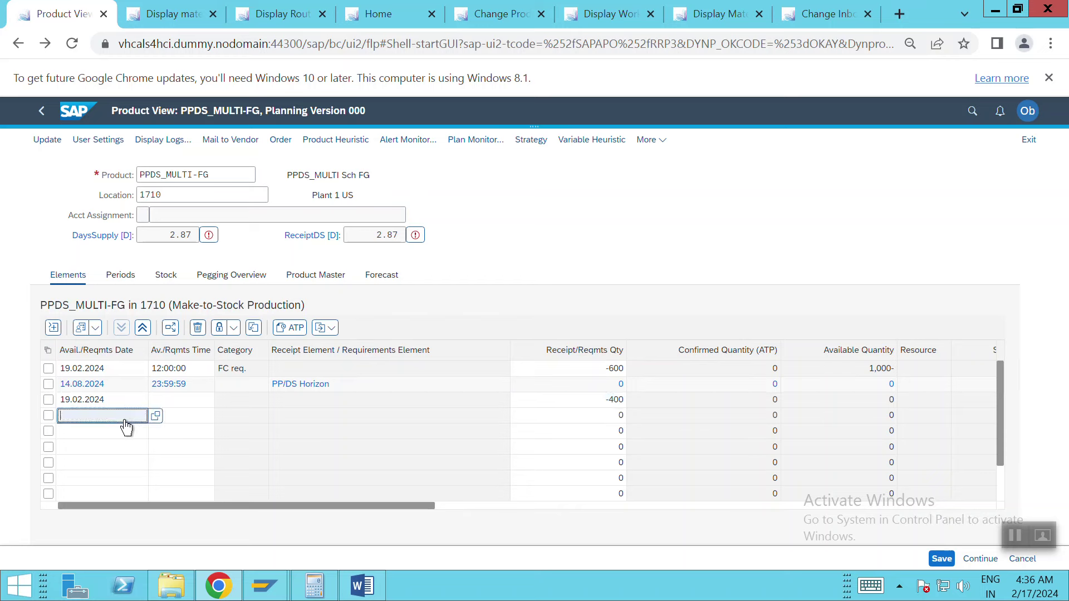
pyautogui.hotkey('ctrl', 'v')
pyautogui.click(620, 418)
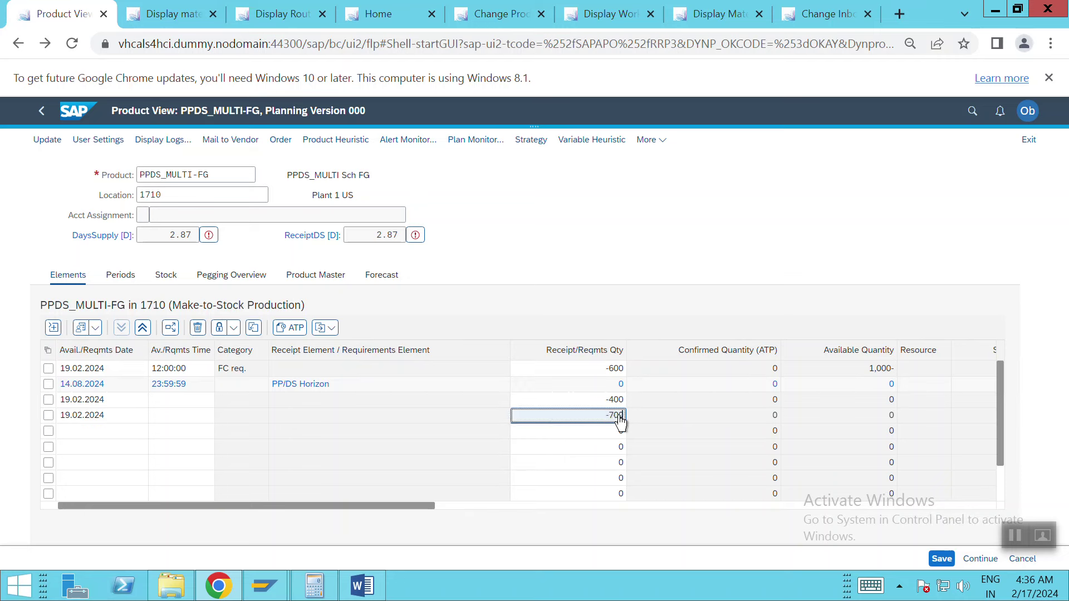
pyautogui.press('Return')
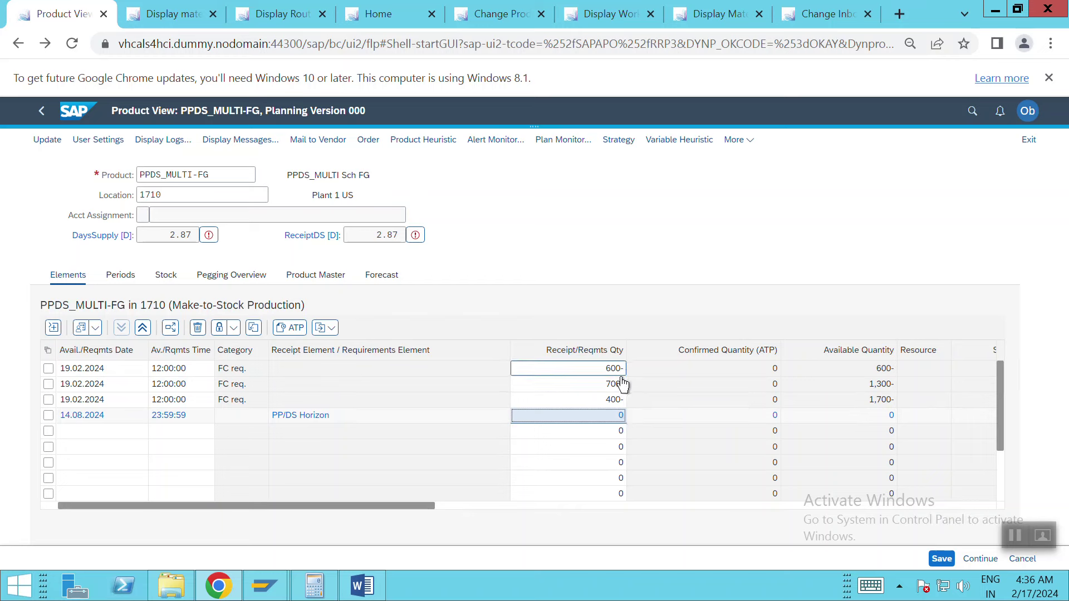
pyautogui.click(623, 399)
pyautogui.click(687, 142)
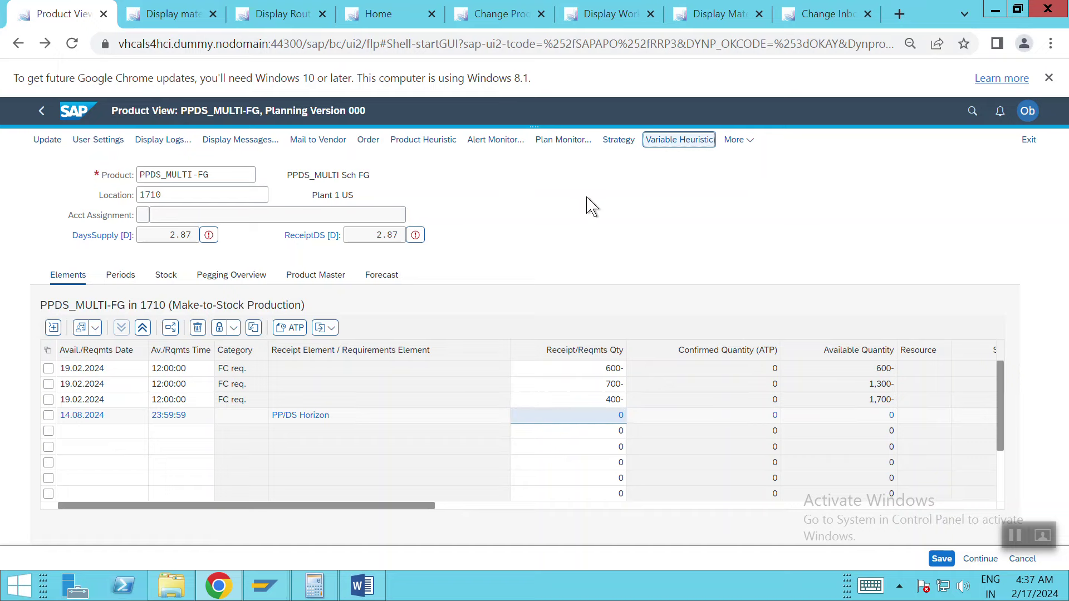
# - Run SAP_PP_Q001 Quota Heuristics and adopt plans for sources 1710PDS1, 1710PDS2 and 1710PDS3
pyautogui.click(262, 177)
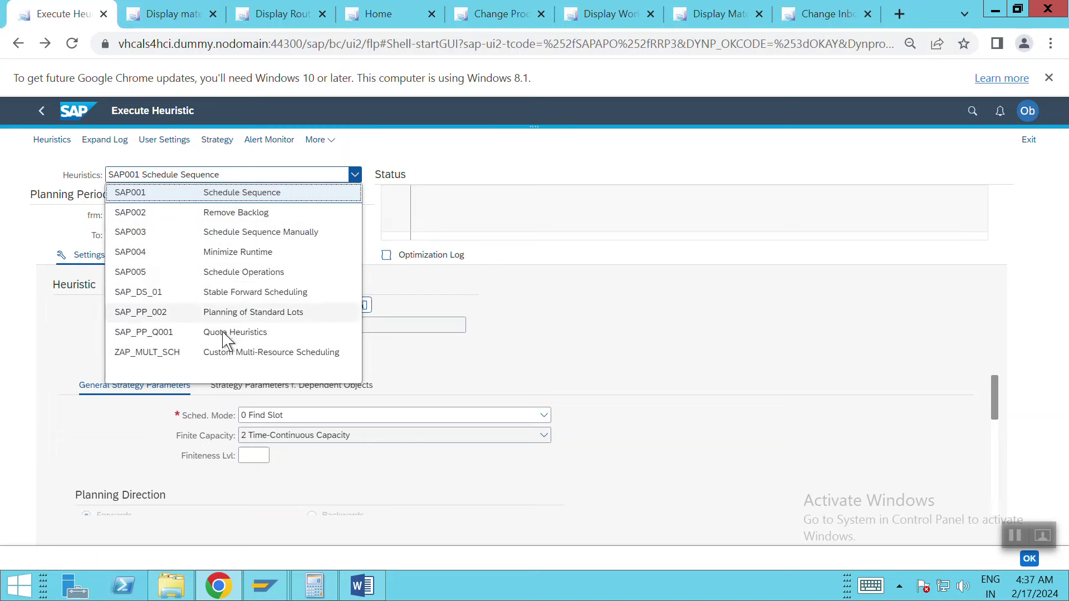
pyautogui.click(224, 330)
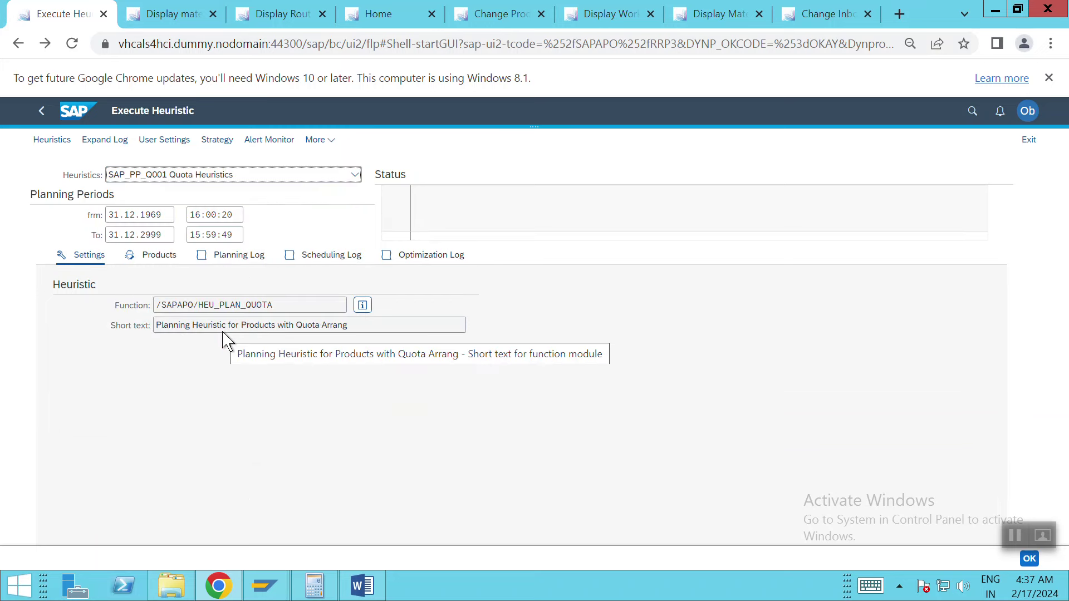
pyautogui.click(52, 140)
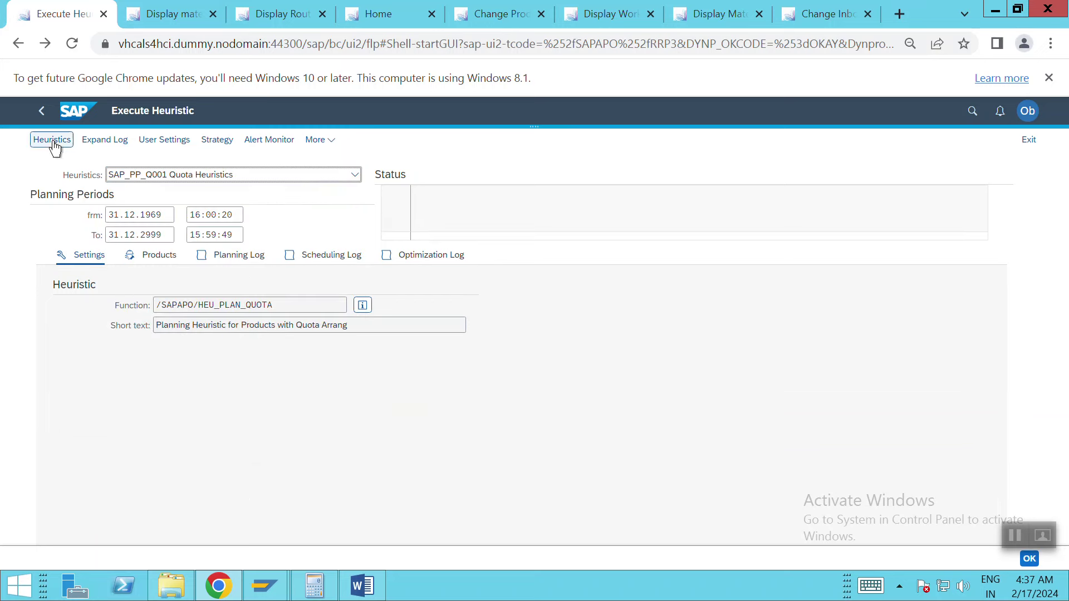
pyautogui.click(167, 257)
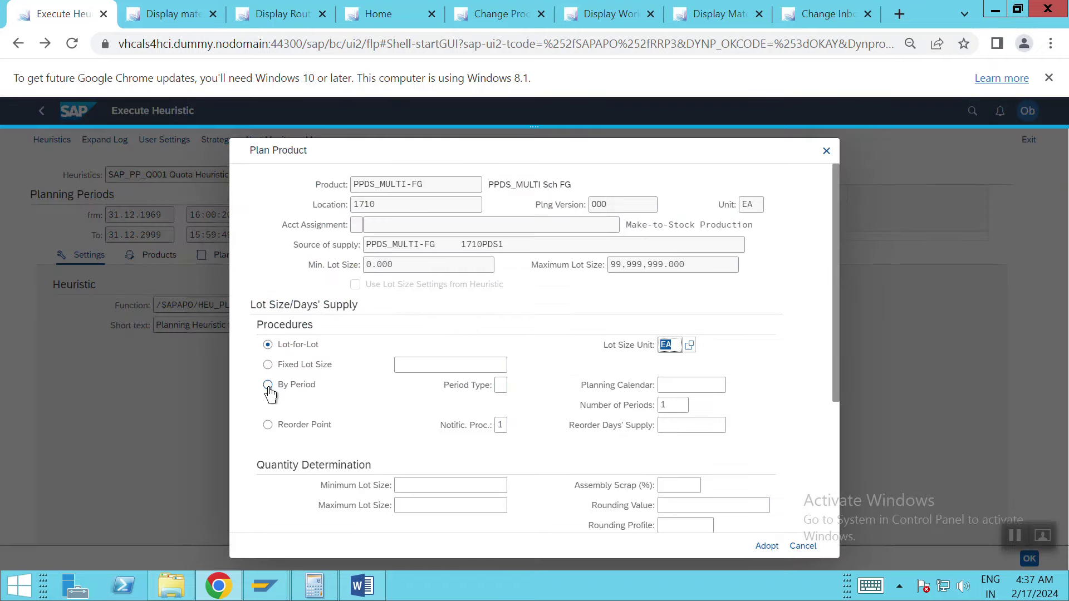
pyautogui.click(766, 547)
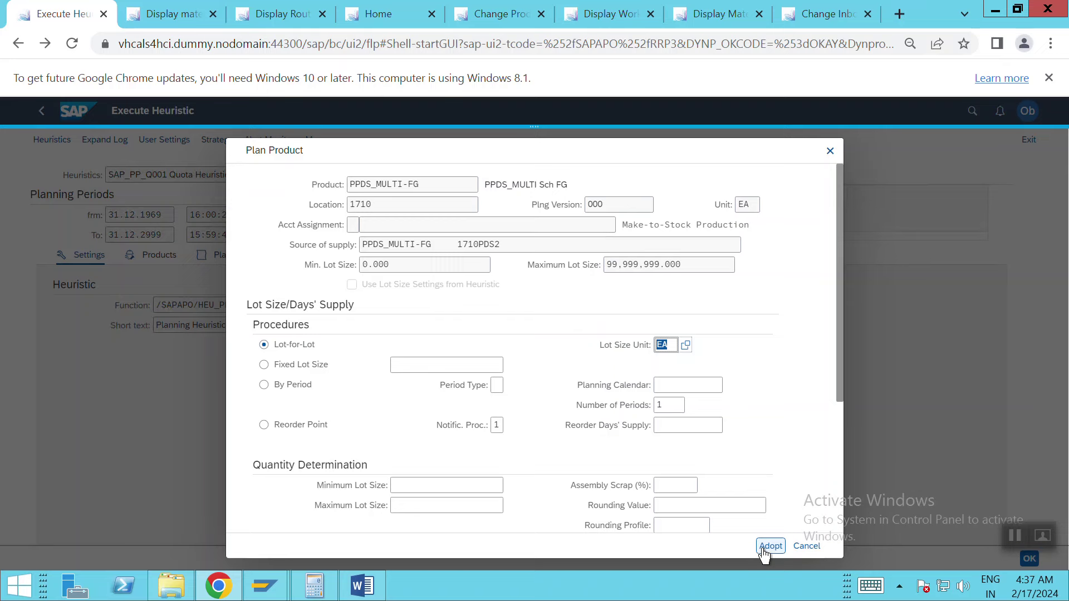
pyautogui.click(766, 547)
pyautogui.click(765, 547)
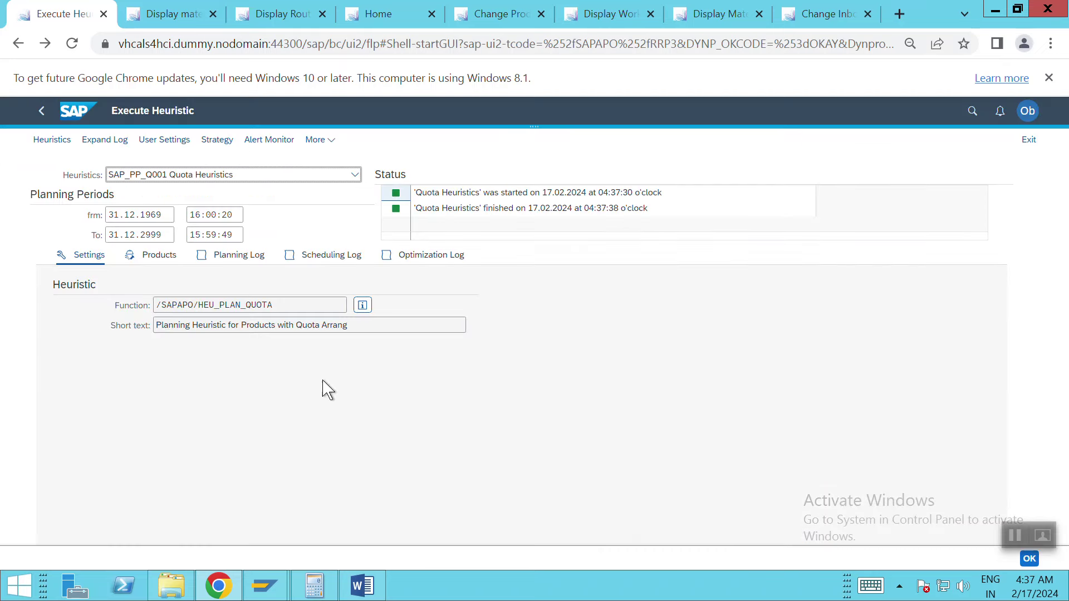
pyautogui.click(42, 114)
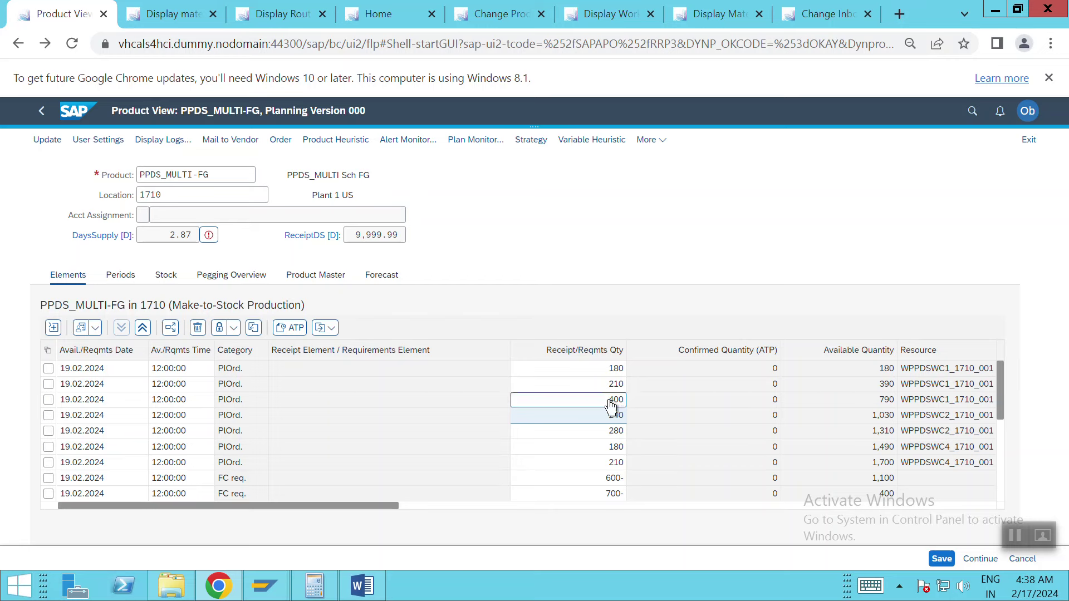
# - Open the Pegging Overview linking the split planned orders to the 600, 700 and 400 forecasts
pyautogui.click(242, 280)
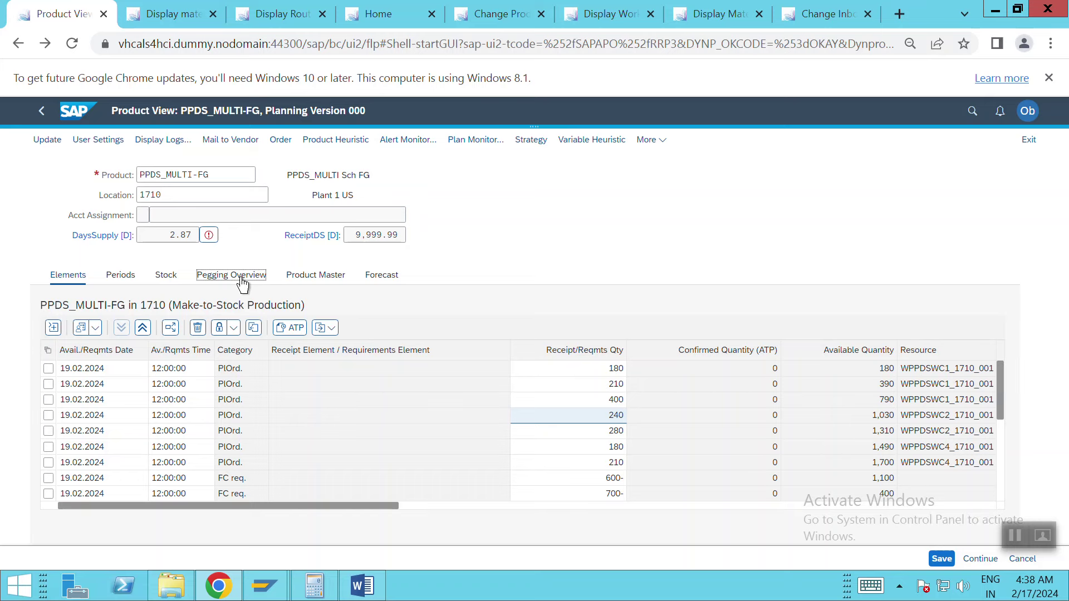